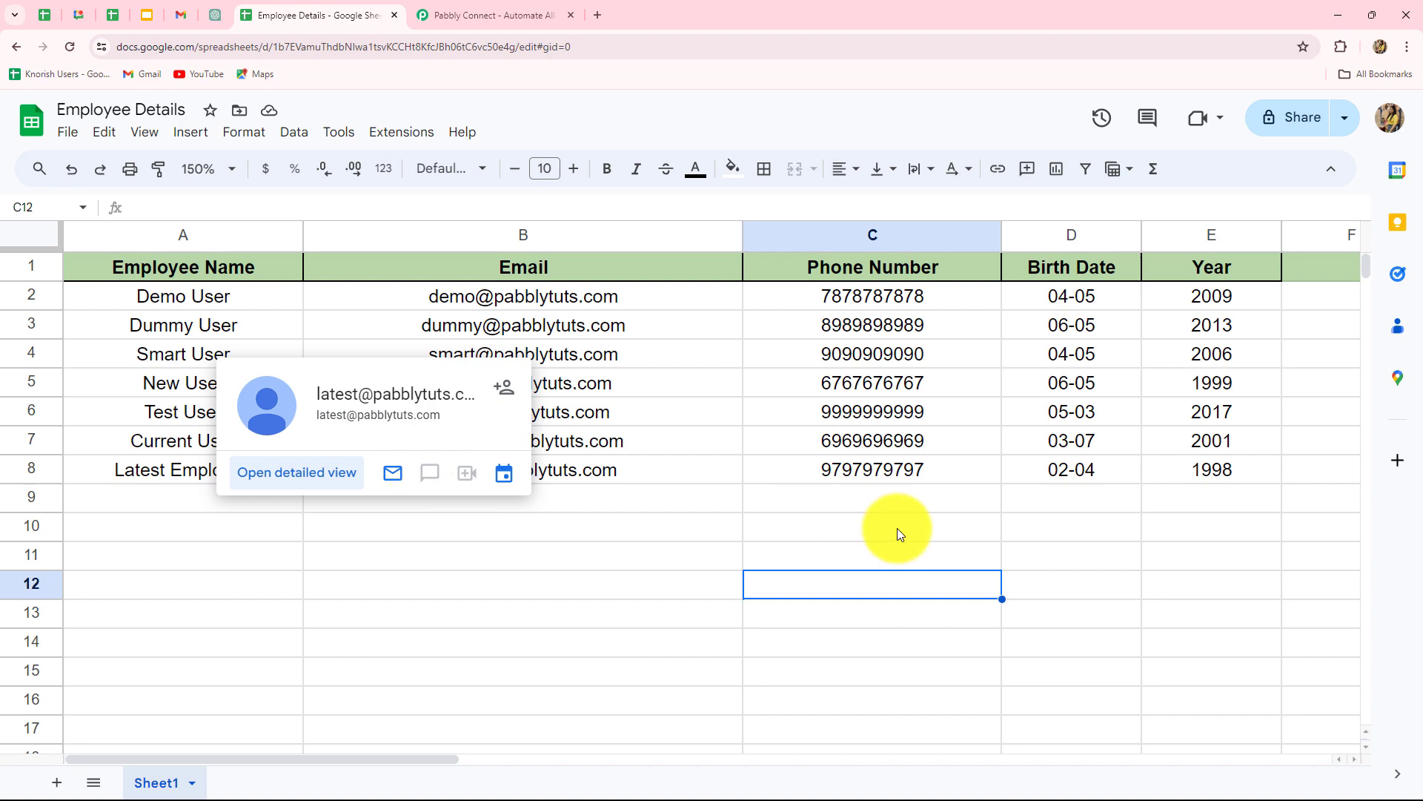
Switch to the Pabbly Connect website, sign in, and access the Pabbly Connect app from the apps overview
left_click(538, 16)
left_click(982, 198)
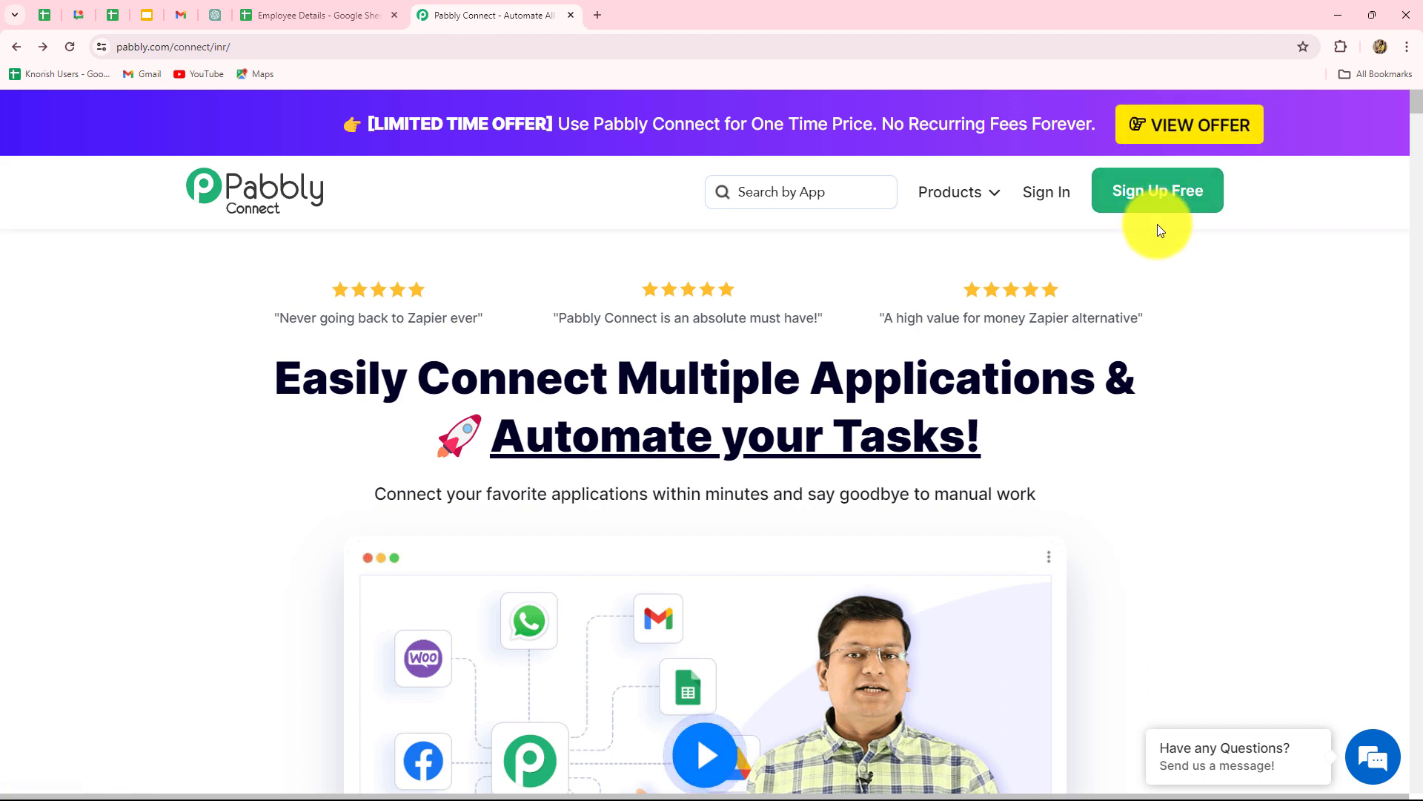
left_click(1048, 195)
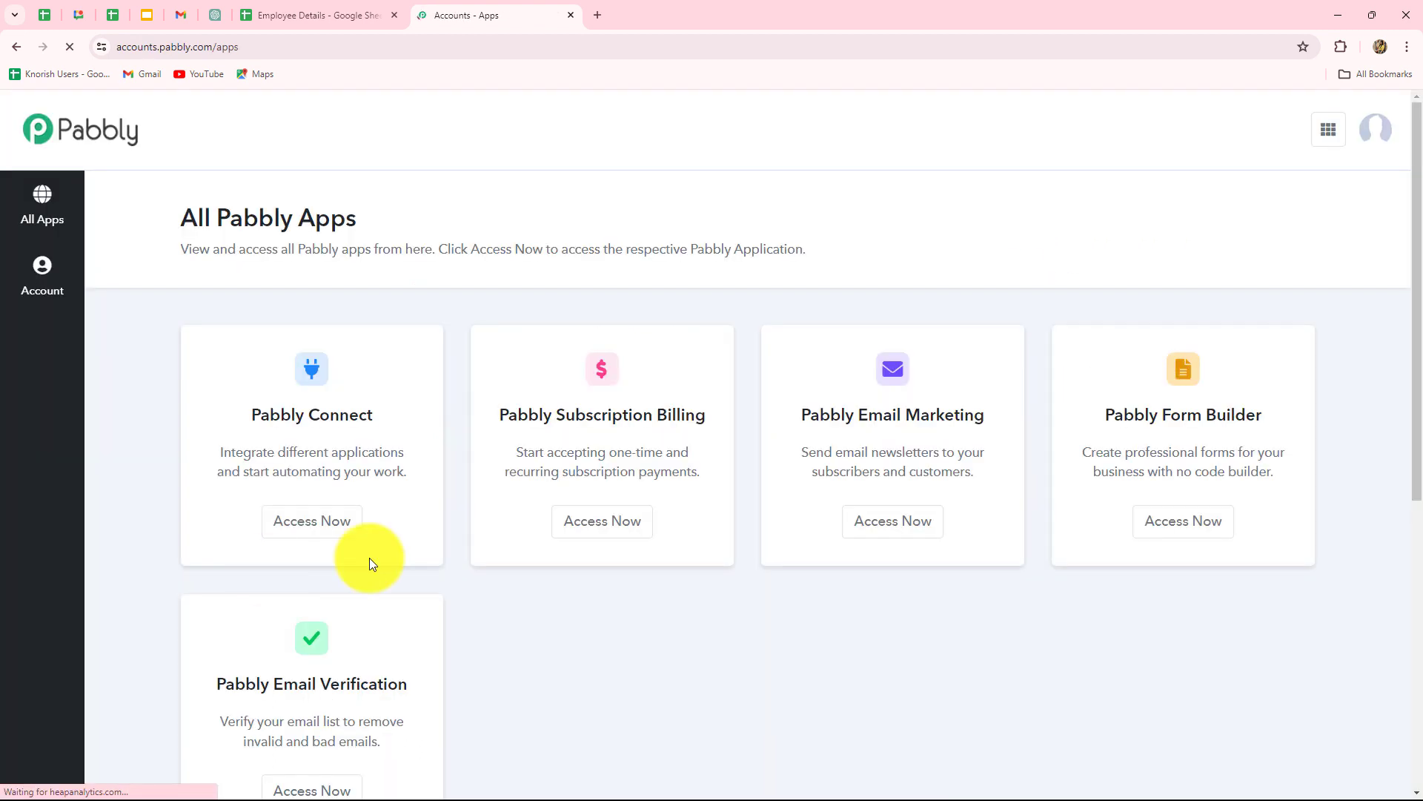
scroll(857, 652, "down", 3)
scroll(856, 653, "up", 2)
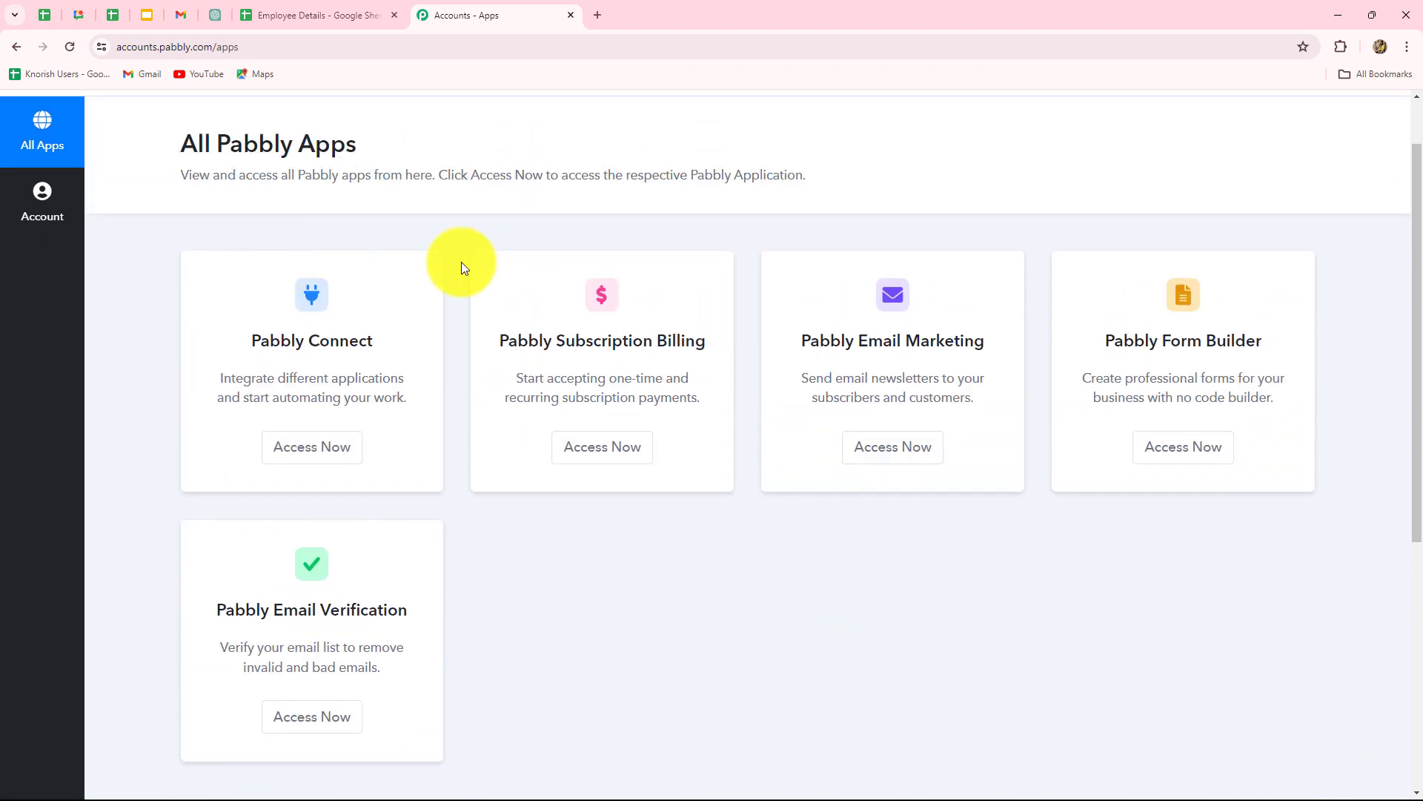
left_click_drag(246, 339, 374, 341)
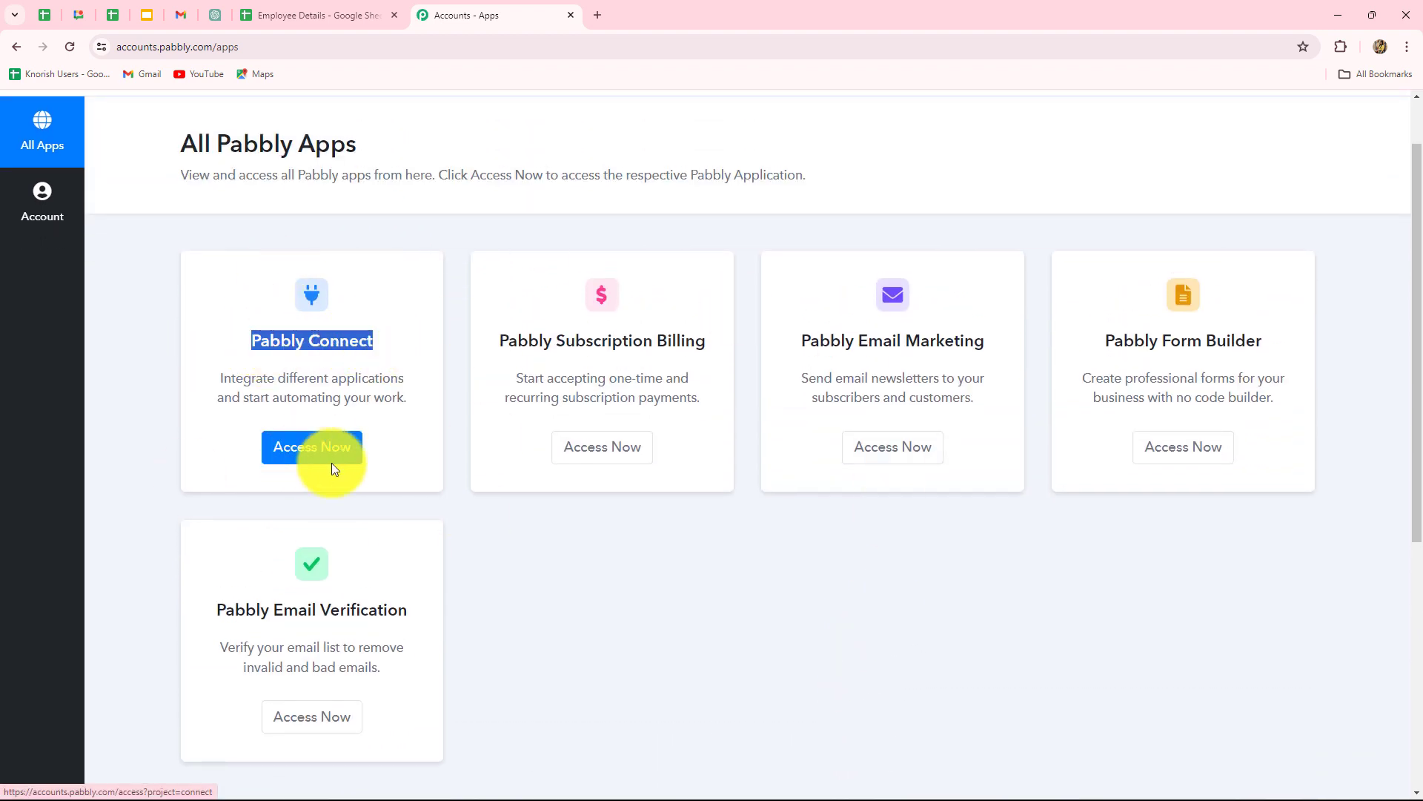
left_click(331, 462)
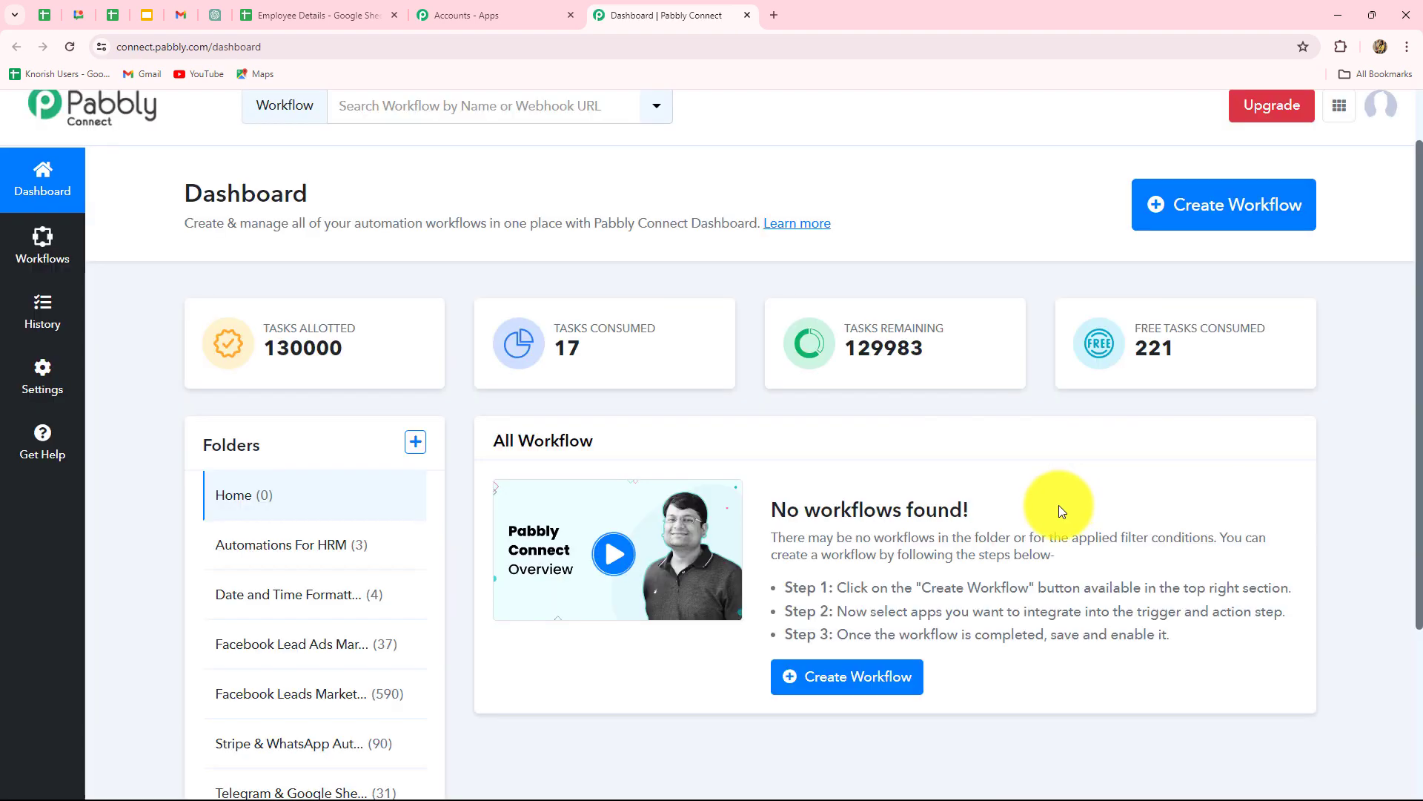
Create a workflow named "Post Birthday Wishes on Google Chat from Google Sheets" in the Automations For HRM folder
scroll(1062, 510, "down", 2)
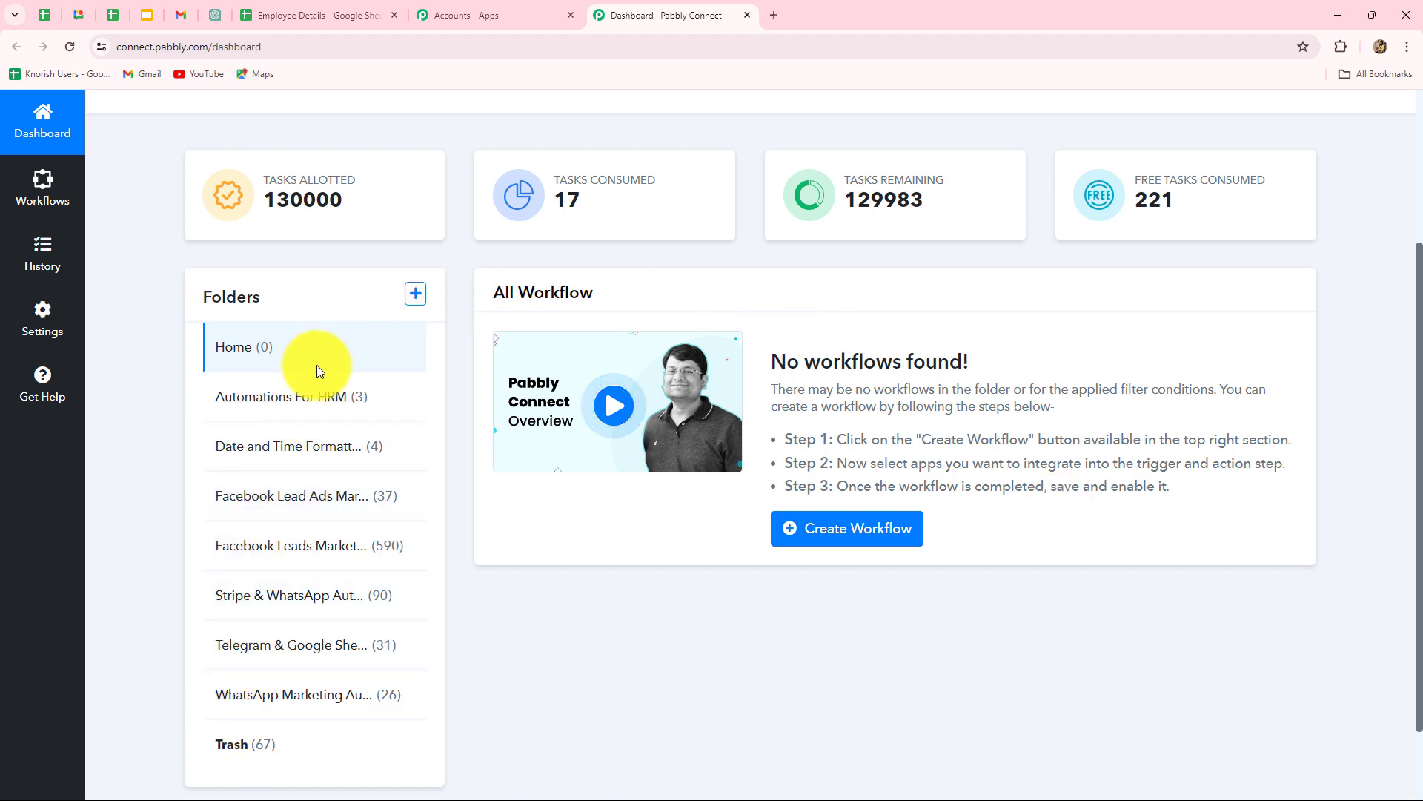
scroll(822, 662, "up", 2)
scroll(821, 662, "up", 1)
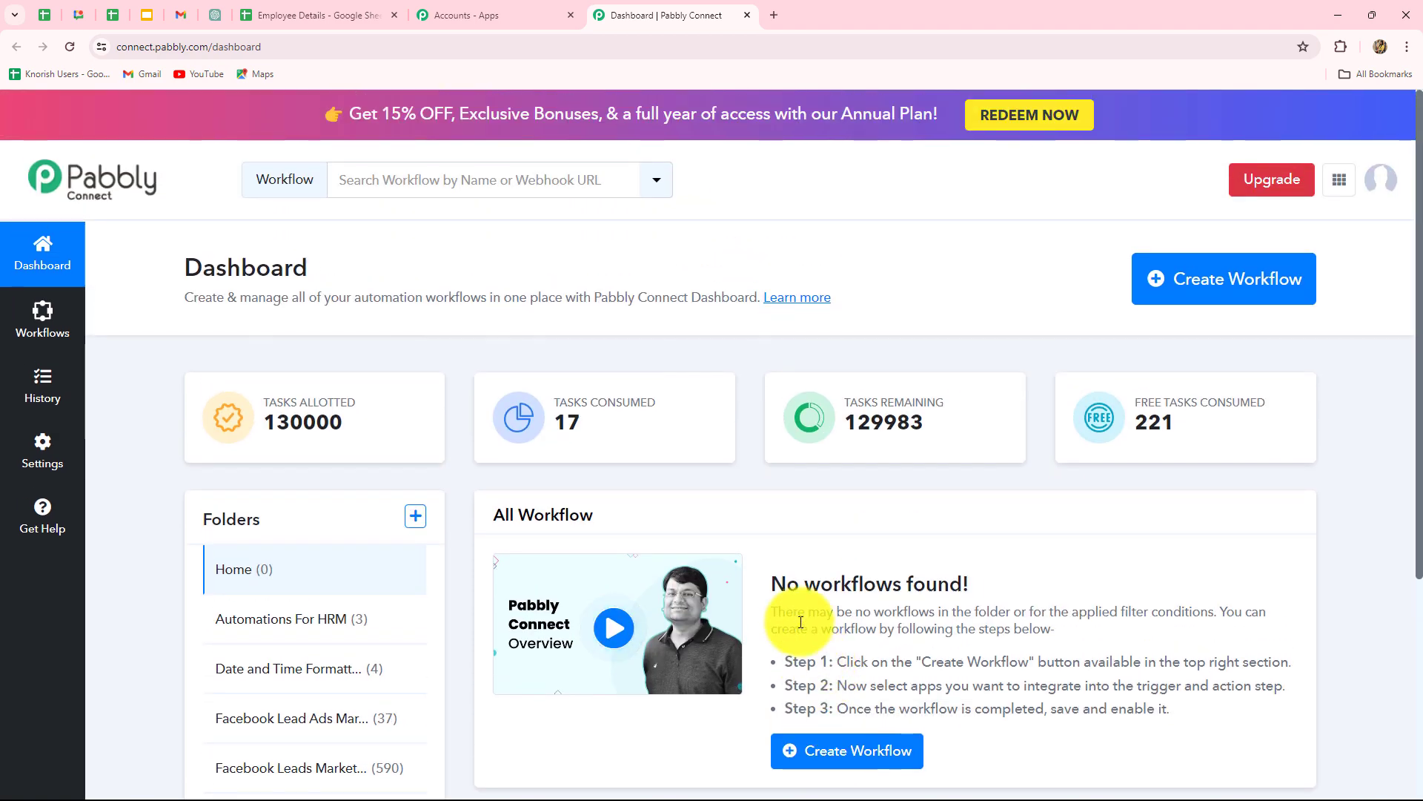
left_click(1213, 295)
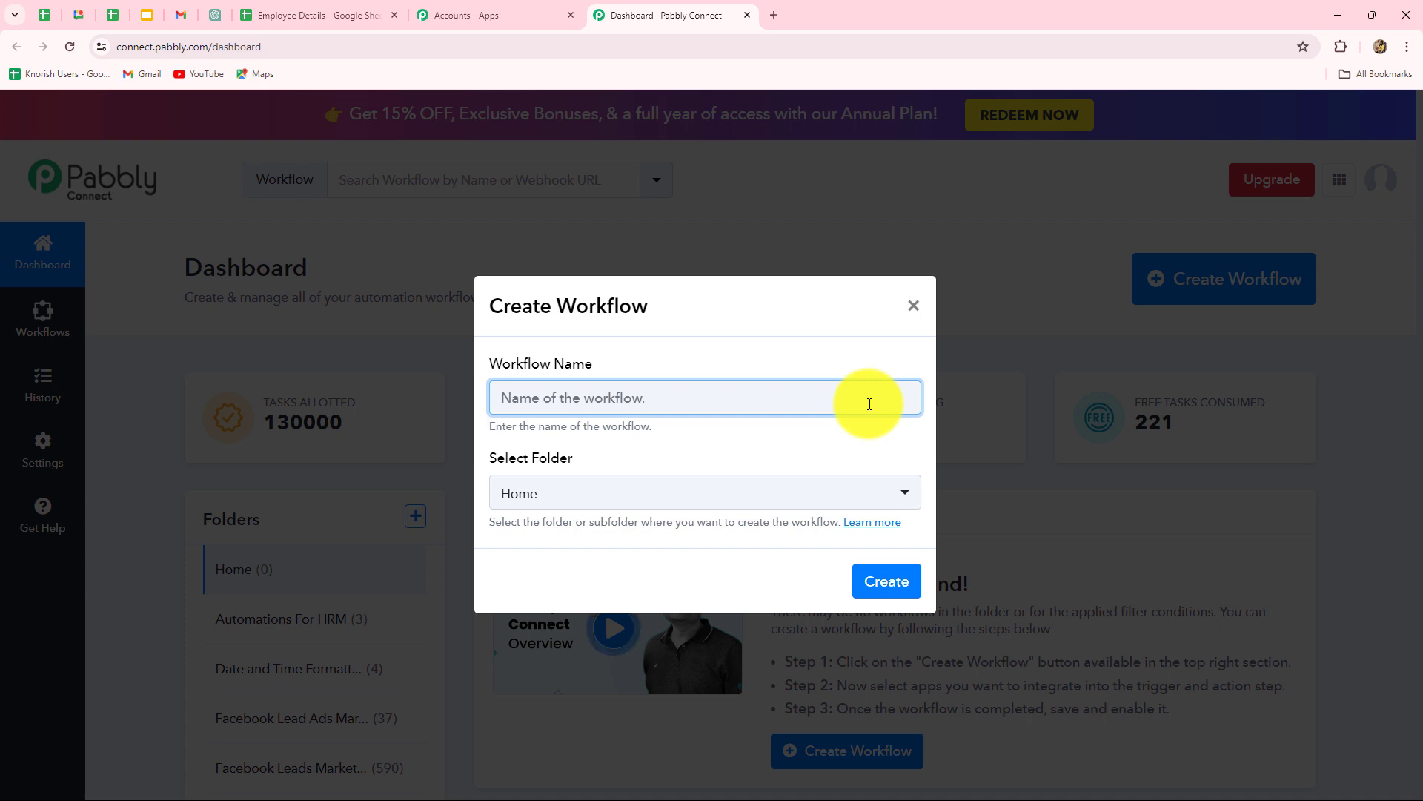
type("Post Birthday Wishes on Google Chat from Google Sheets")
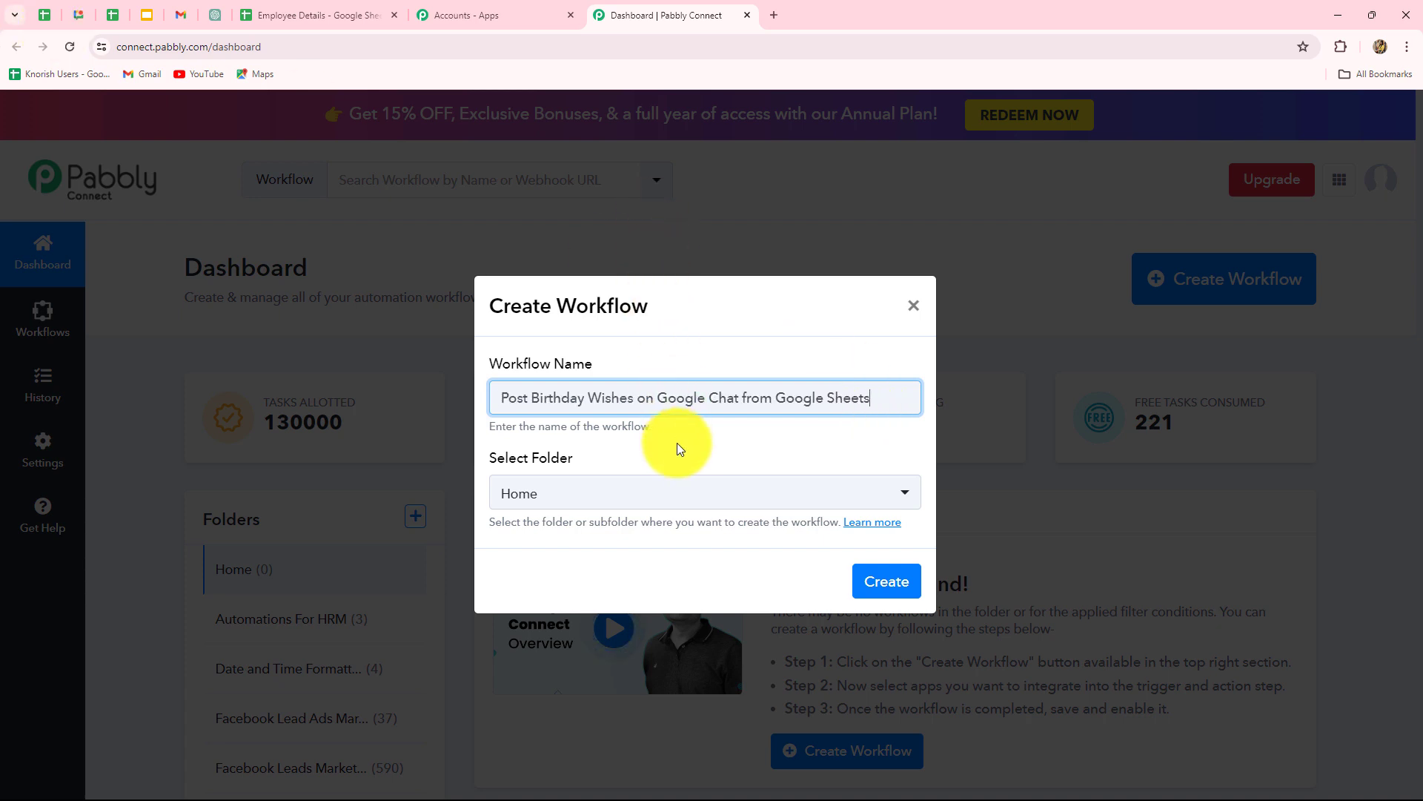
left_click(672, 496)
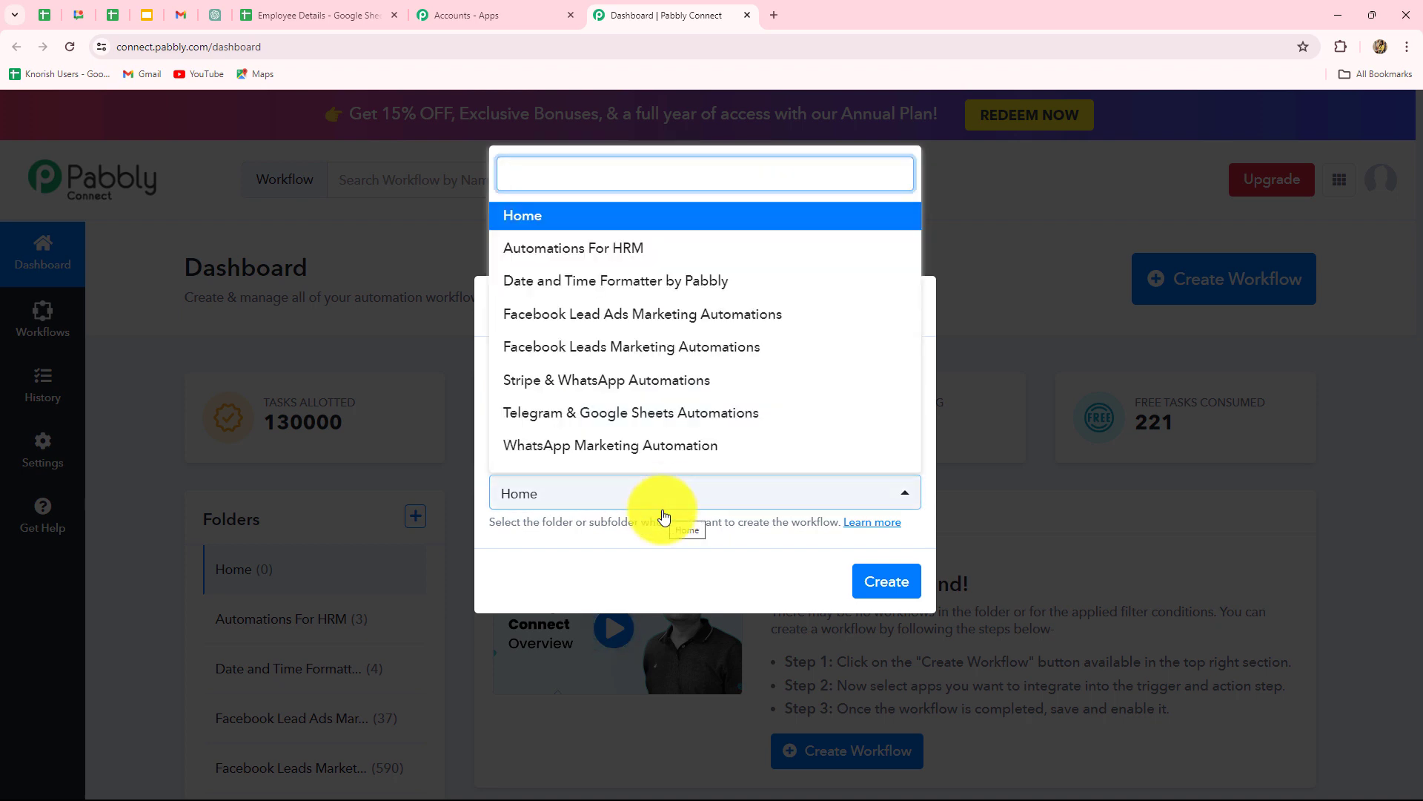
left_click(630, 251)
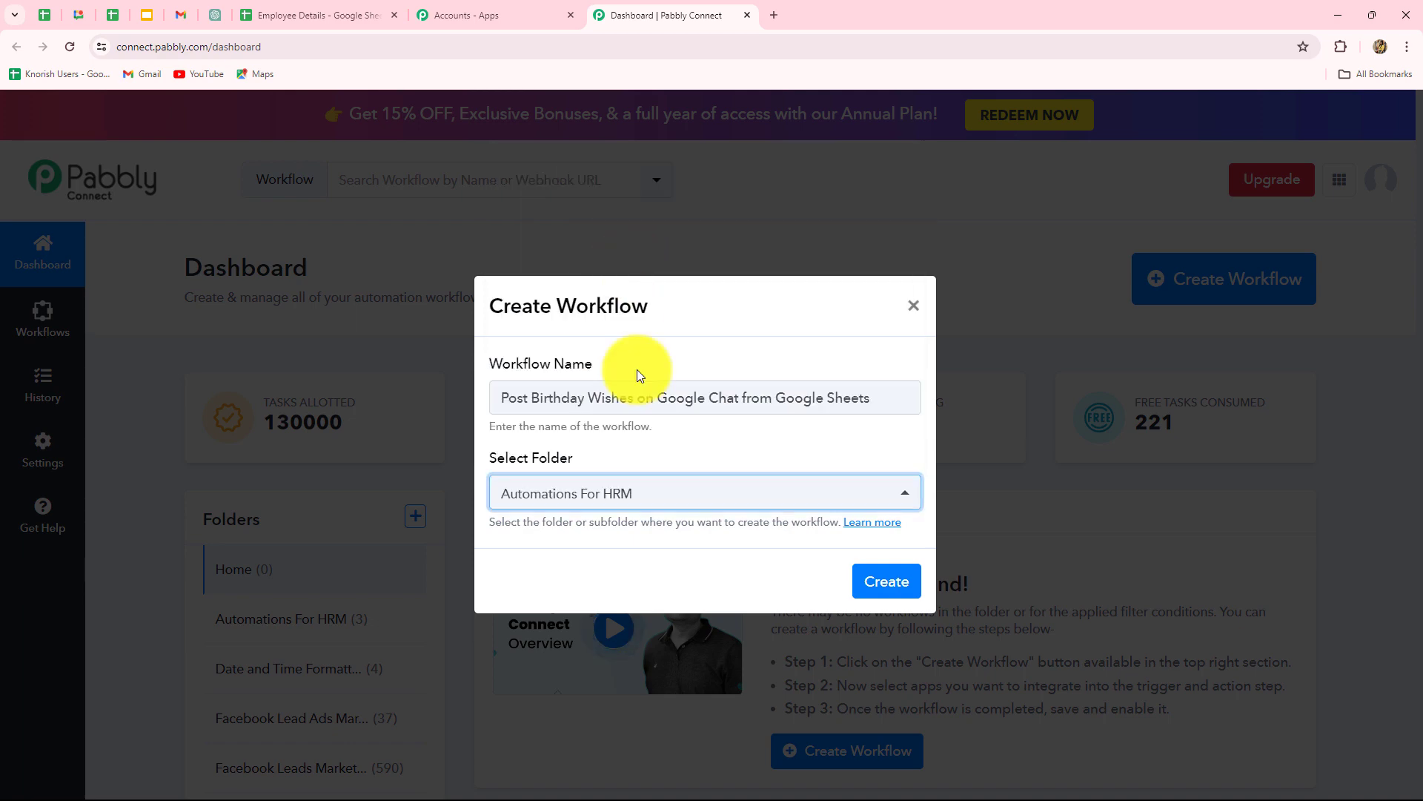
left_click(878, 581)
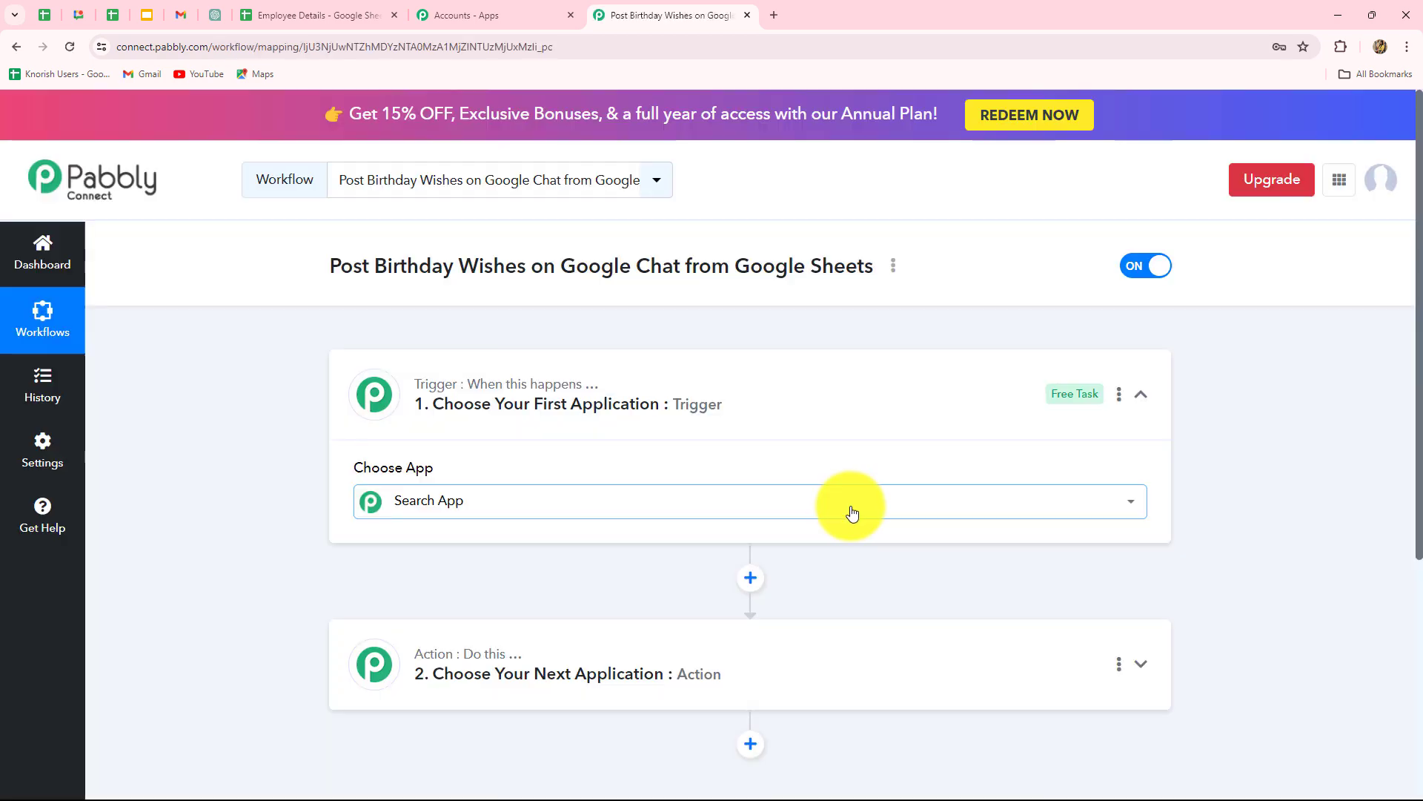
Choose Schedule by Pabbly as the workflow's trigger app, after consulting the Employee Details sheet
left_click(852, 512)
scroll(1419, 523, "down", 3)
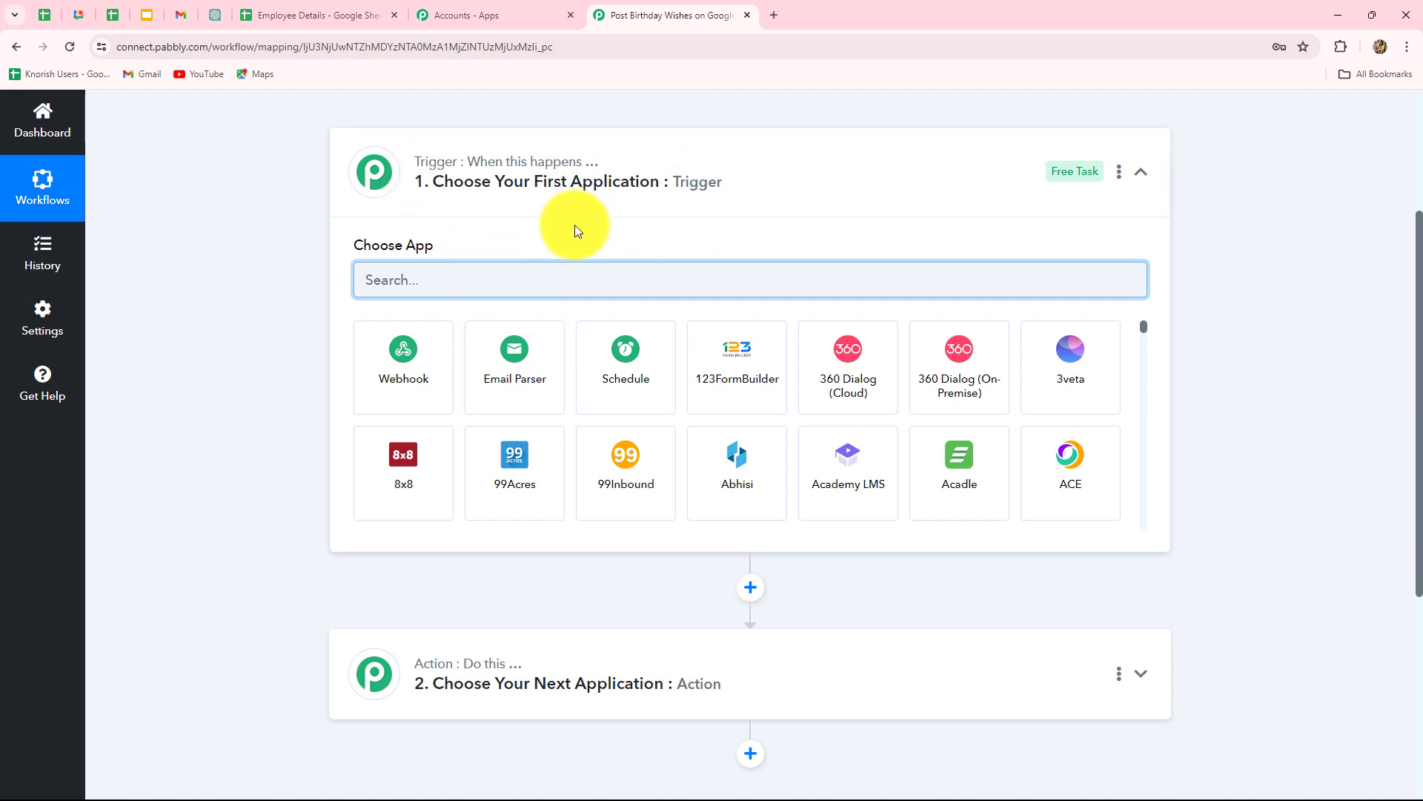
left_click(353, 14)
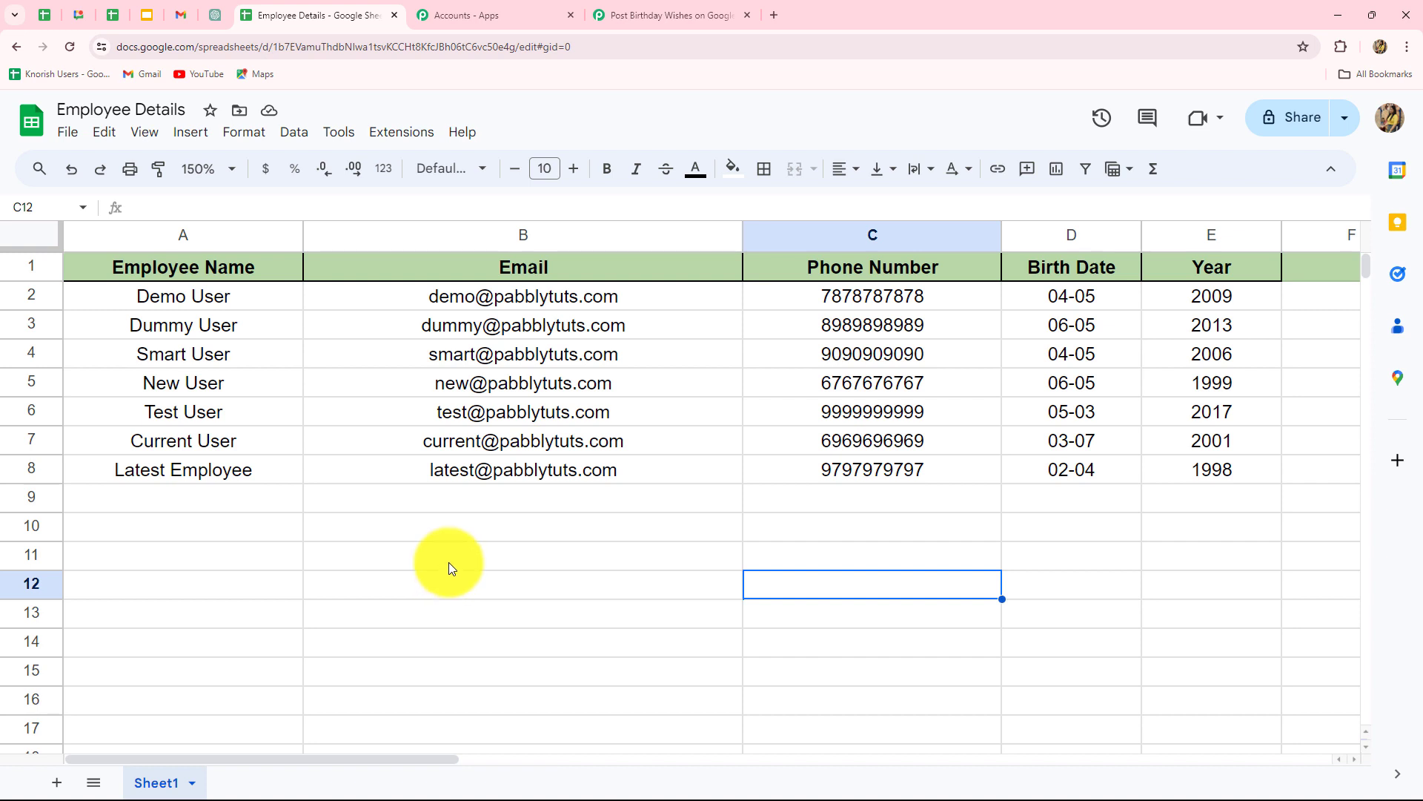
left_click(629, 18)
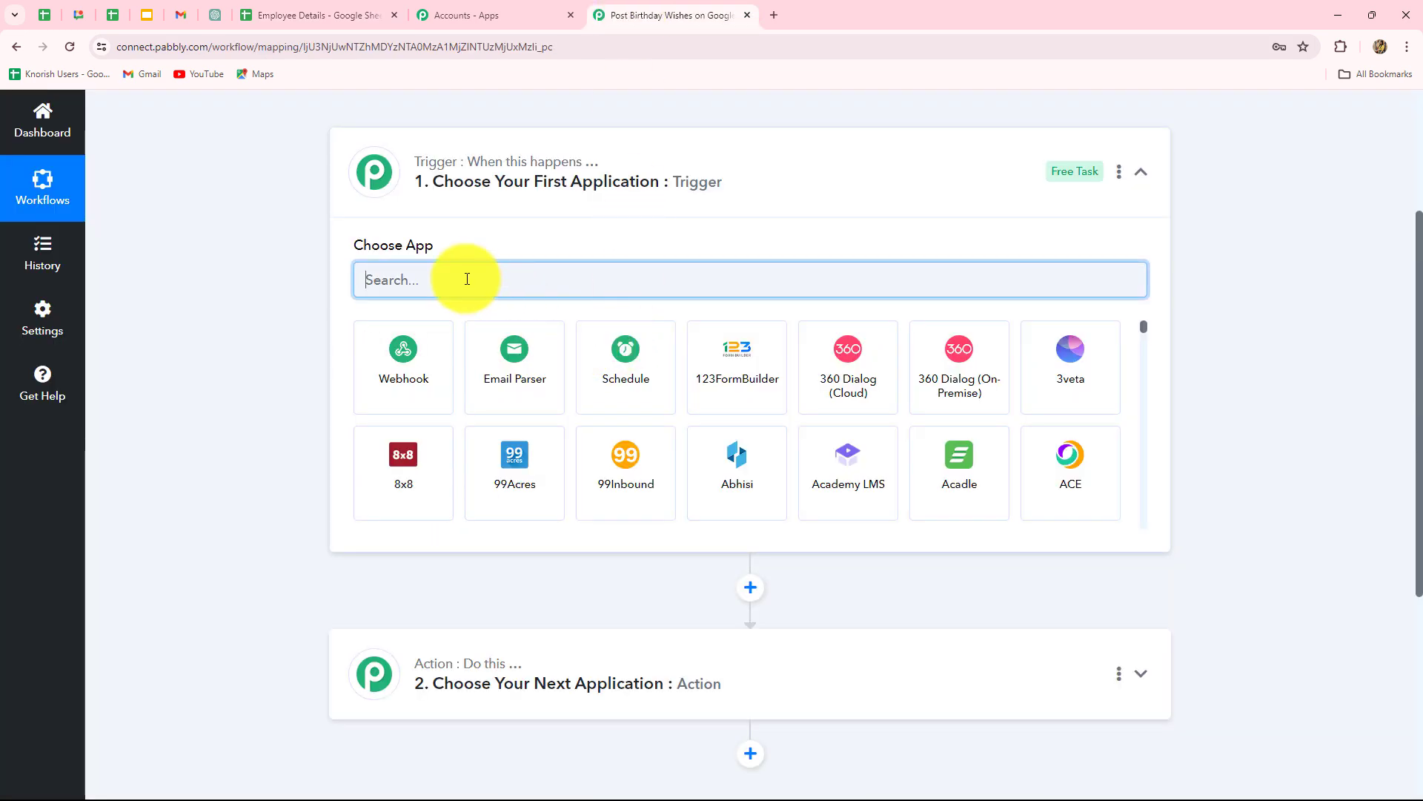
left_click(643, 392)
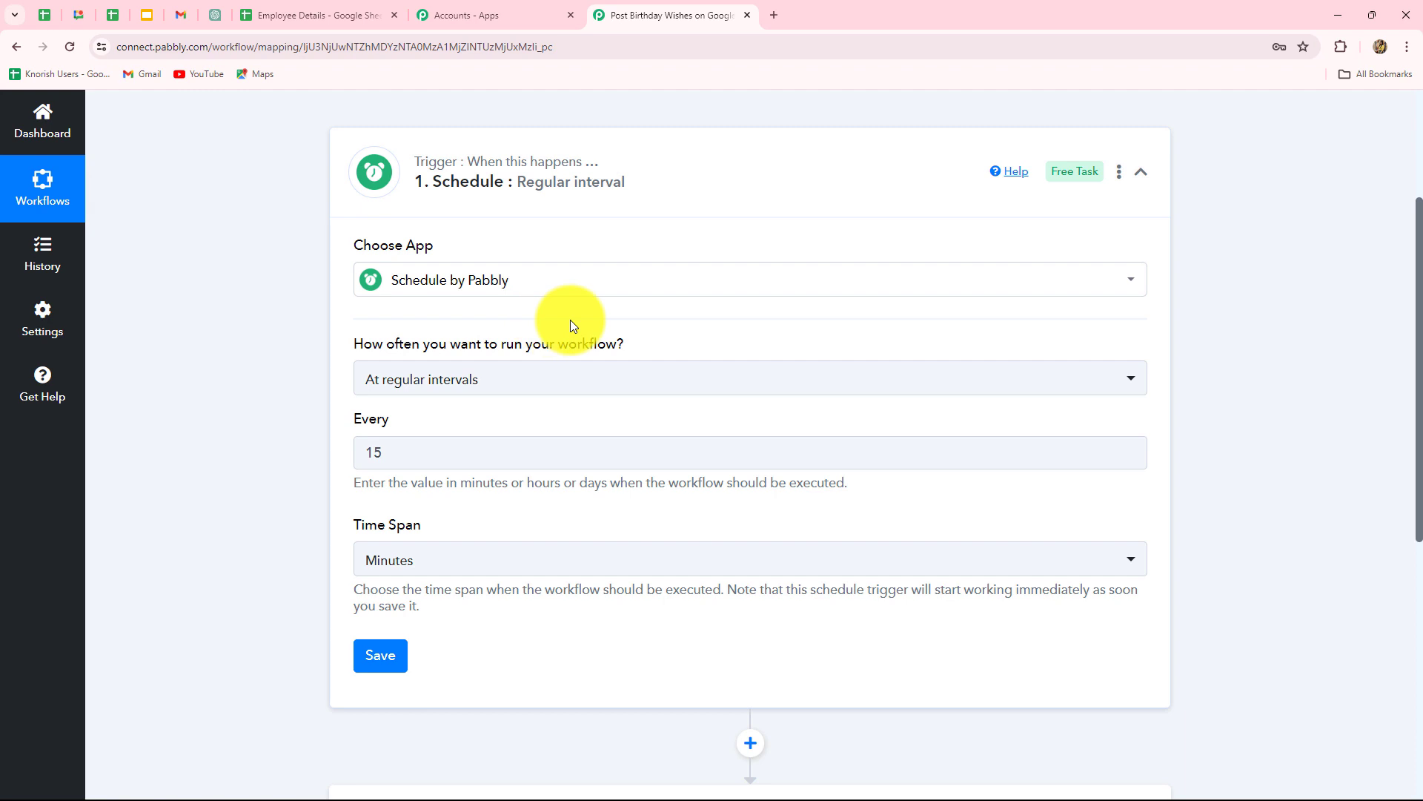
Schedule the trigger to run every day at 09:00 and save it
left_click(526, 378)
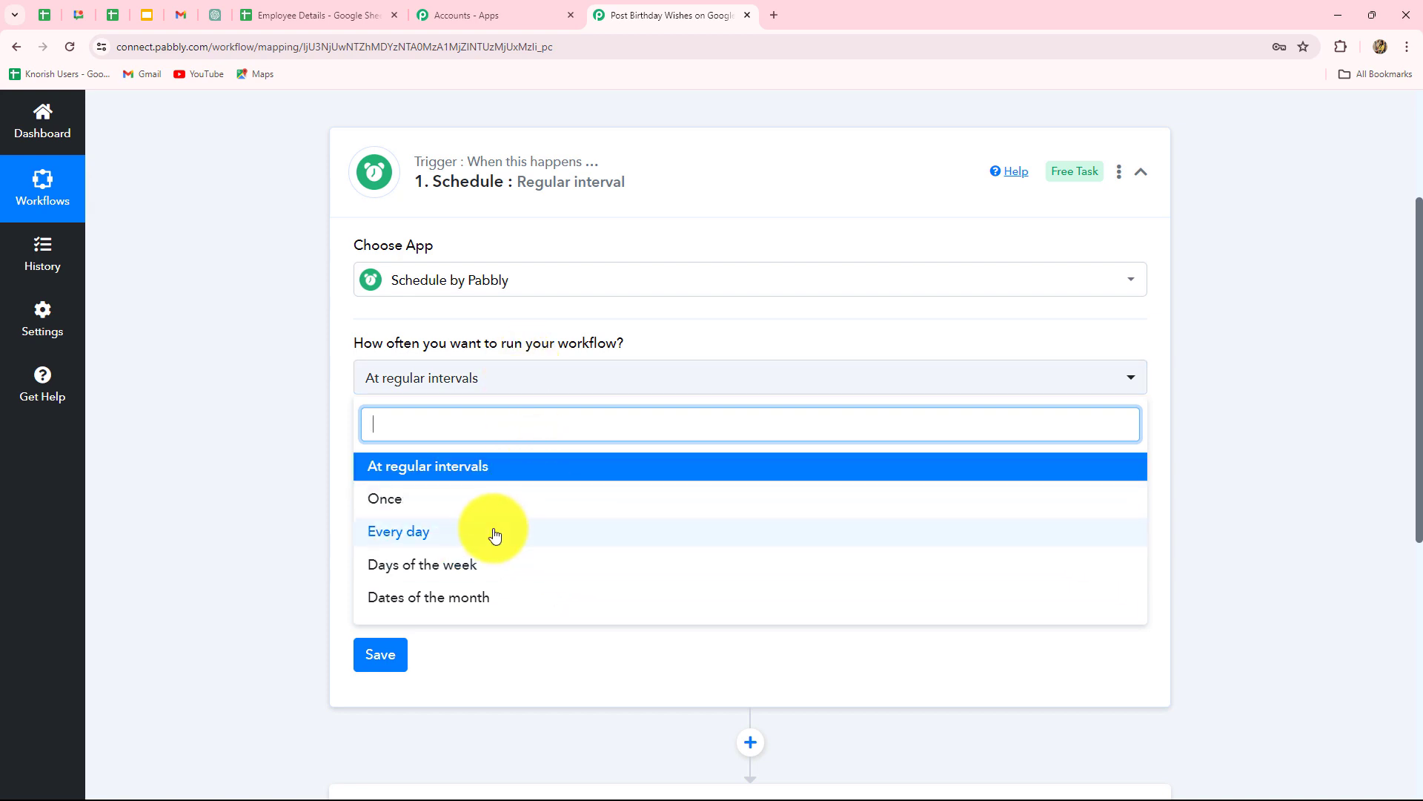
left_click(437, 532)
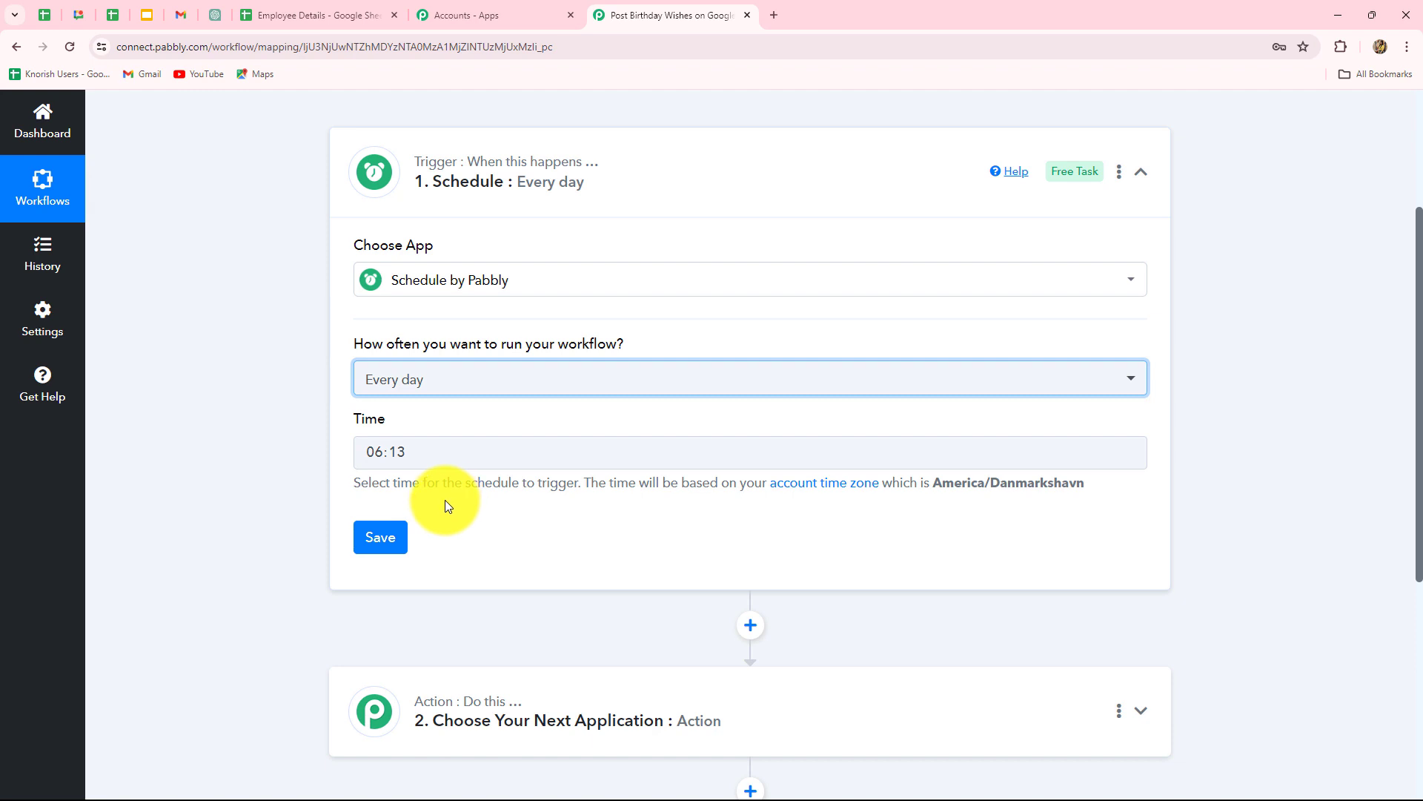
left_click(430, 465)
left_click(385, 586)
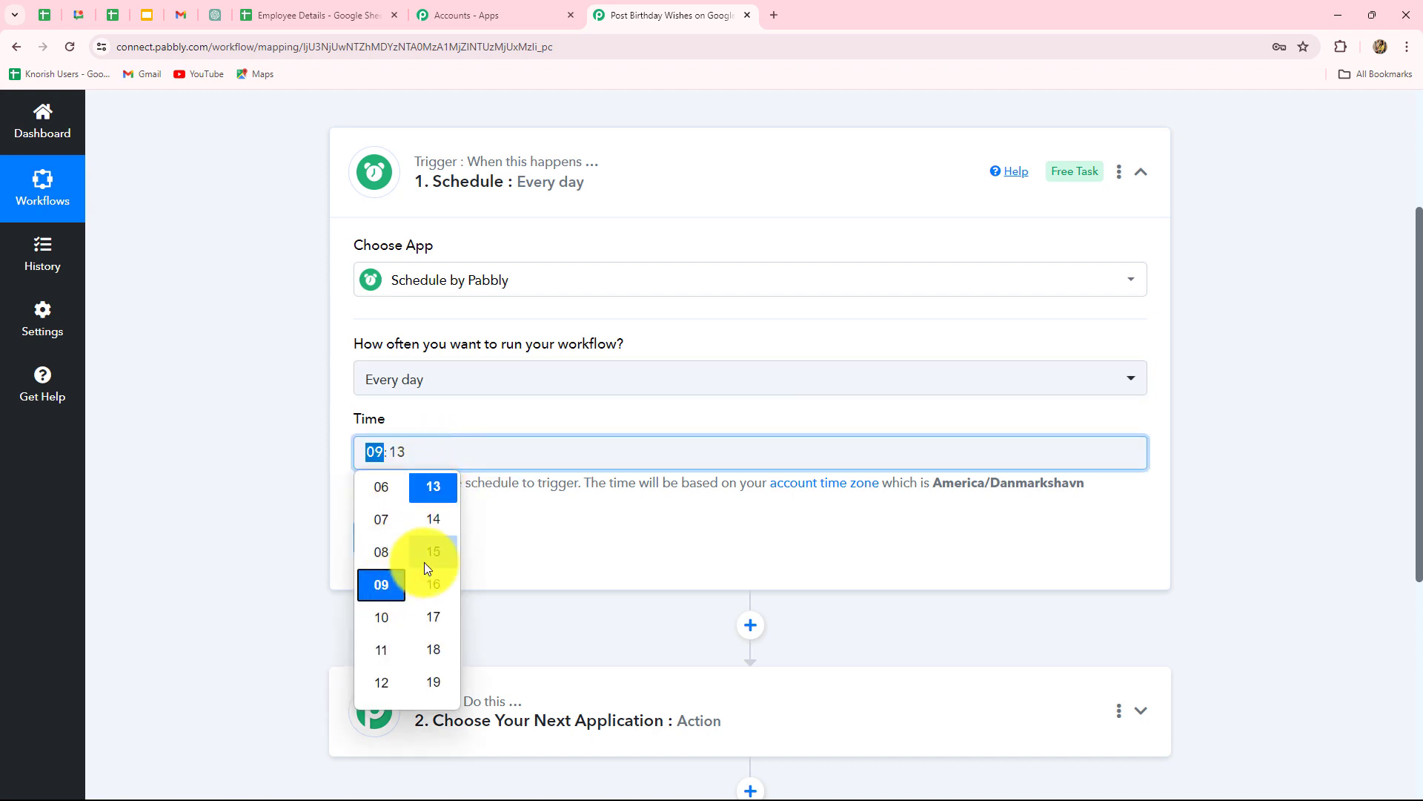
left_click(285, 560)
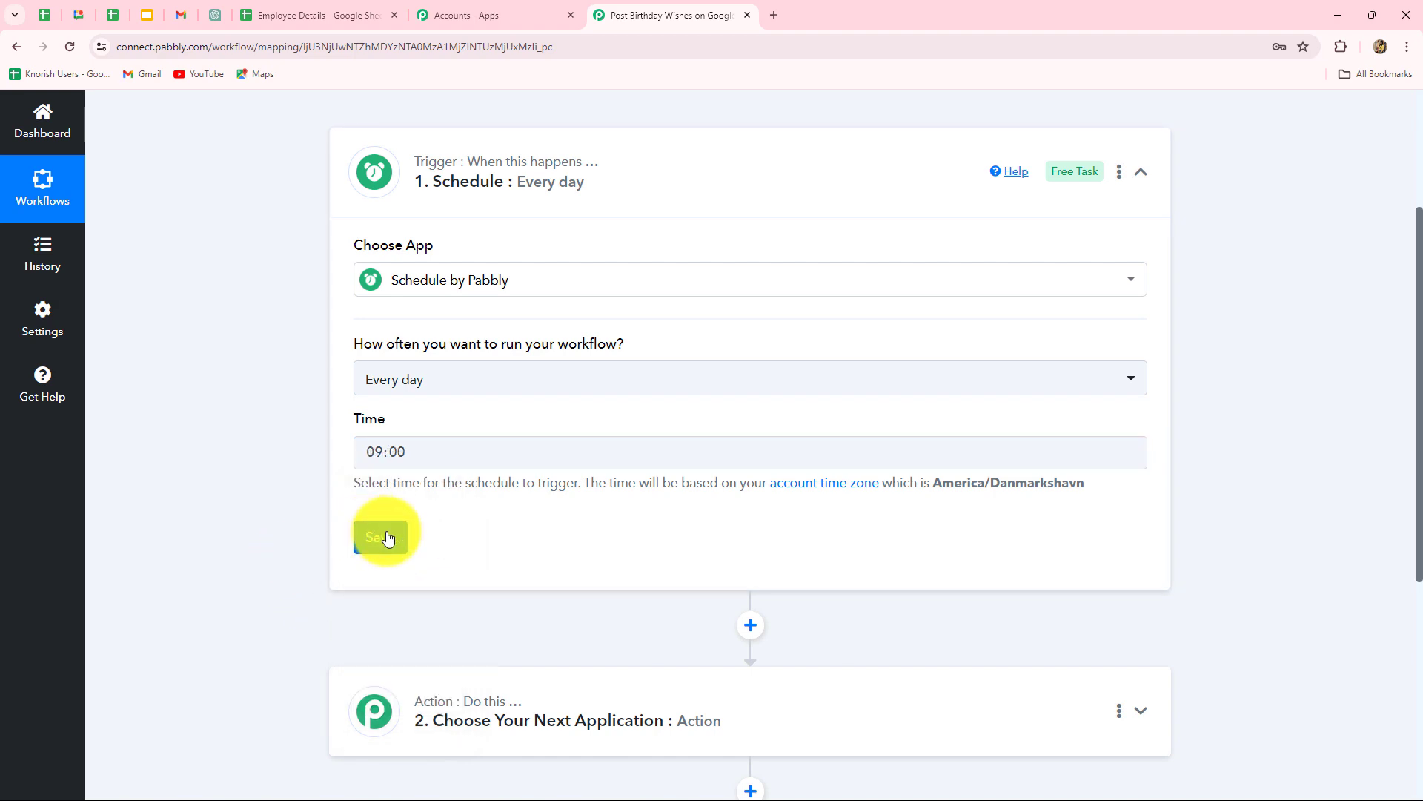
left_click(384, 536)
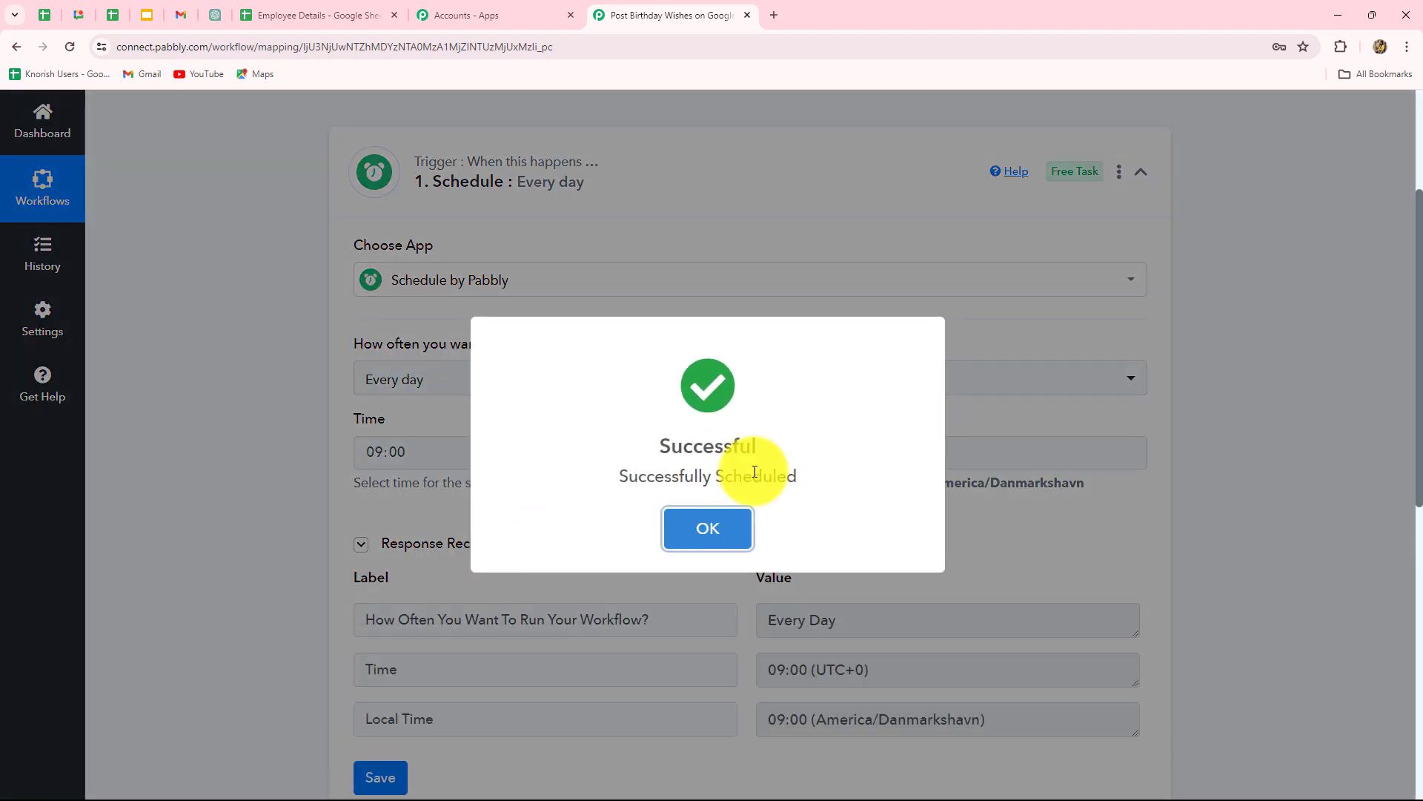
scroll(1339, 532, "down", 3)
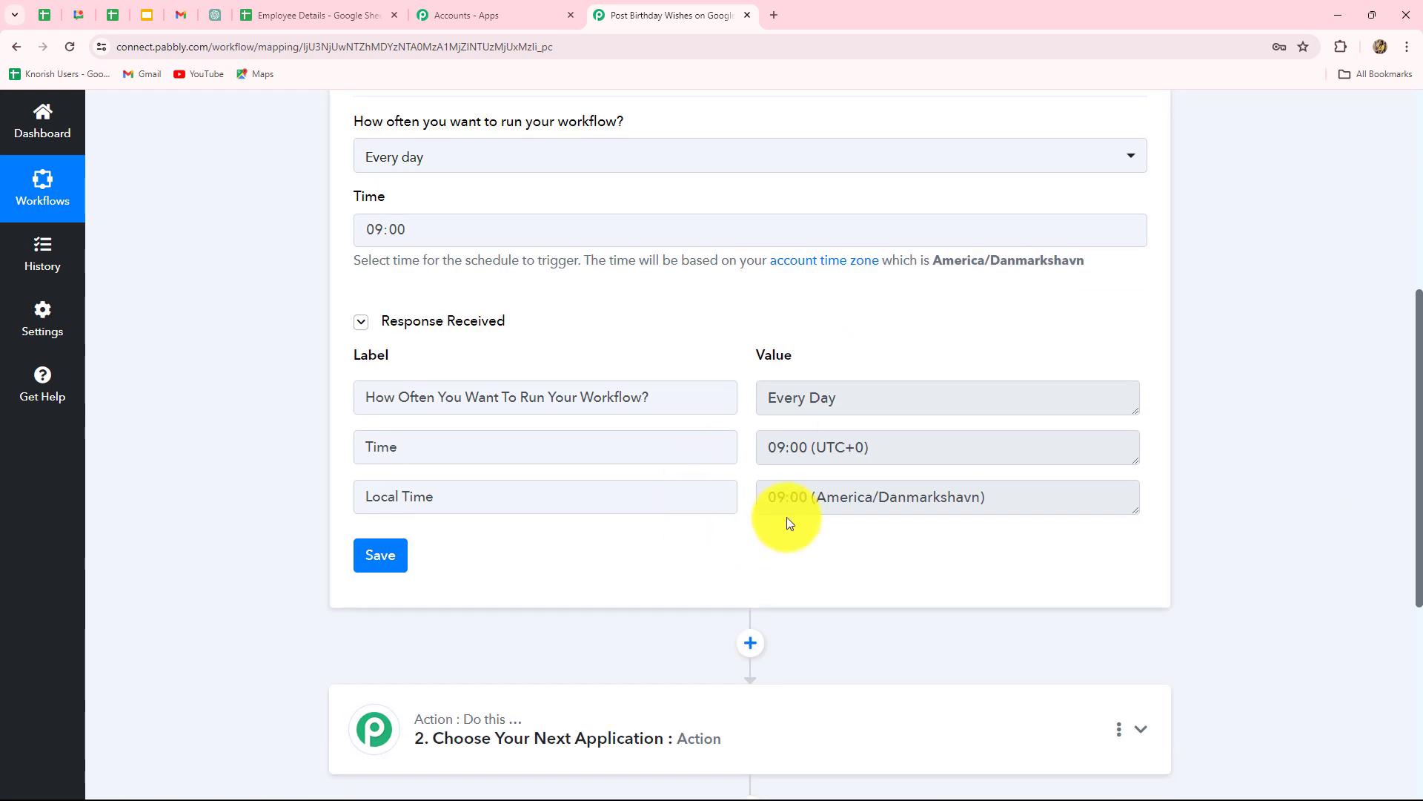
Set up the second workflow step with the Date/Time Formatter (Pabbly) app and the Current Date action event, and connect it
scroll(983, 554, "down", 4)
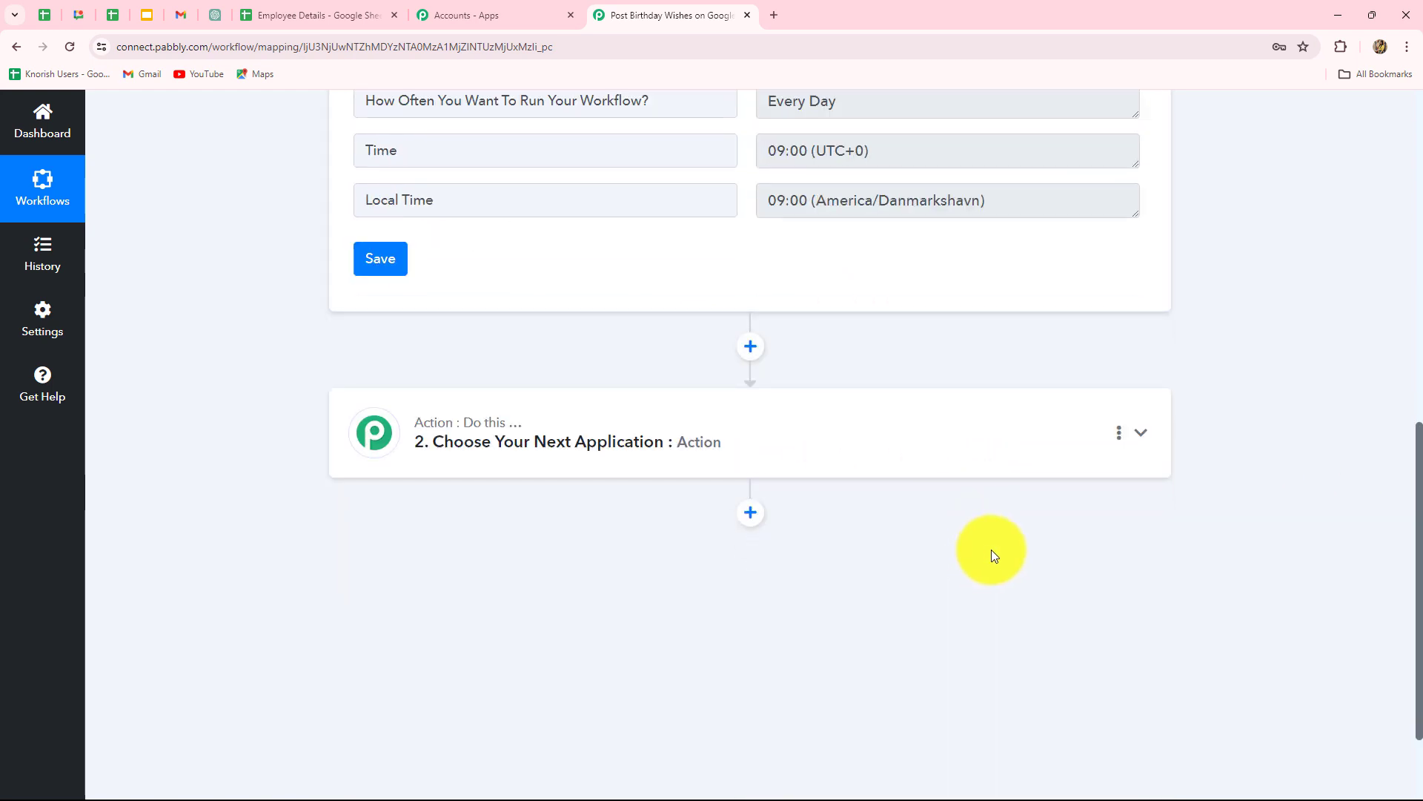
scroll(970, 602, "up", 4)
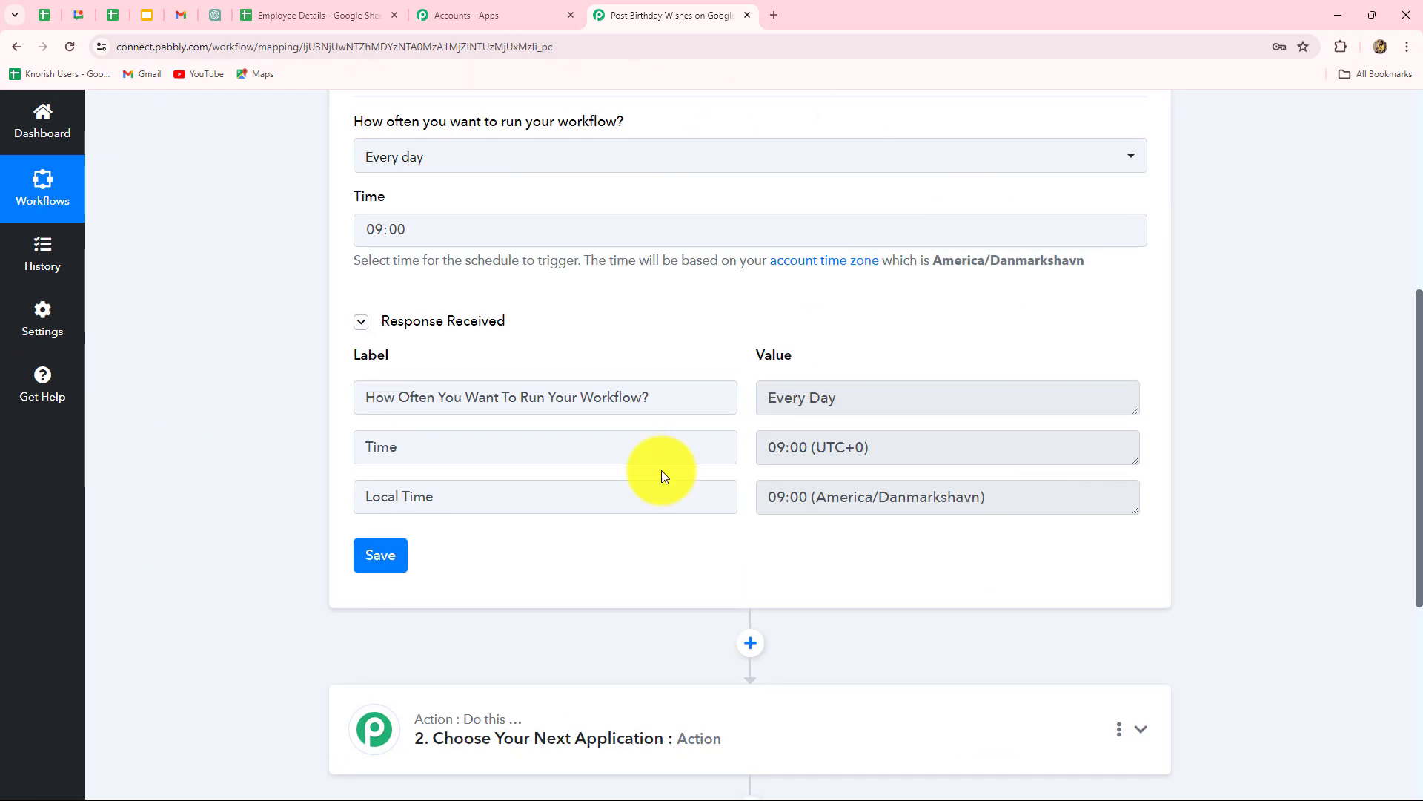
scroll(1361, 476, "down", 4)
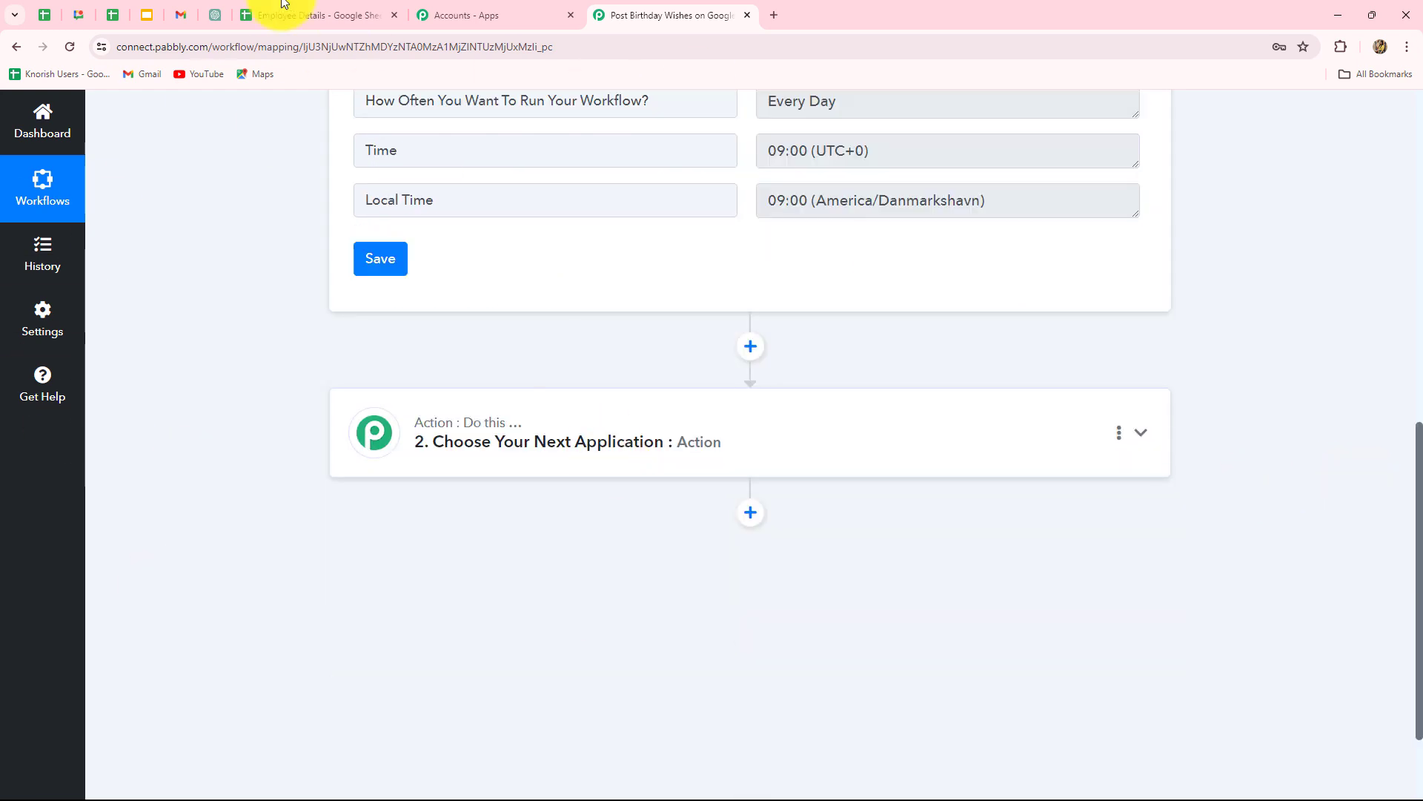
left_click(308, 21)
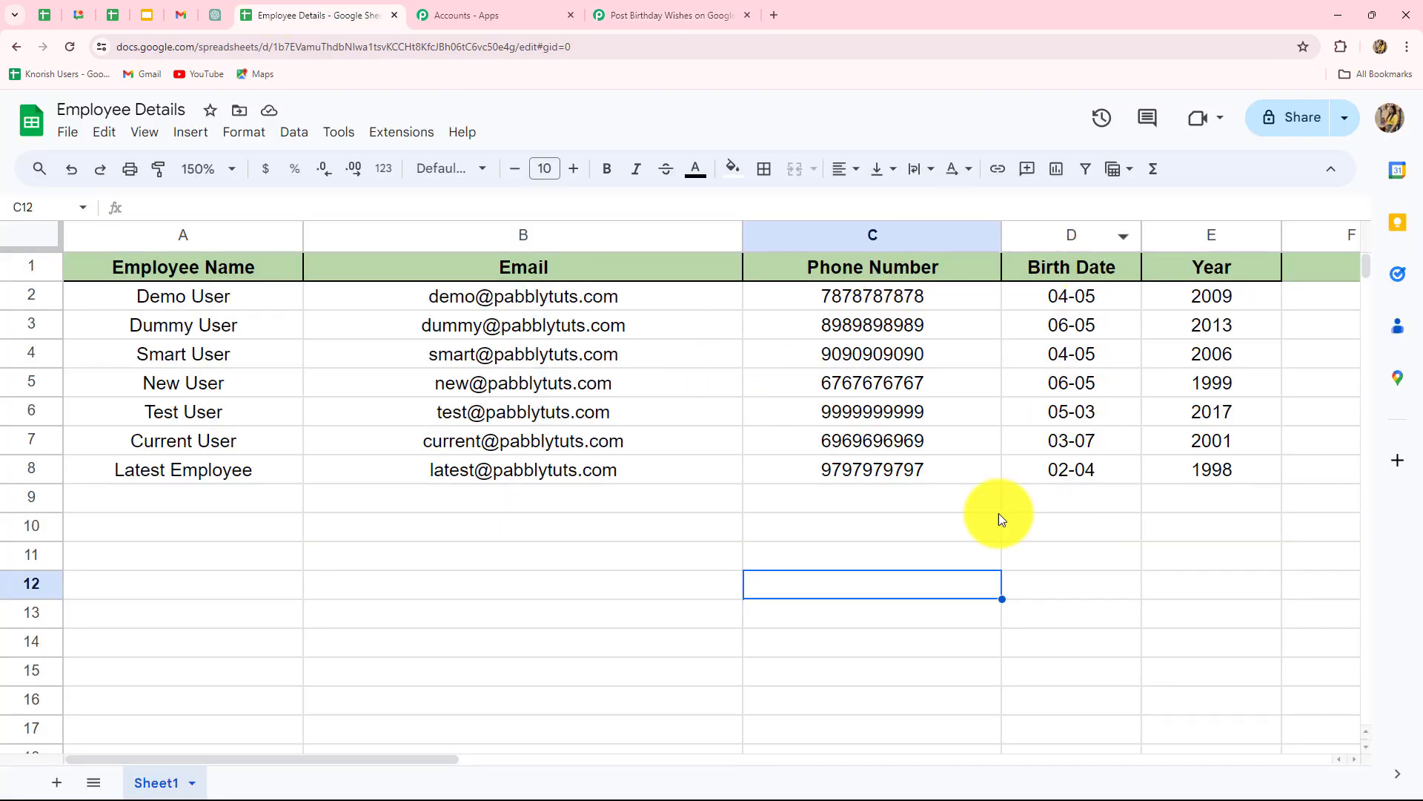
left_click(647, 14)
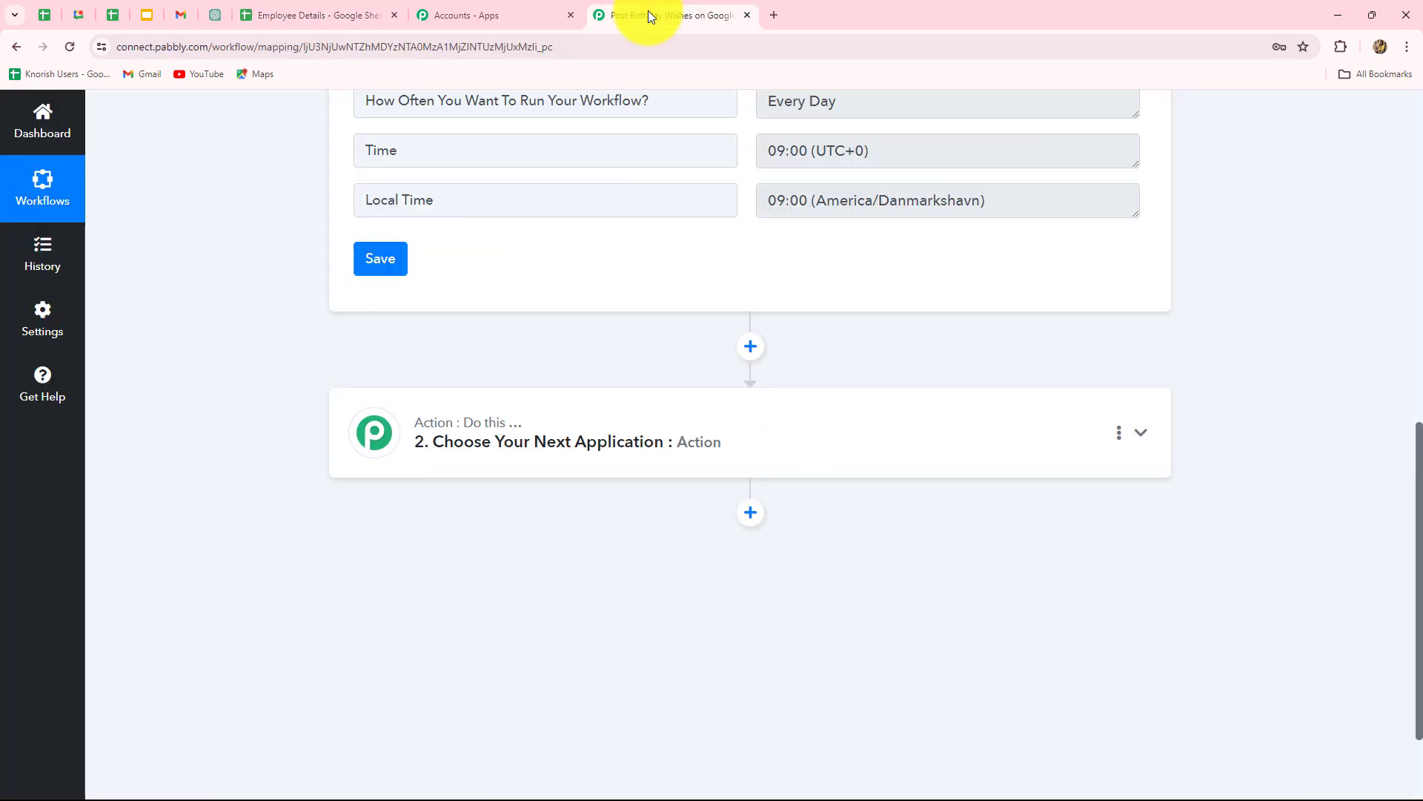
left_click(571, 453)
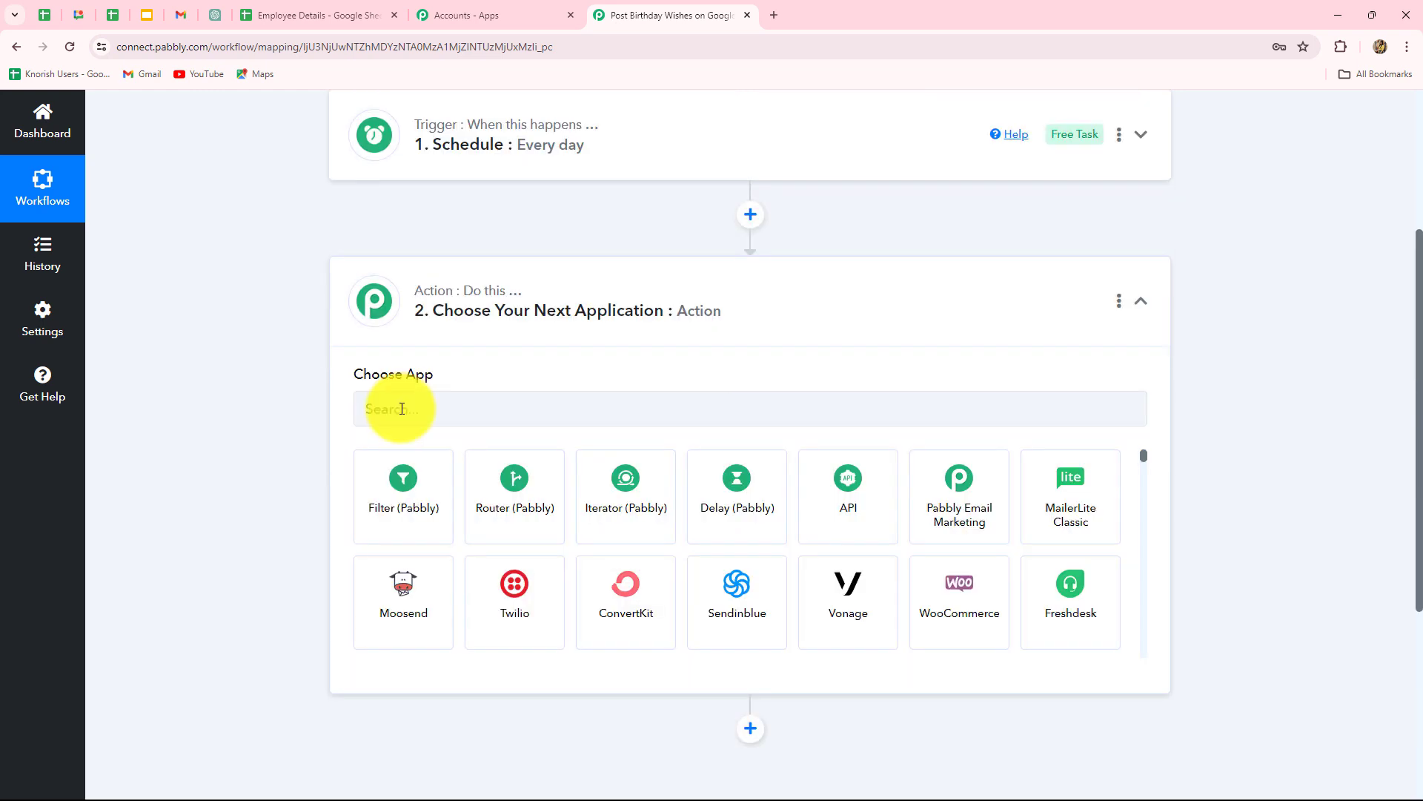
left_click(400, 409)
type("Date/Time Formatter (Pabbly")
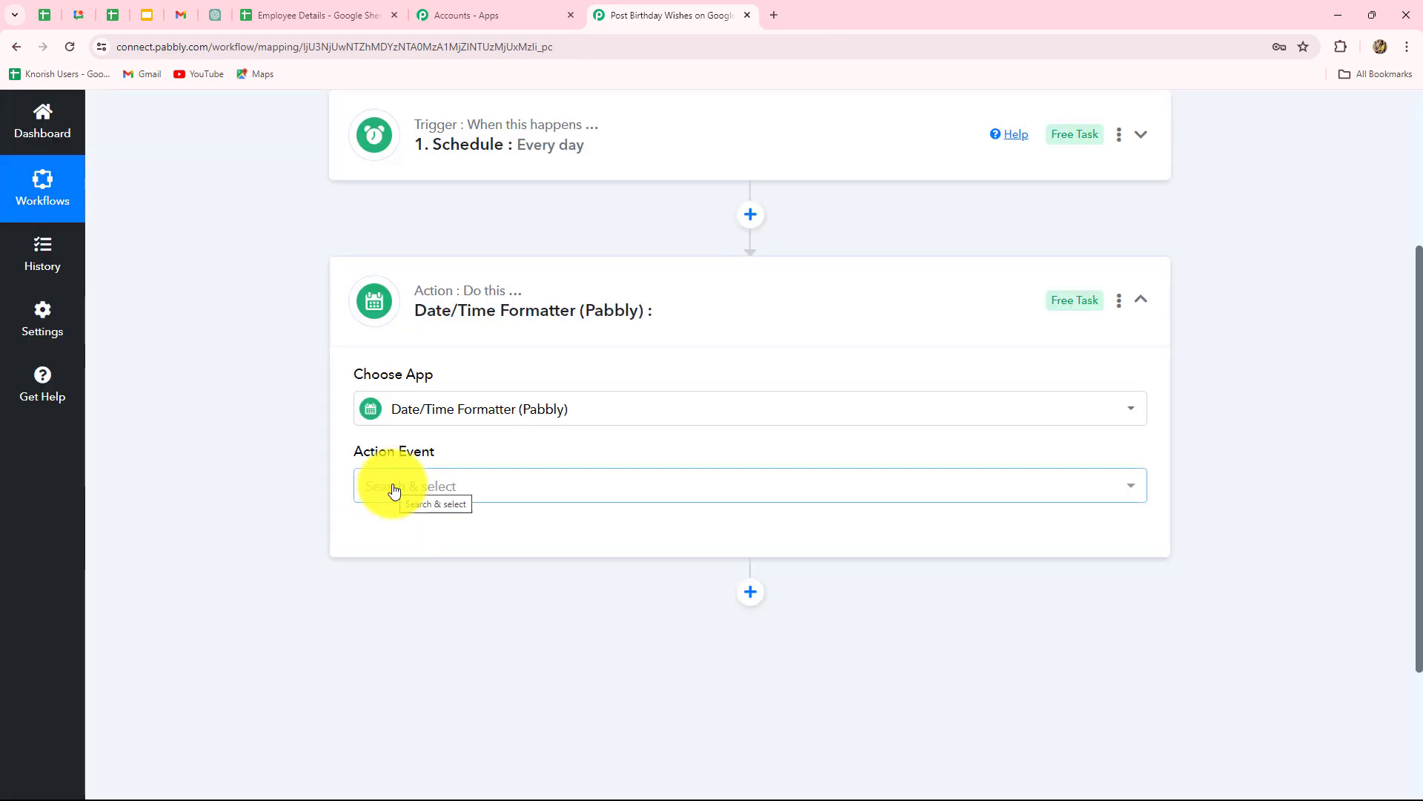
left_click(394, 490)
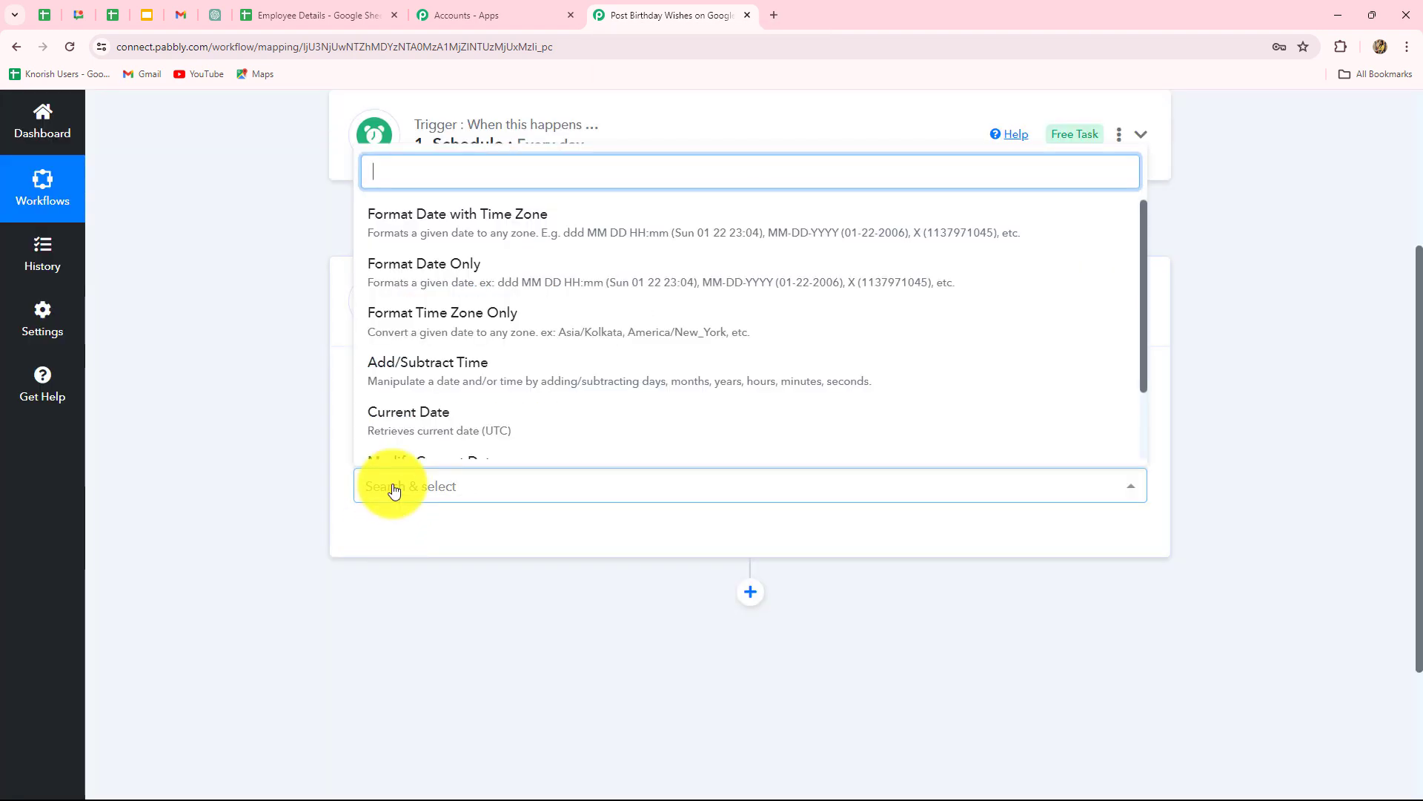
left_click(407, 438)
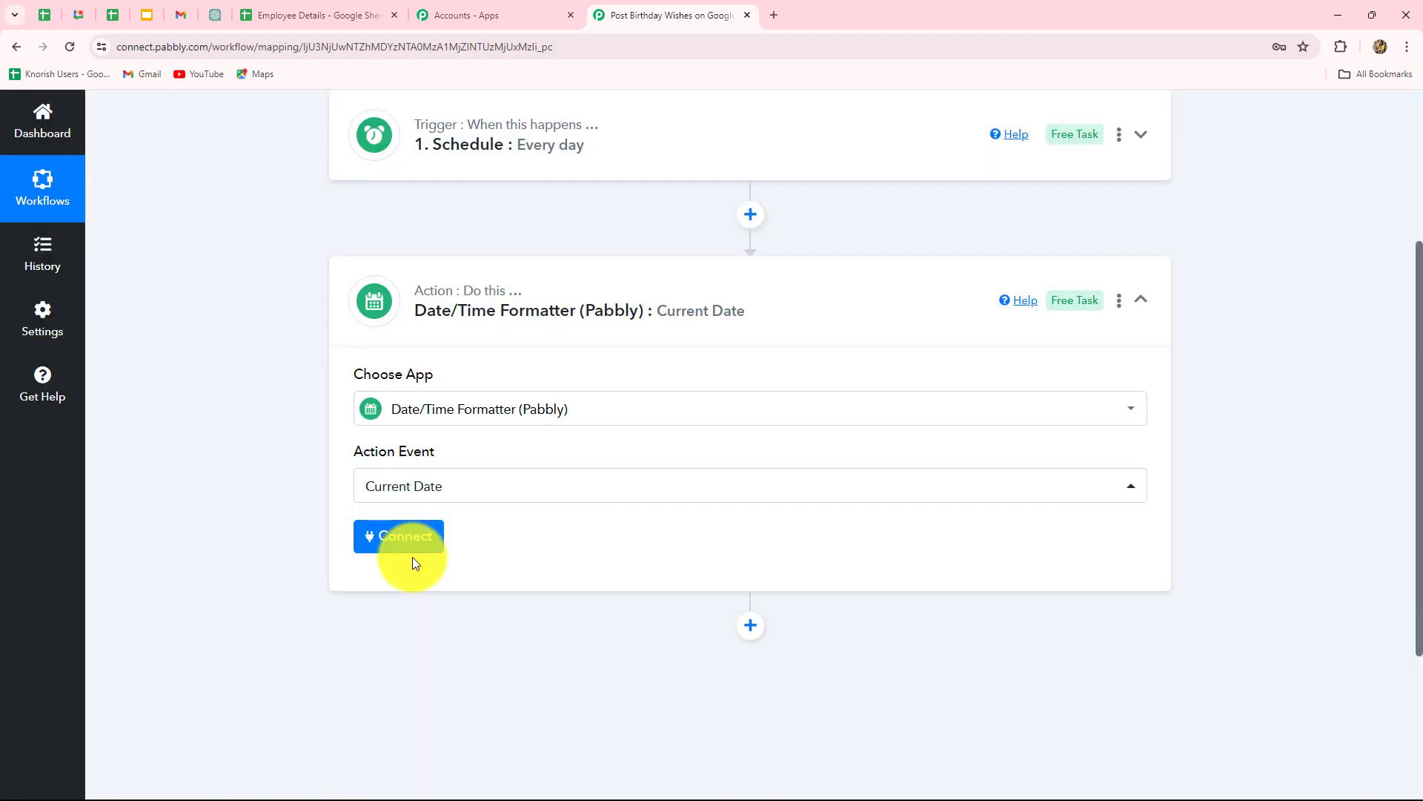
left_click(411, 547)
Set the current date's basic format to DD-MM-YYYY (22-01-2006)
scroll(551, 593, "down", 3)
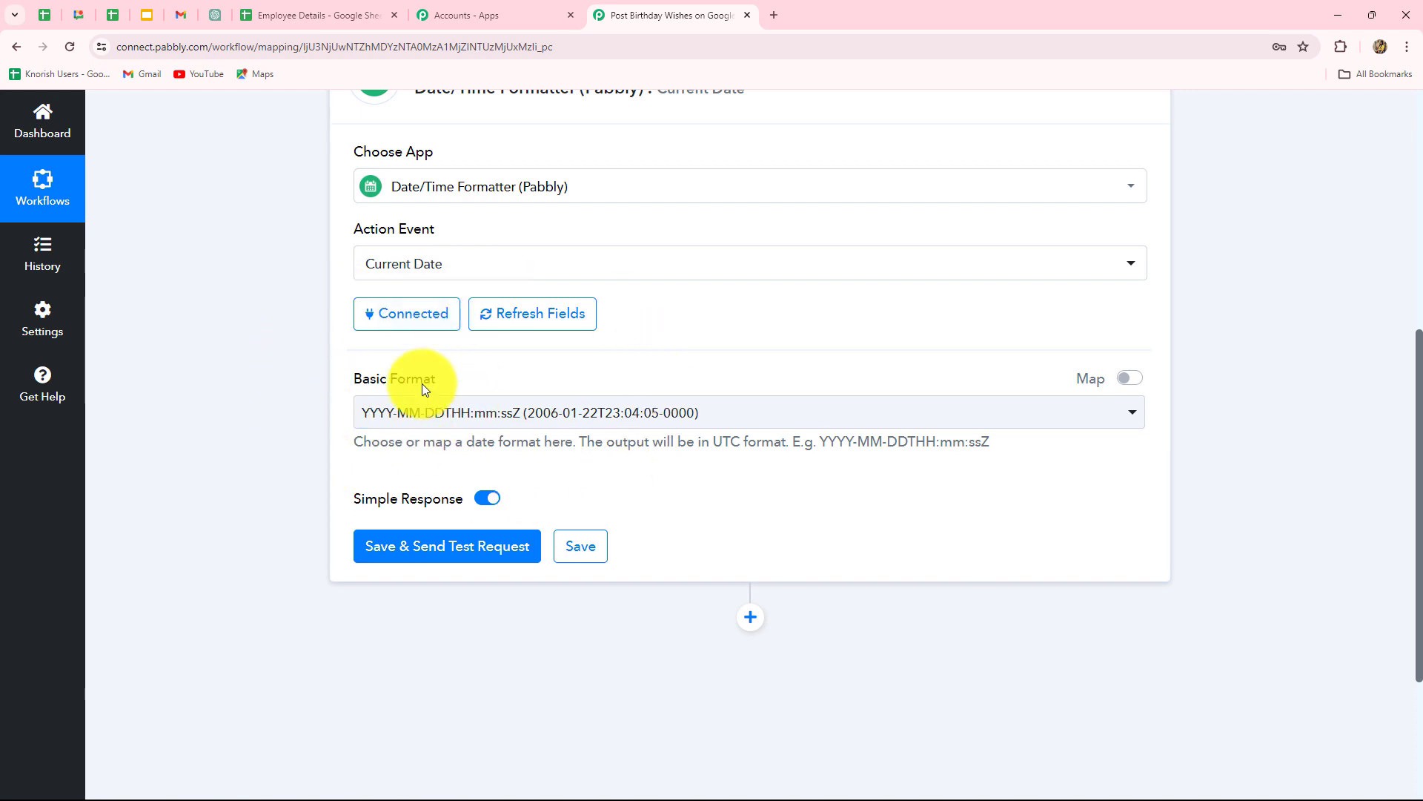
left_click(444, 412)
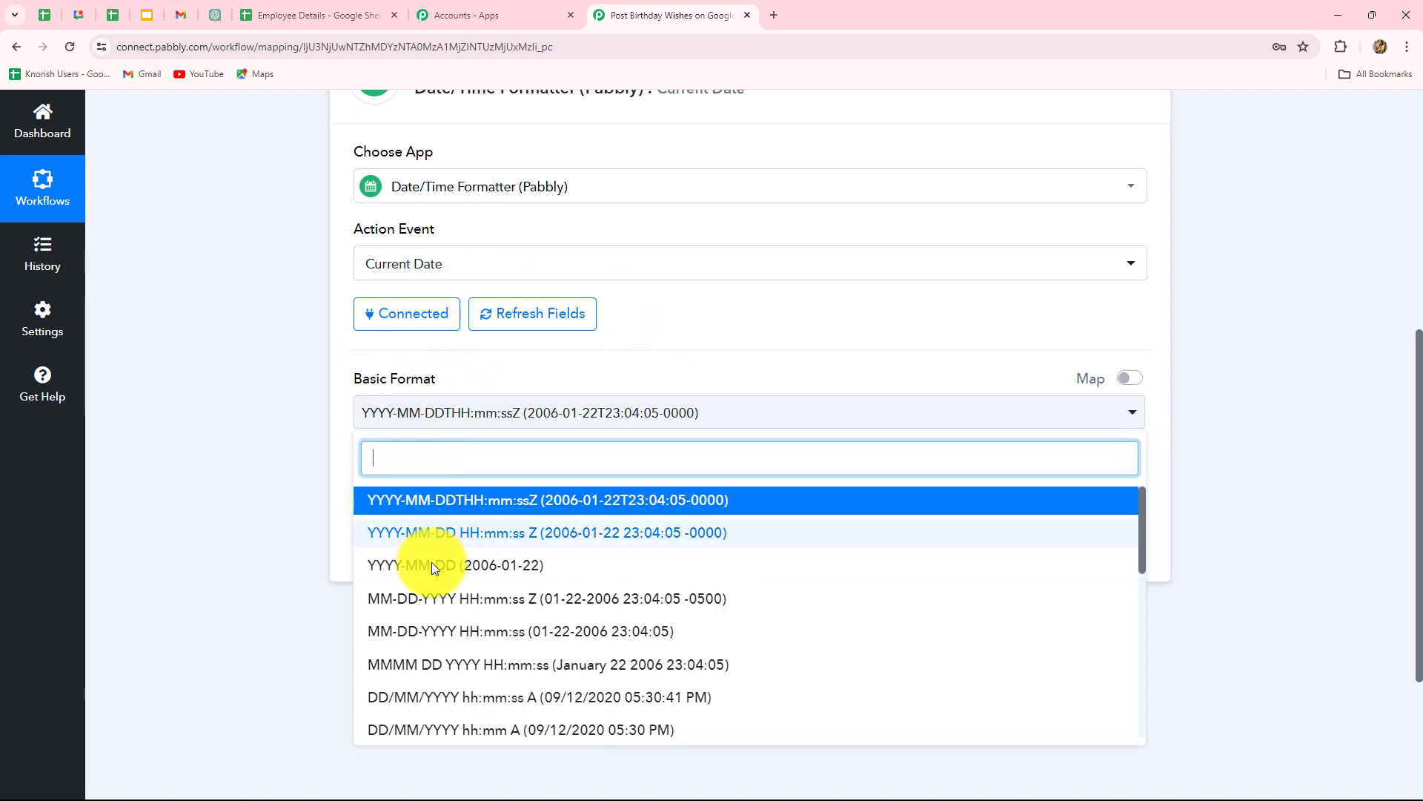
scroll(434, 567, "down", 5)
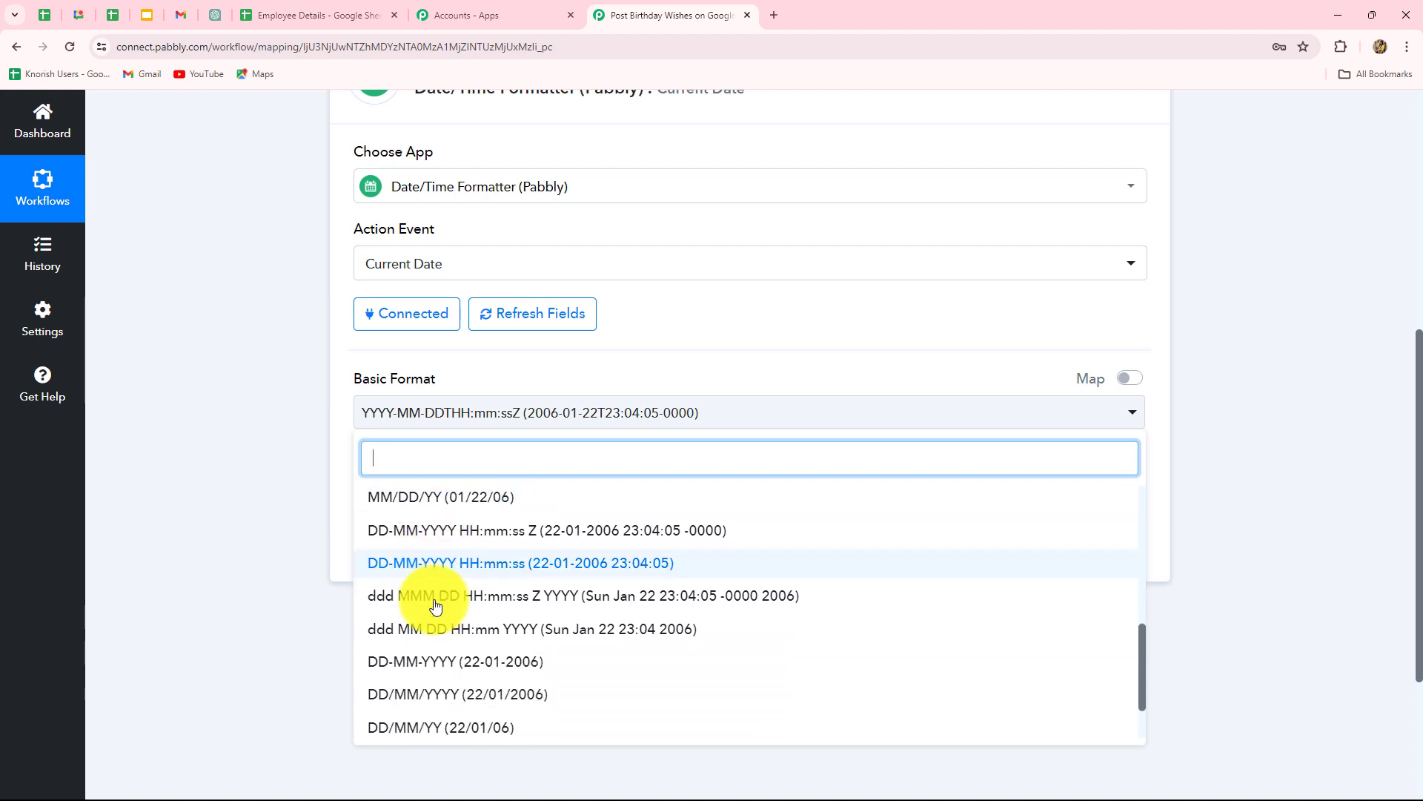
scroll(435, 607, "down", 2)
left_click(375, 615)
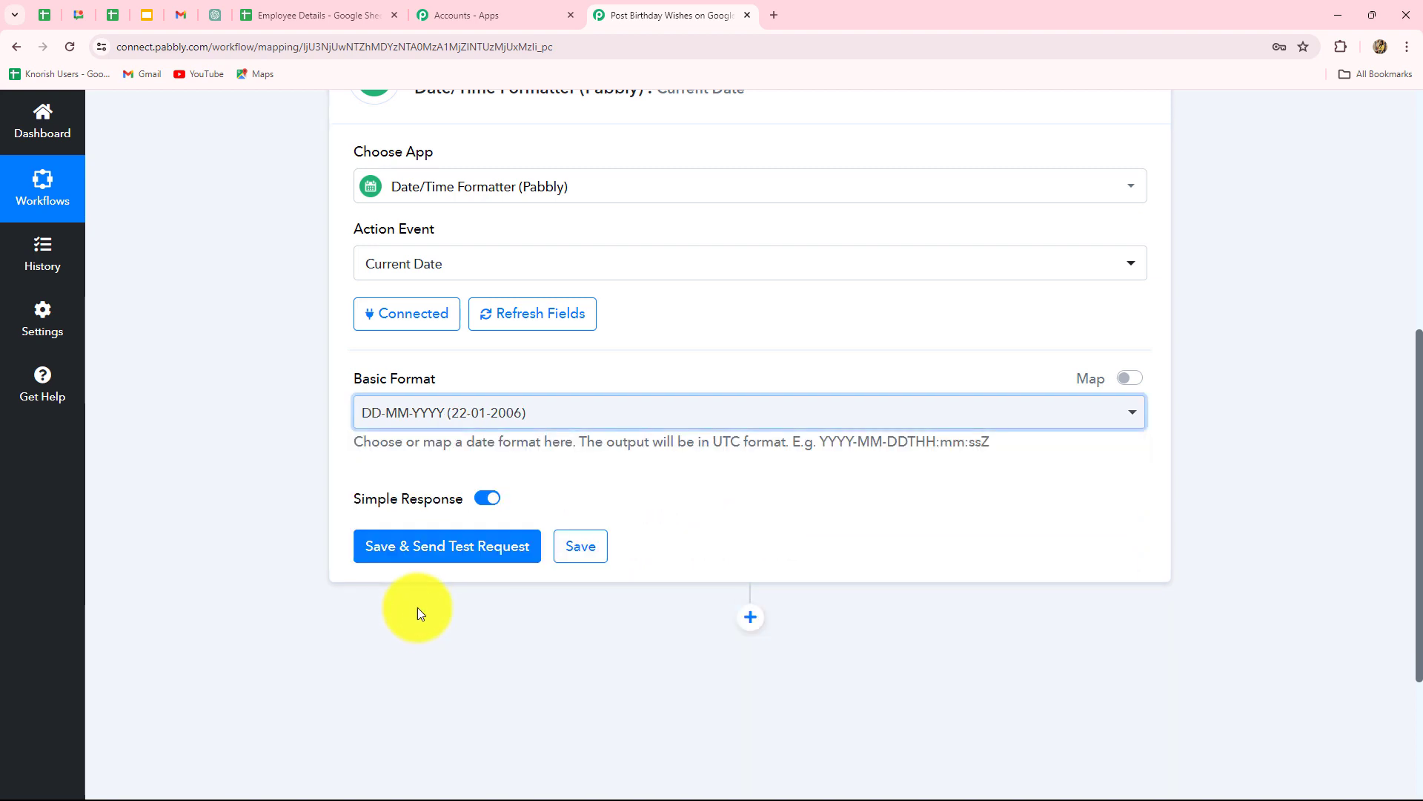
Save the Current Date step with a test request and check the returned date
left_click(438, 548)
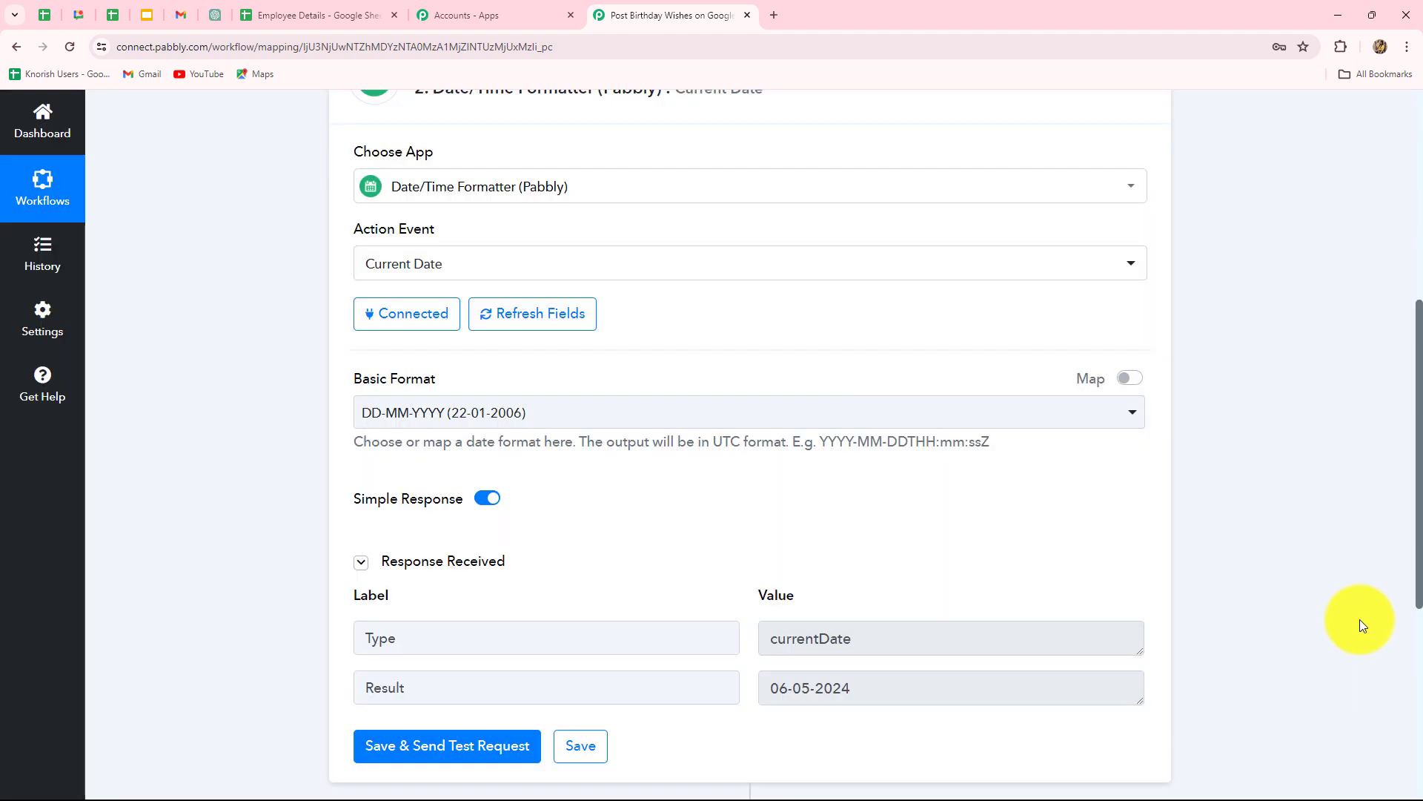
scroll(1360, 620, "down", 2)
left_click_drag(846, 541, 727, 535)
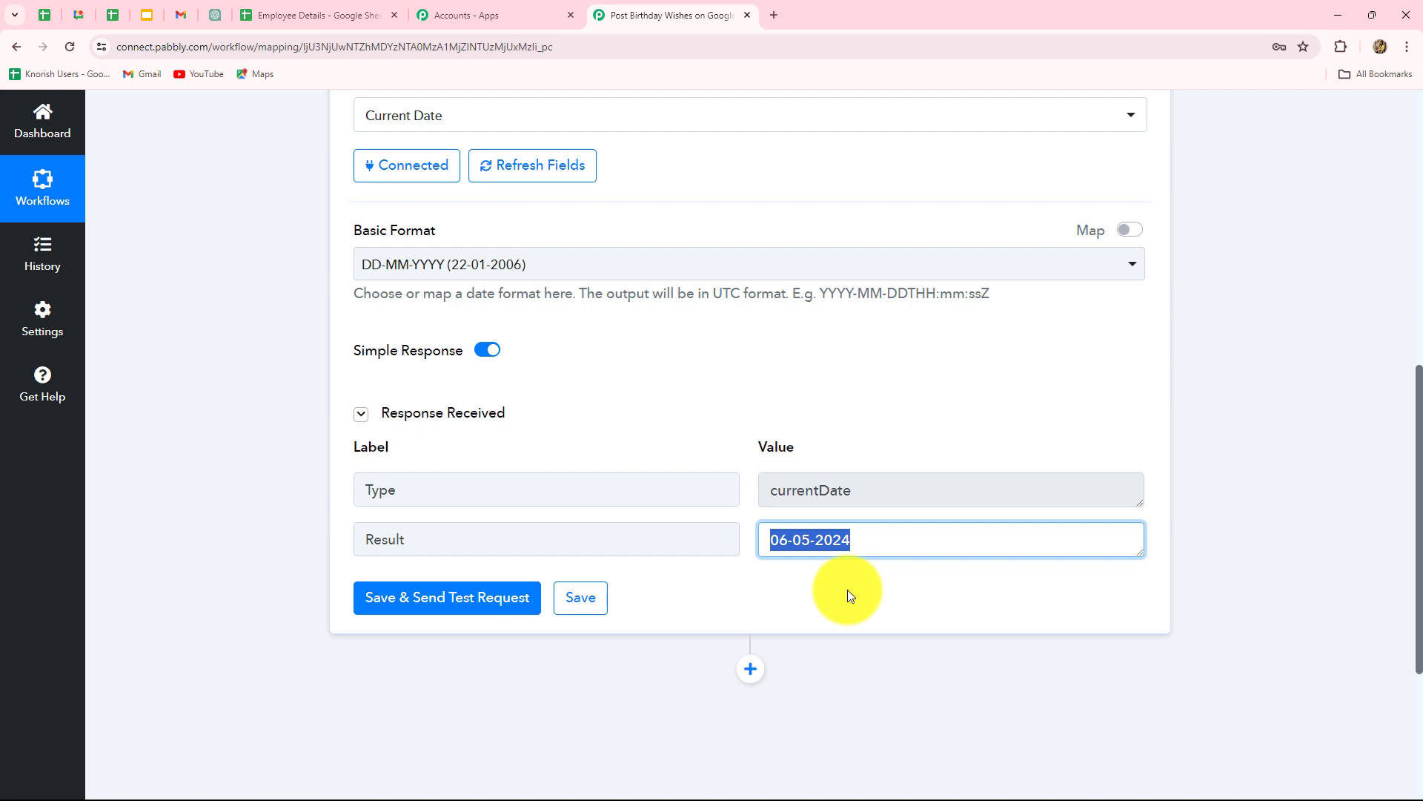
Compare the format of the current date result with the Birth Date and Year columns in the Employee Details sheet
left_click(331, 11)
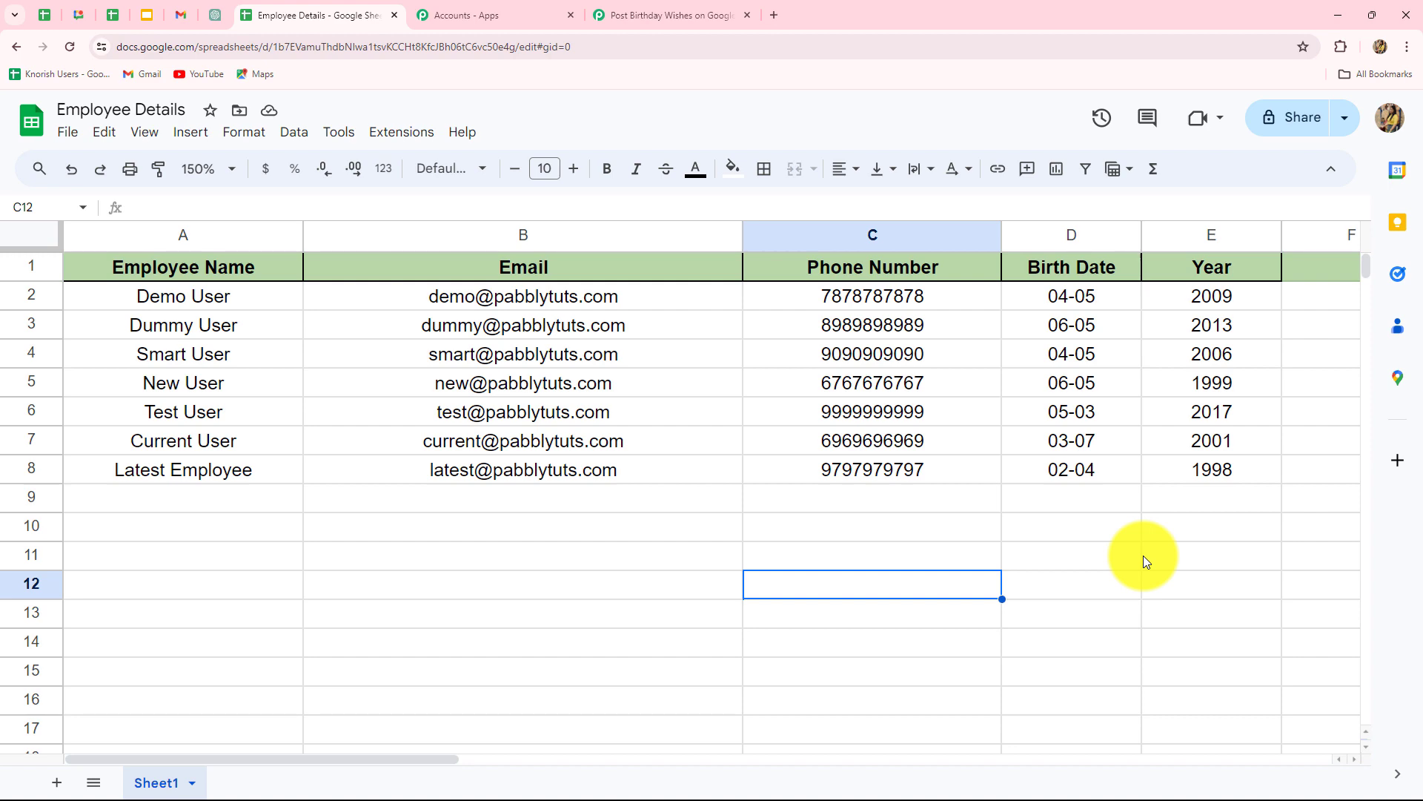
left_click(725, 11)
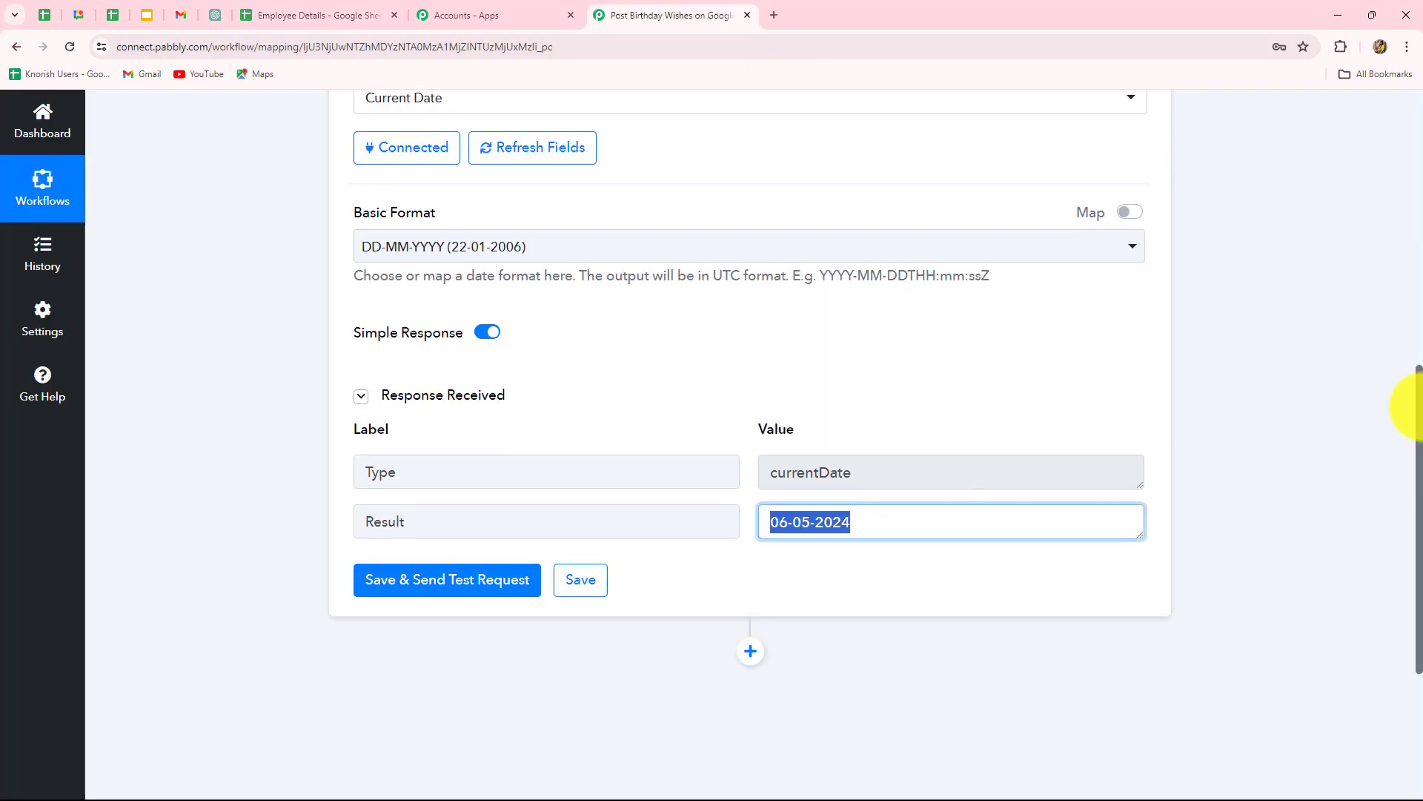
scroll(1413, 407, "down", 4)
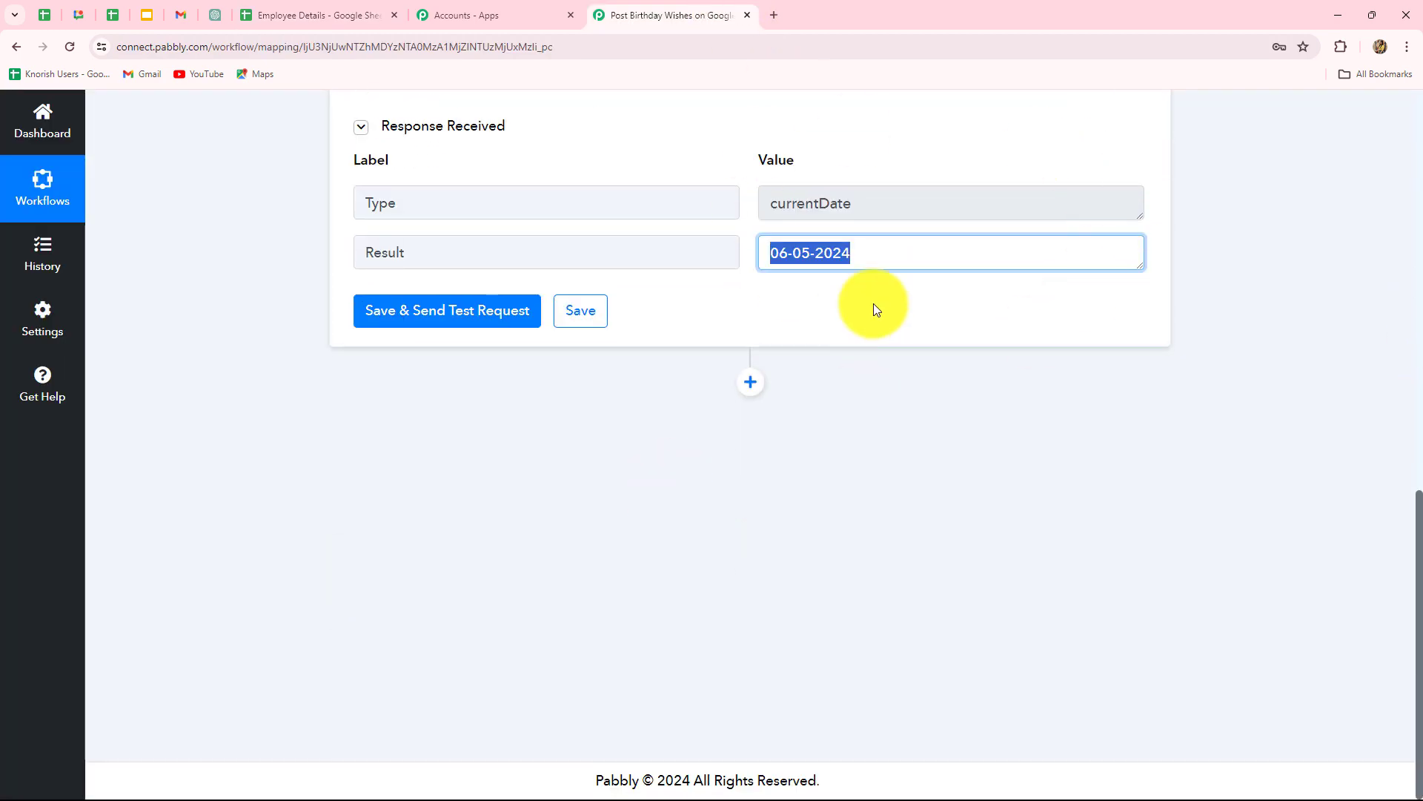
left_click(367, 12)
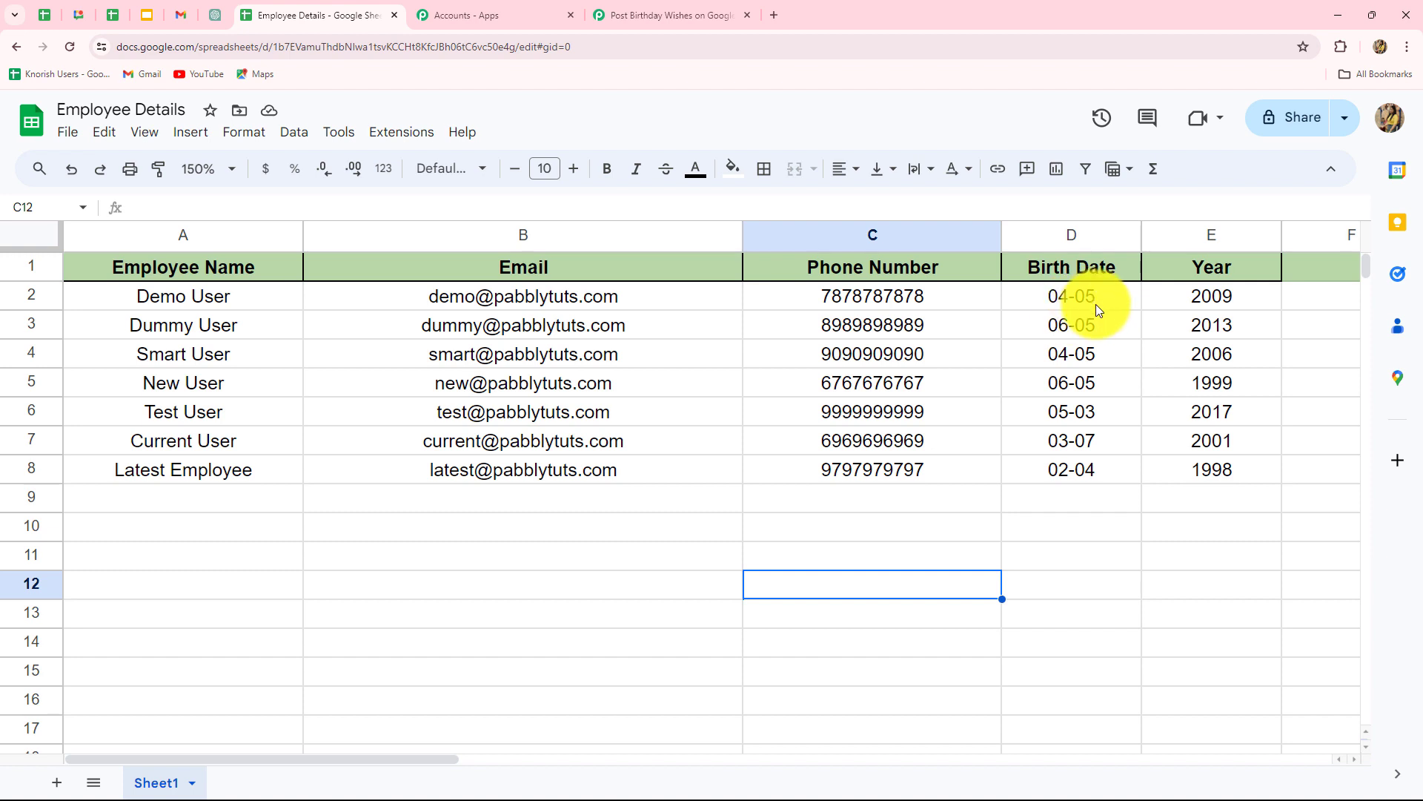
left_click(652, 14)
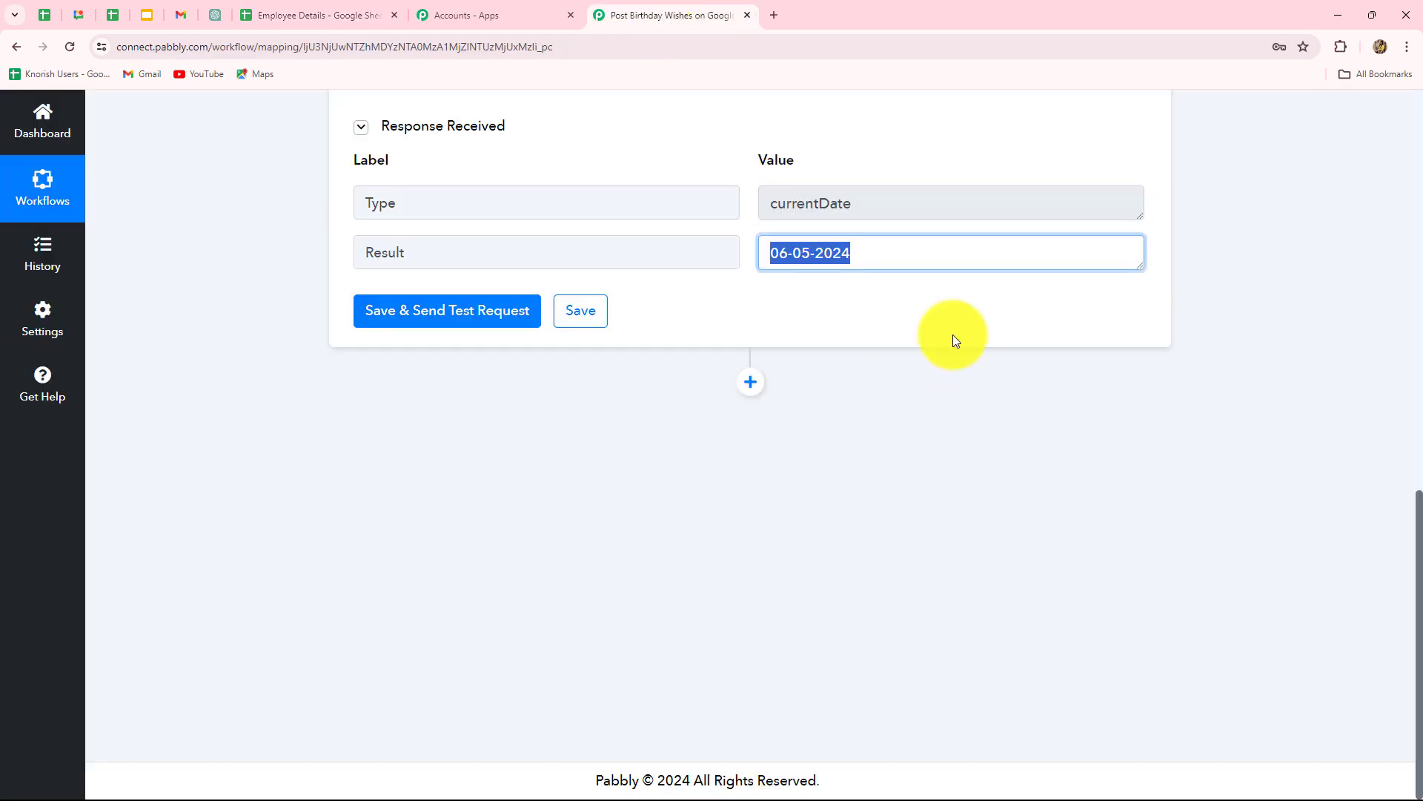
left_click(771, 292)
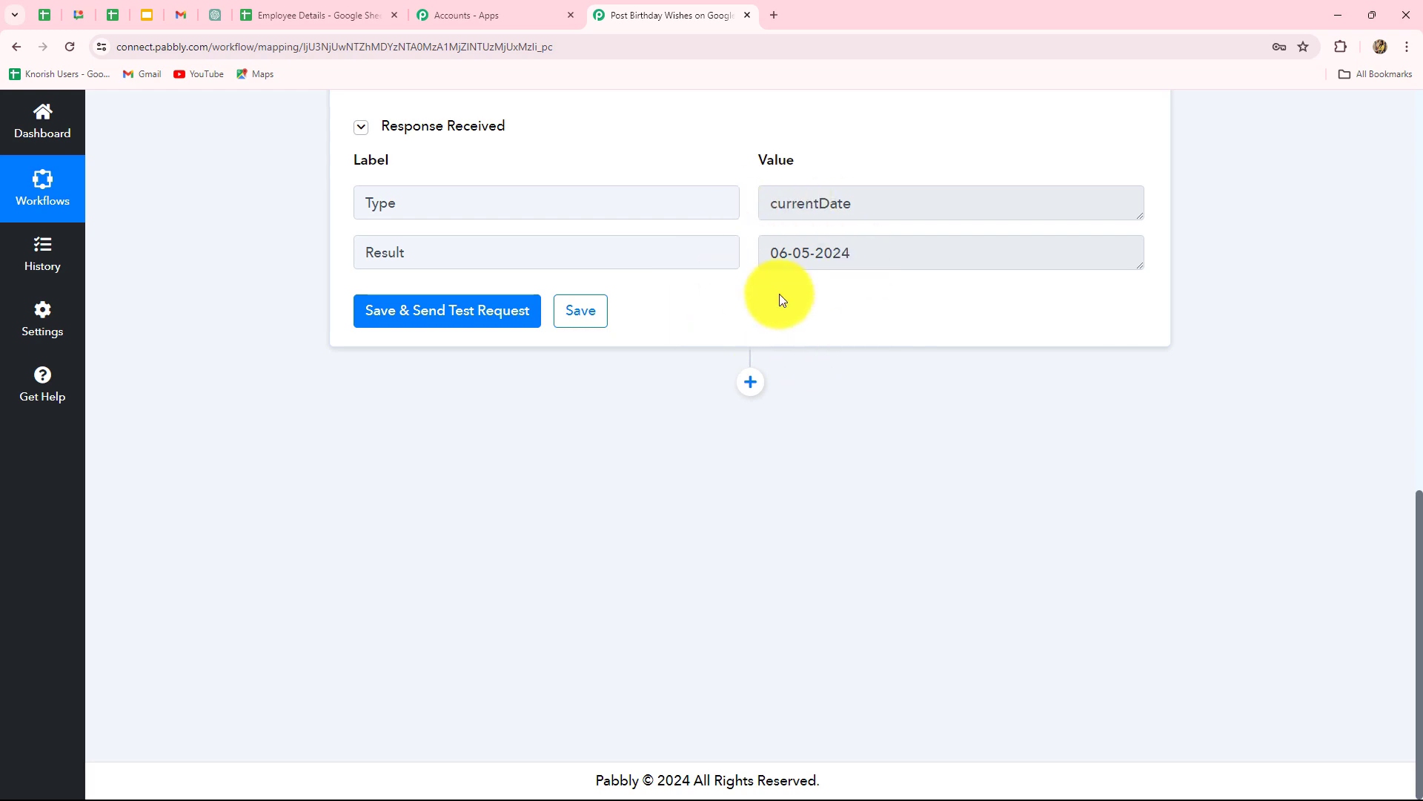
left_click_drag(817, 253, 877, 246)
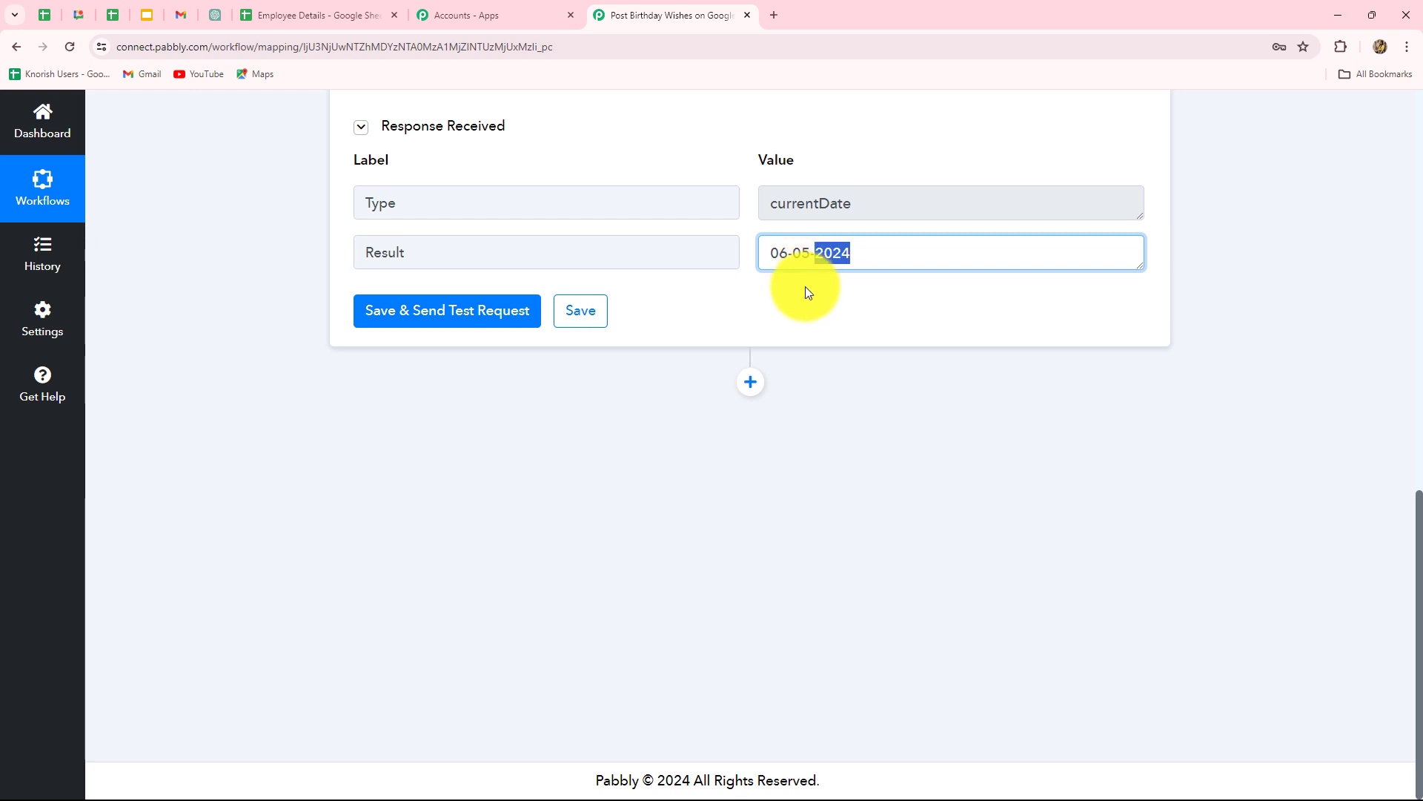
Add a third workflow step using Text Formatter by Pabbly with the Split Text action event, and connect it
left_click(749, 385)
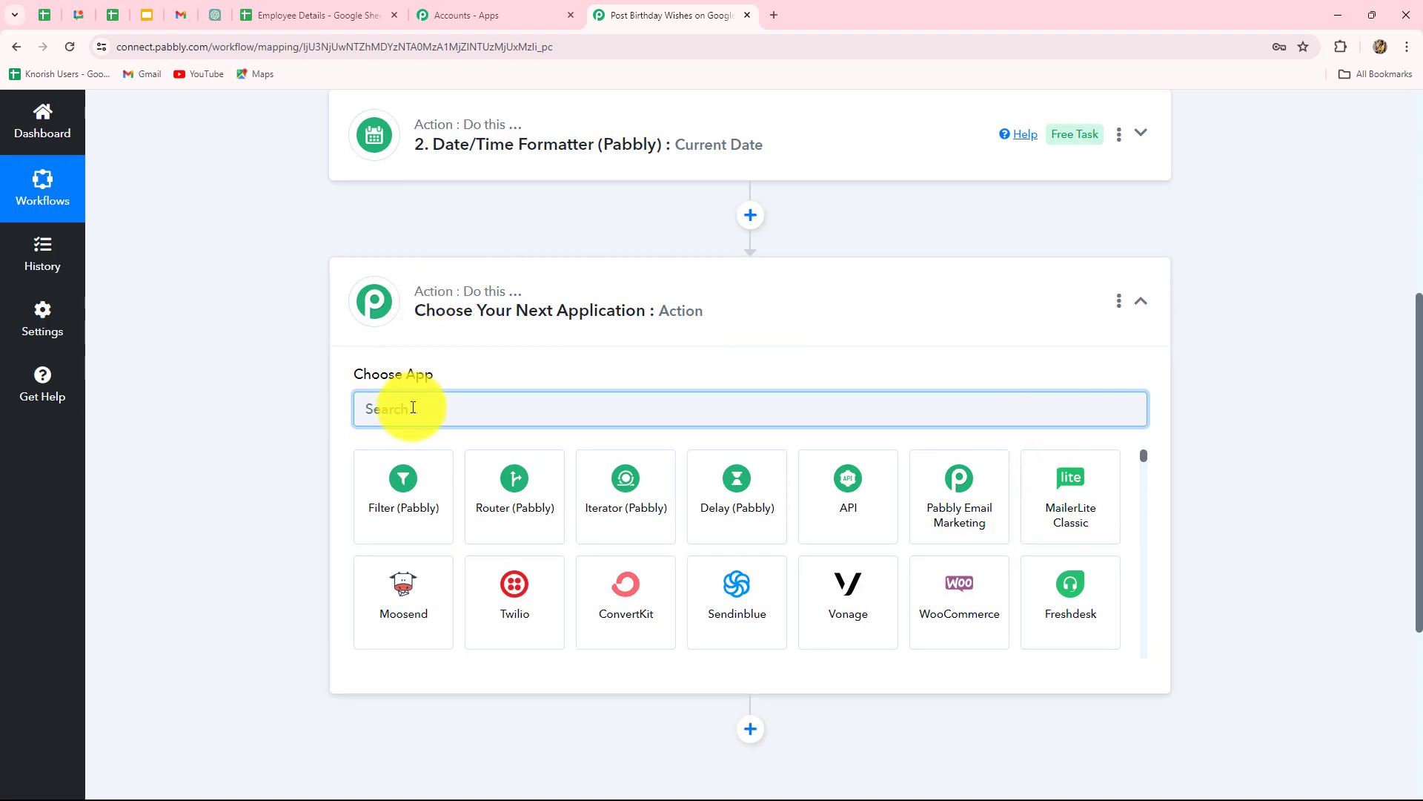
type("tex")
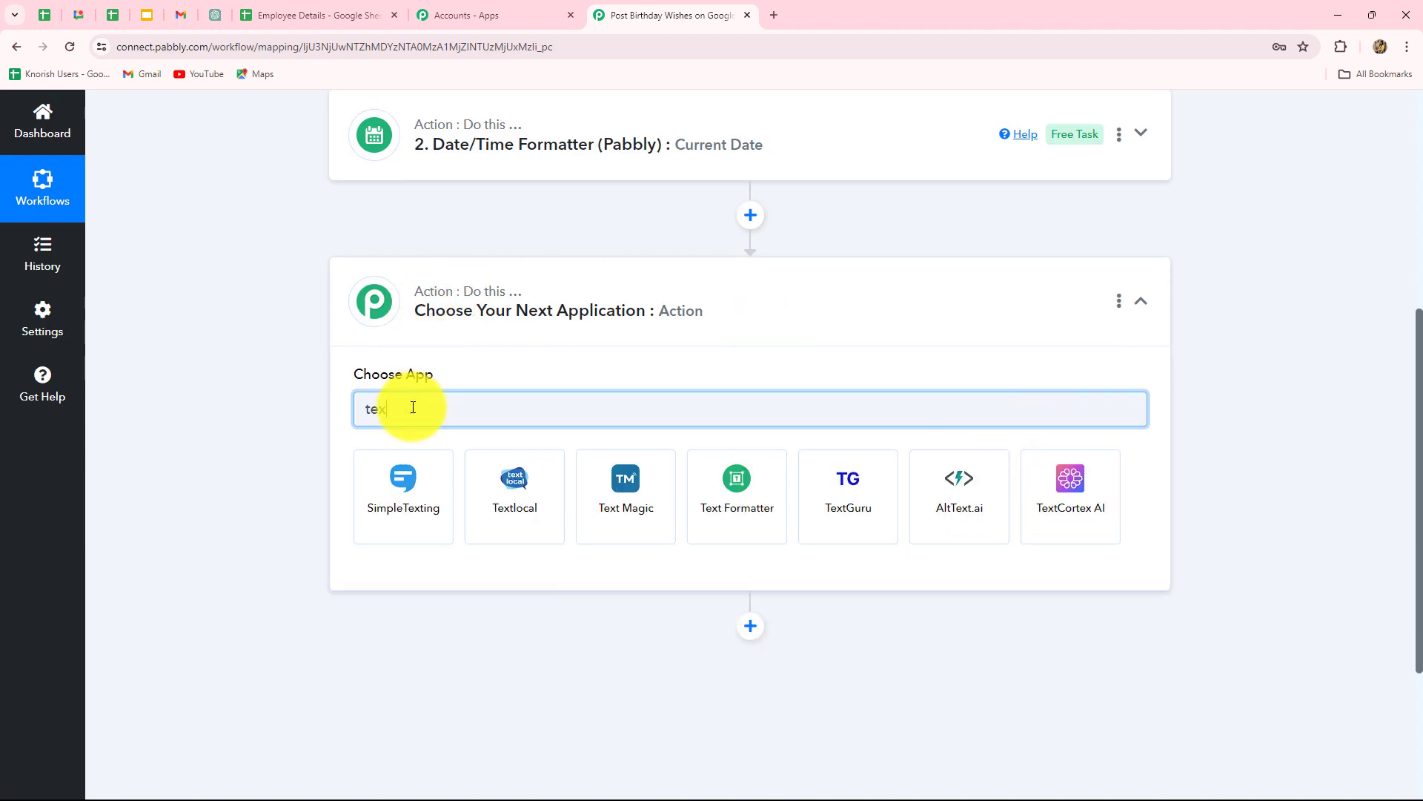
left_click(726, 483)
left_click(368, 489)
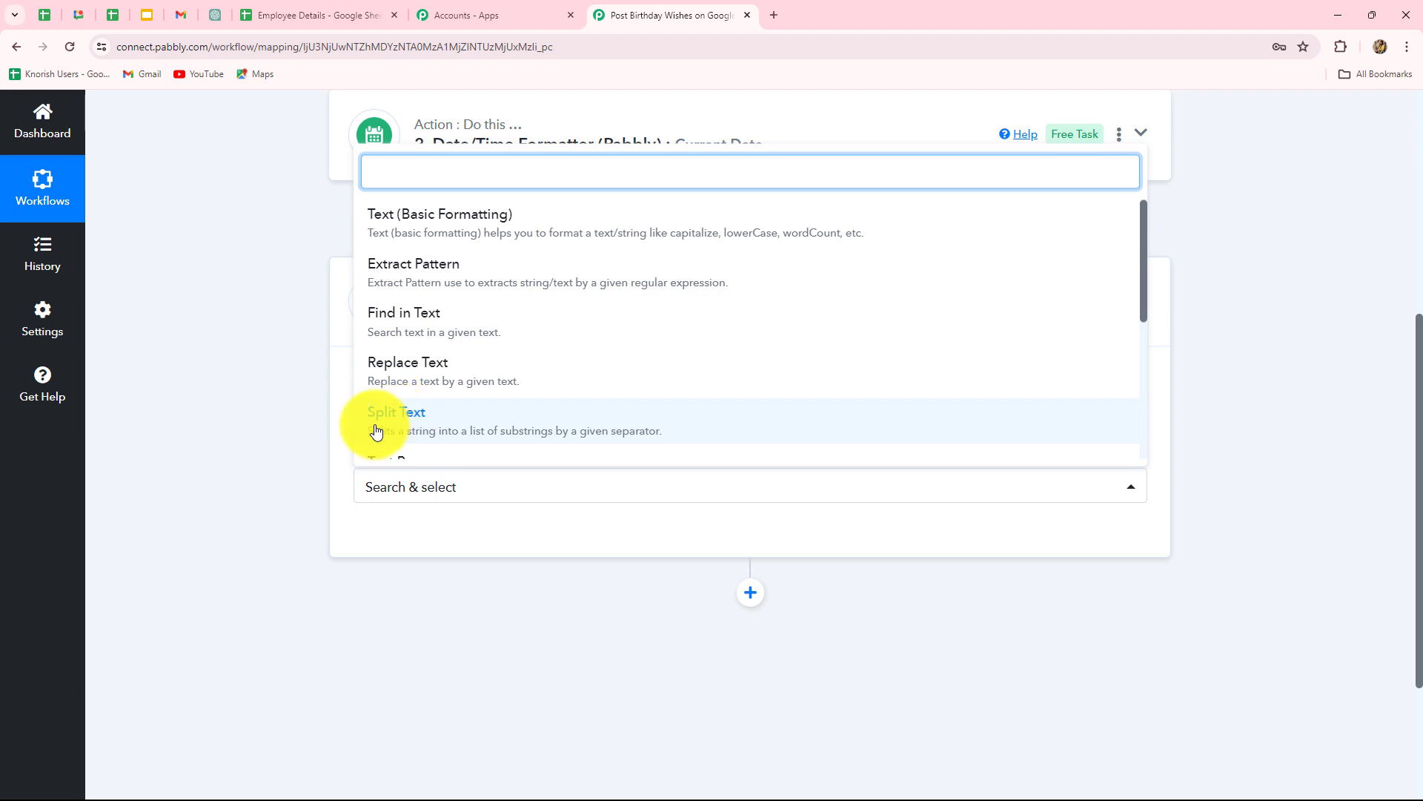
left_click(407, 422)
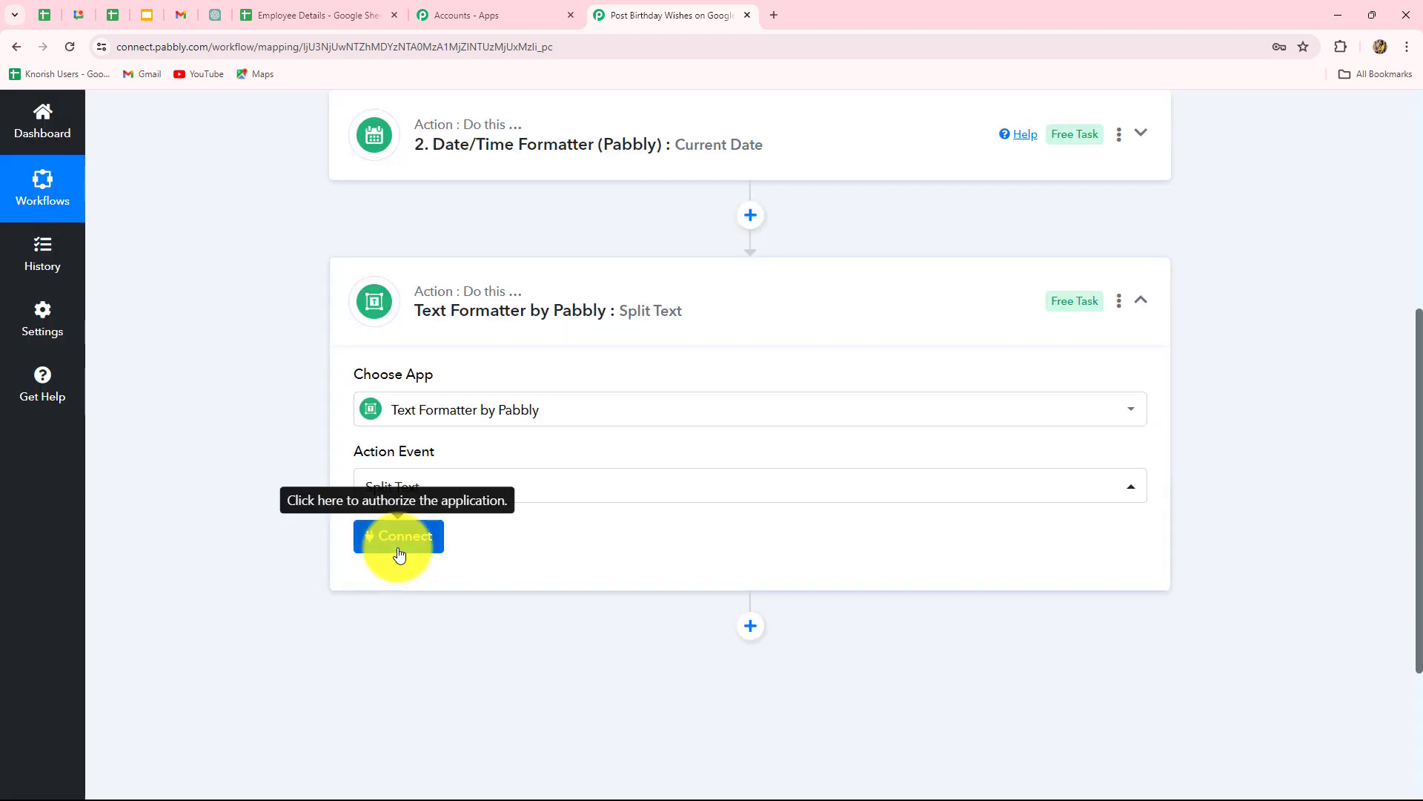
left_click(394, 553)
Map the Current Date step's Result as the text to split
scroll(1084, 475, "down", 4)
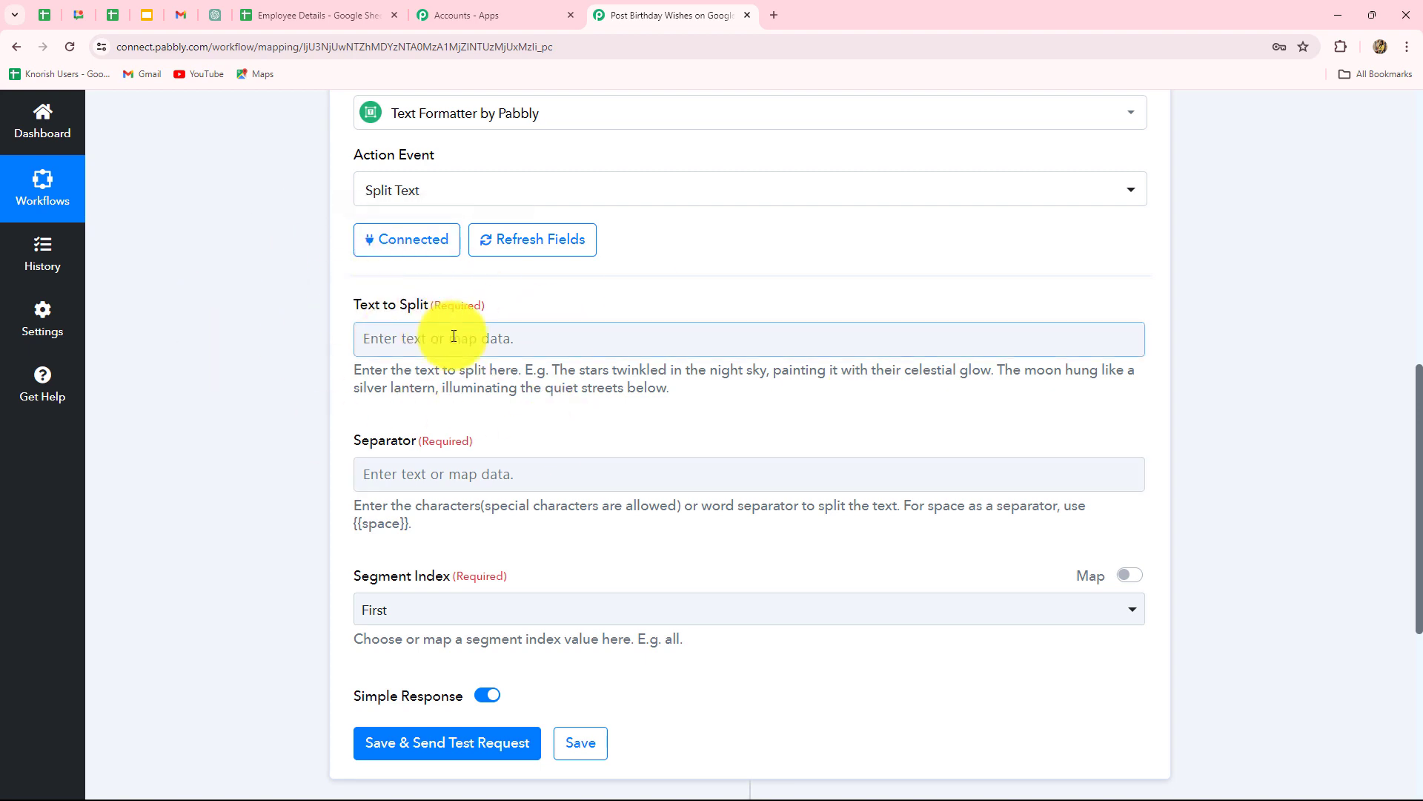
scroll(454, 336, "down", 1)
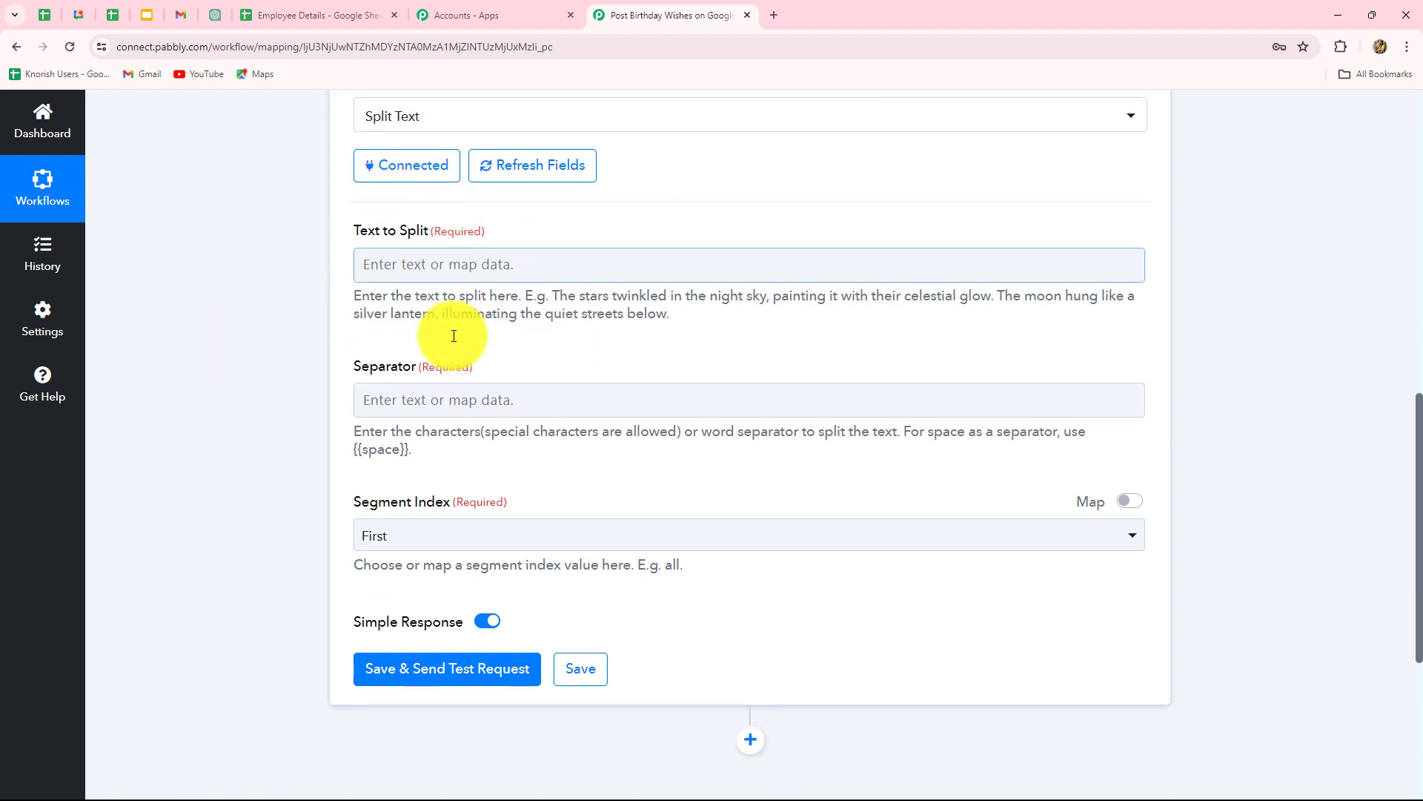
left_click(471, 275)
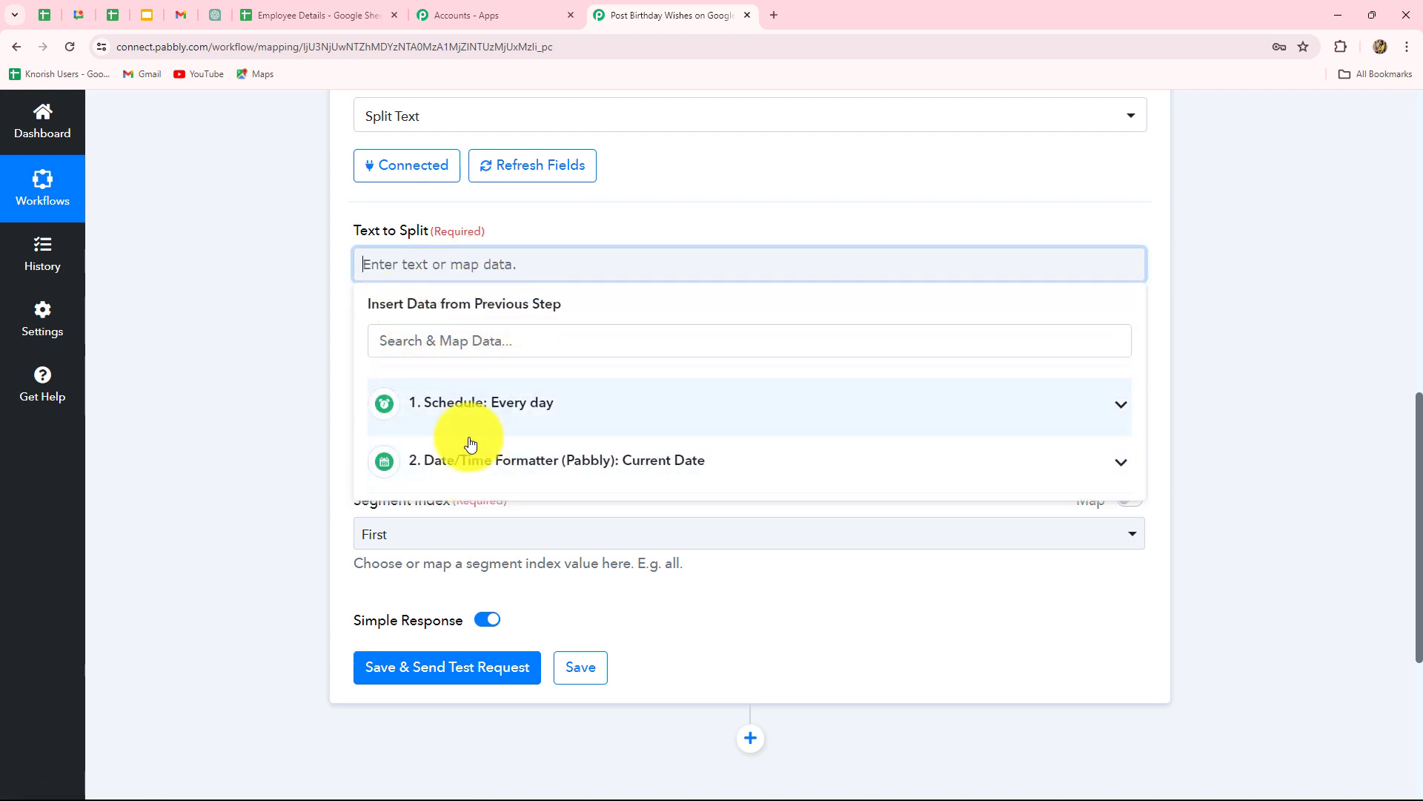
left_click(538, 465)
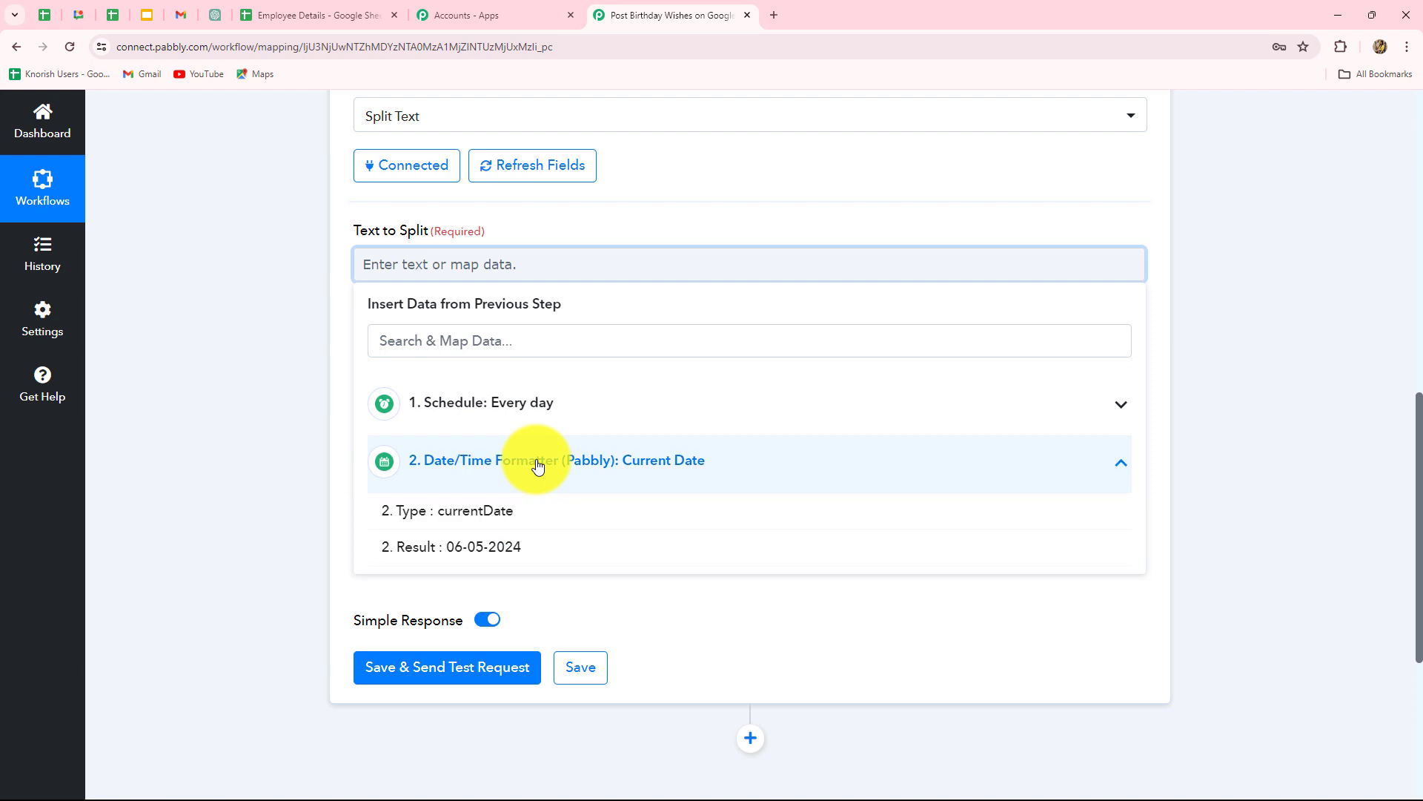
left_click(514, 553)
left_click(1384, 433)
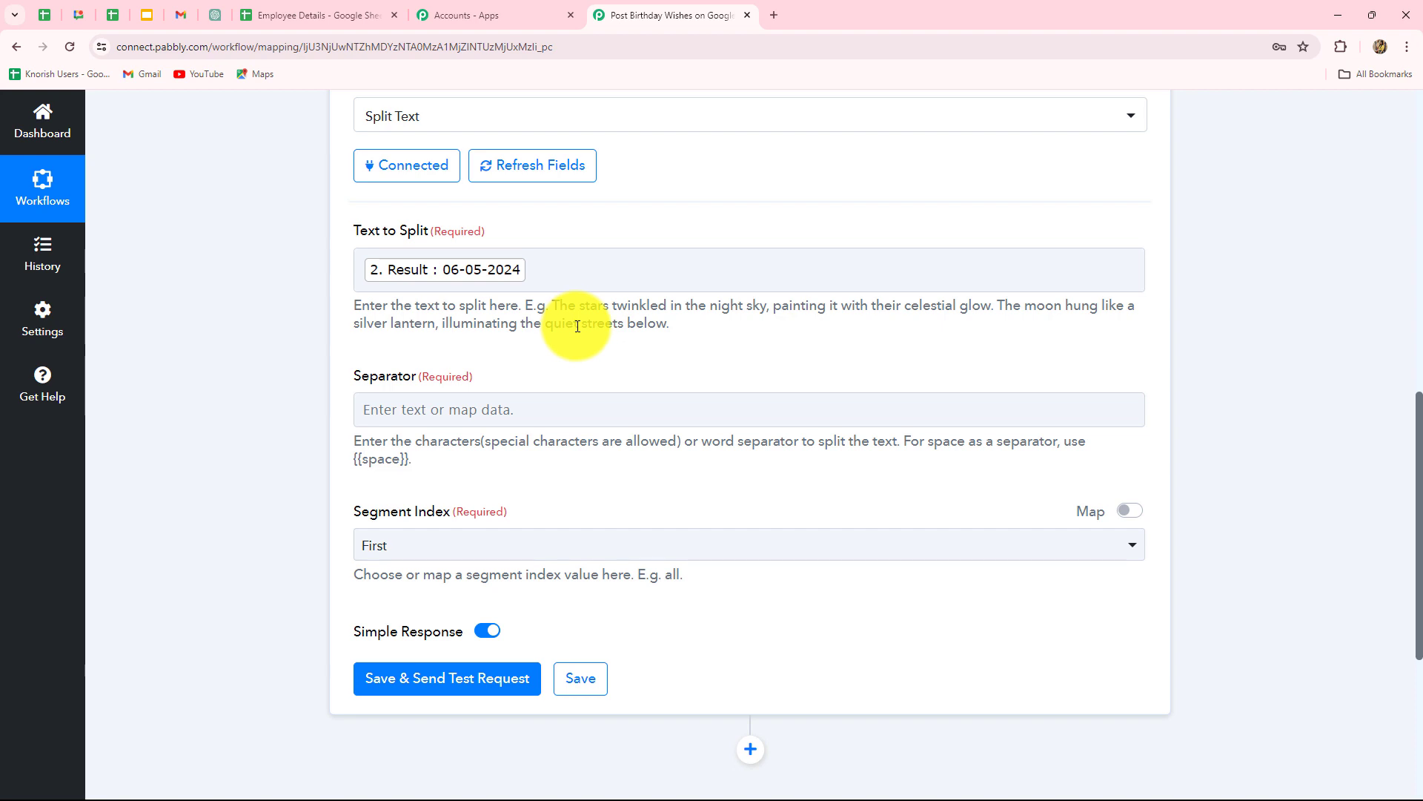
left_click(734, 273)
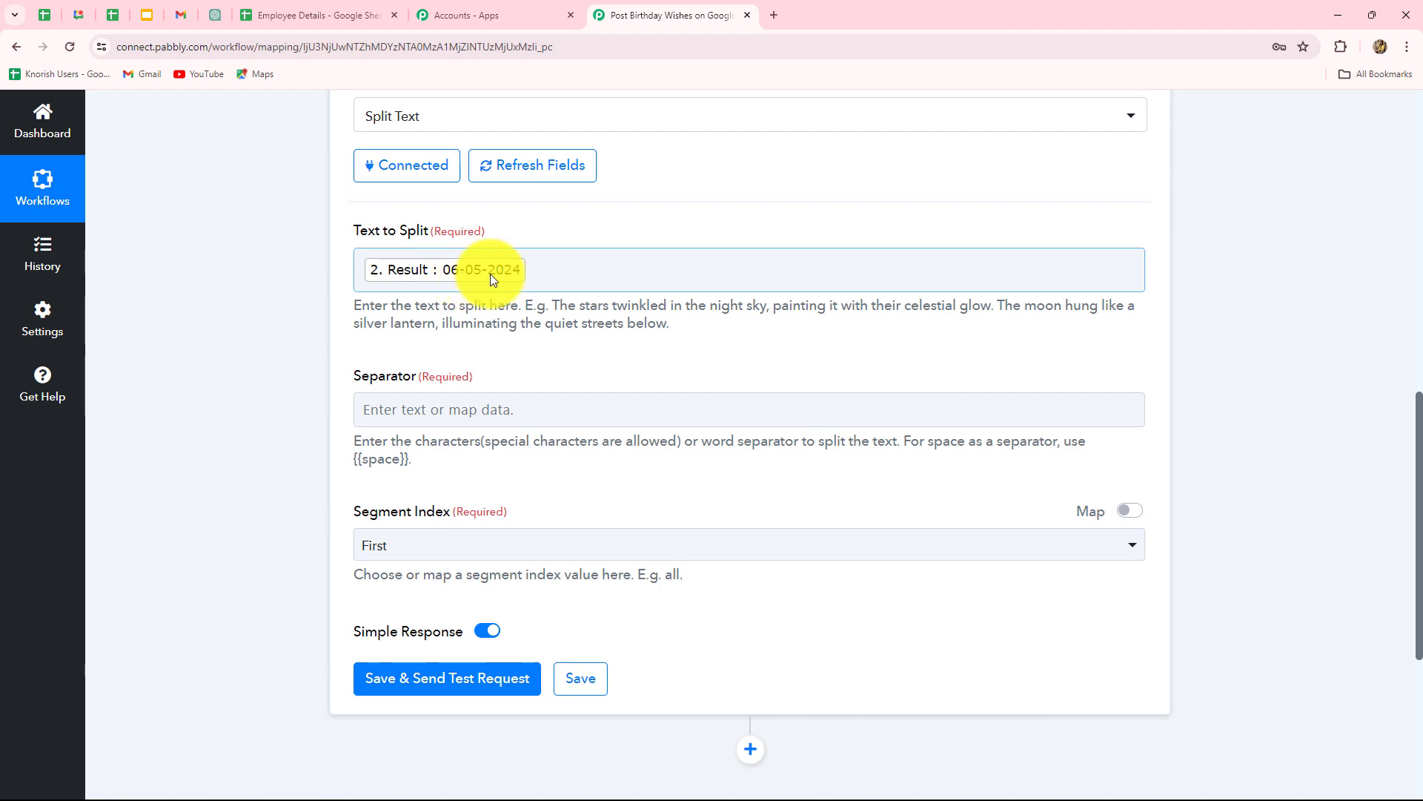
Set the split separator to "-" and the segment index to All
left_click(411, 412)
type("-")
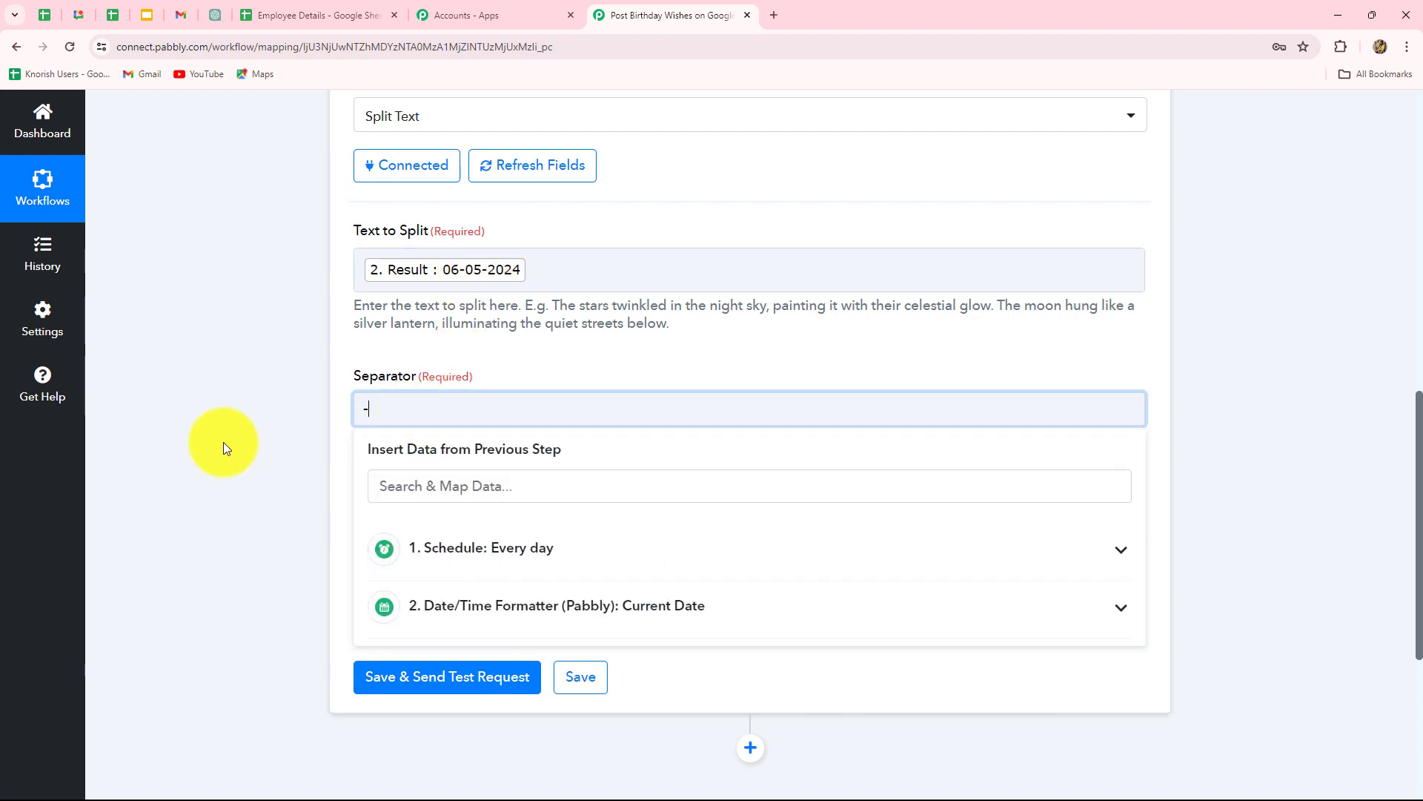
left_click(224, 442)
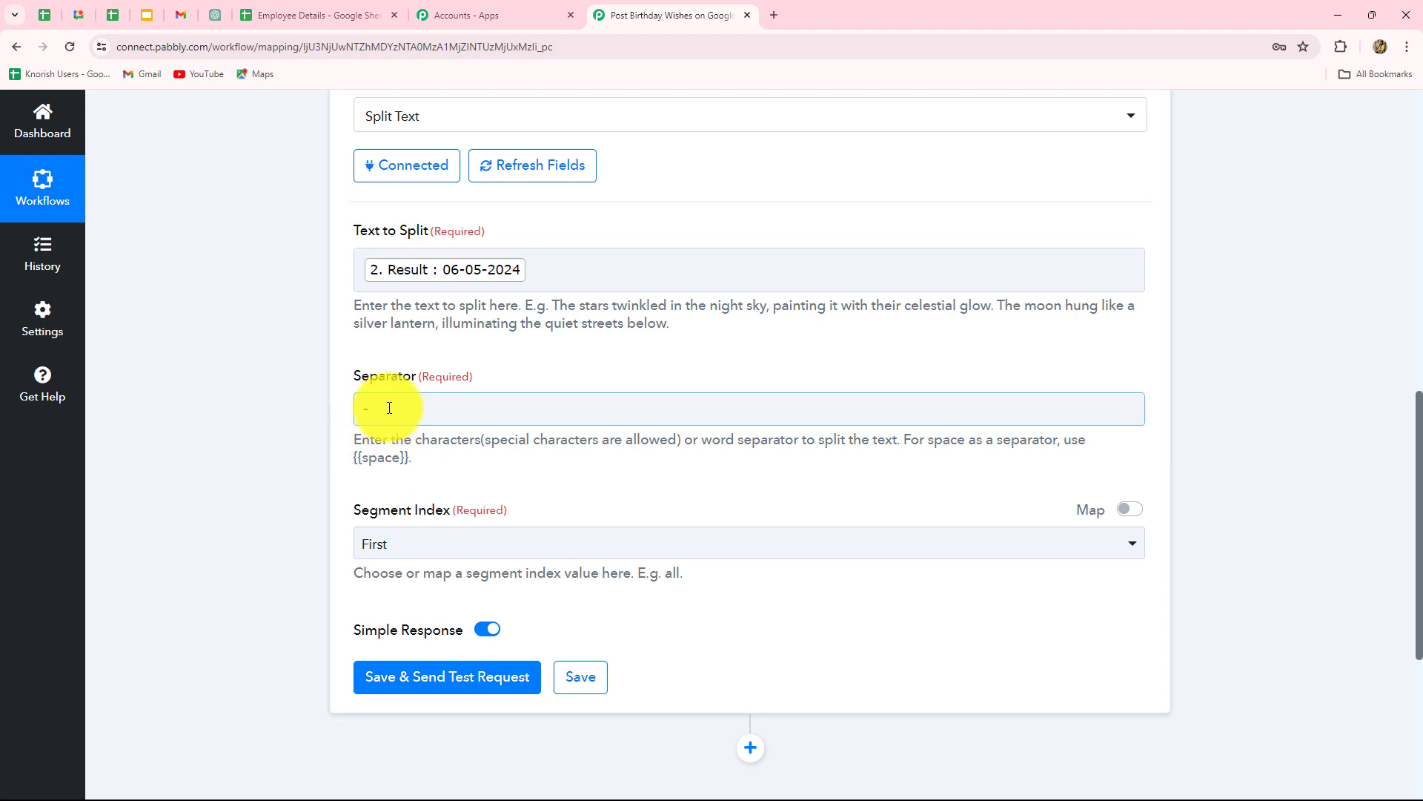
scroll(394, 331, "down", 2)
scroll(393, 328, "up", 2)
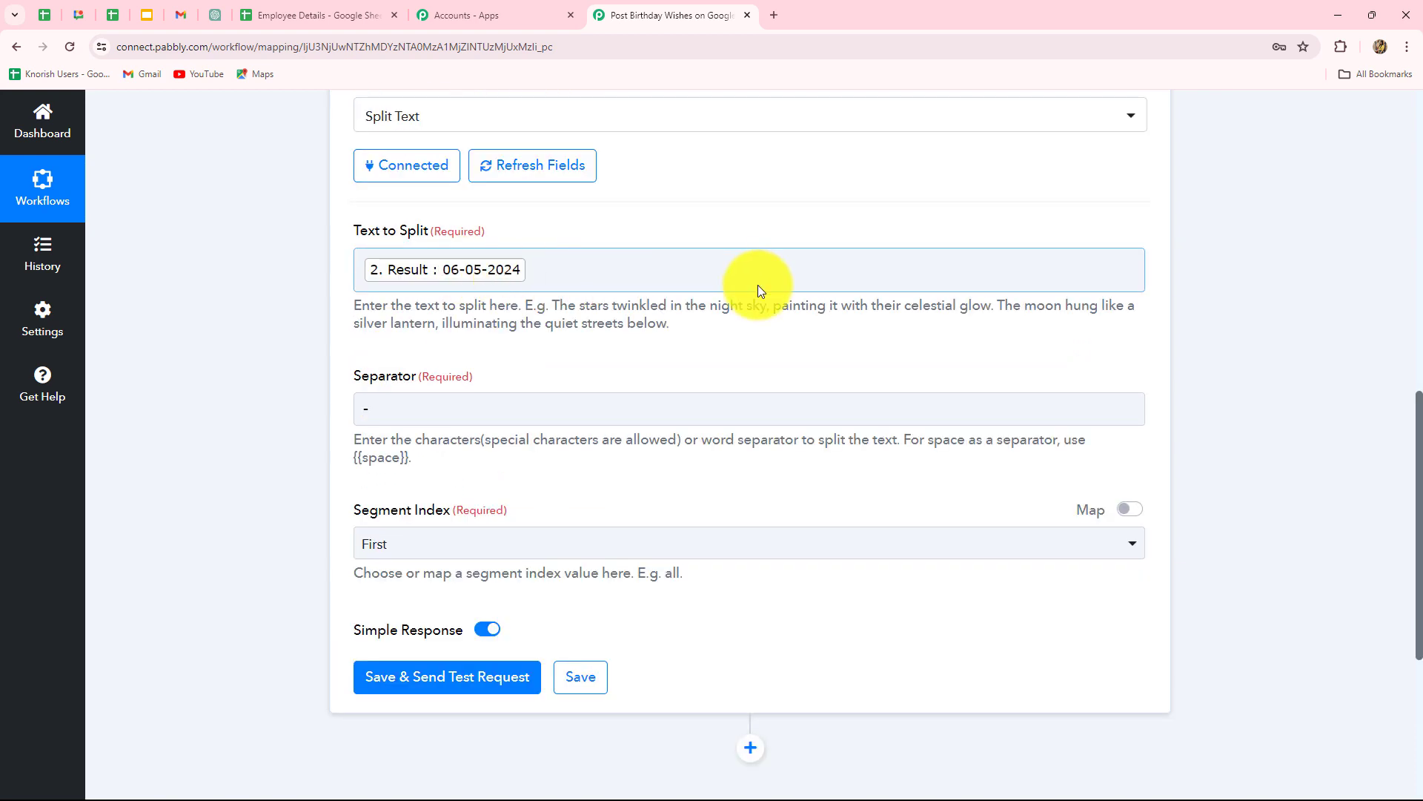
scroll(427, 482, "down", 2)
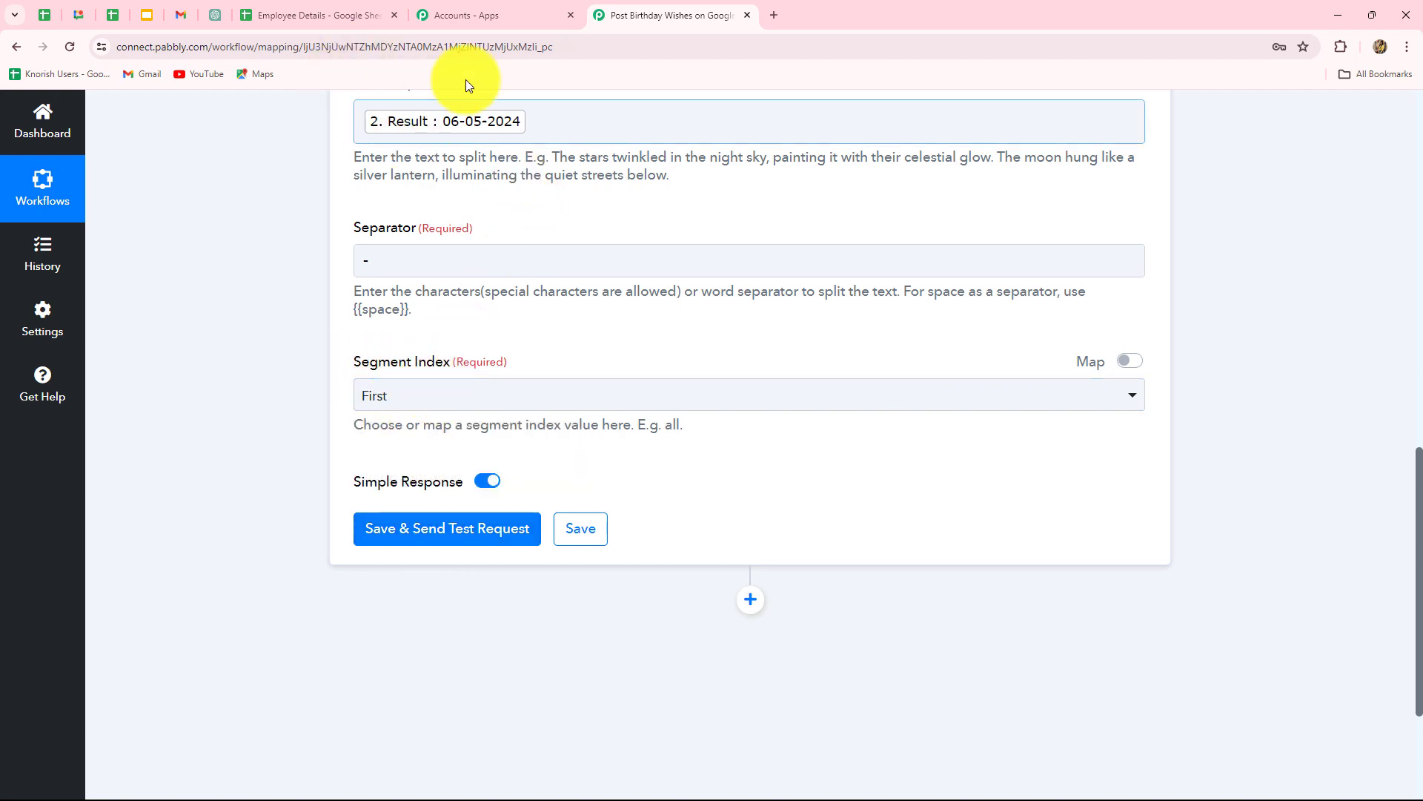
left_click(407, 395)
left_click(407, 625)
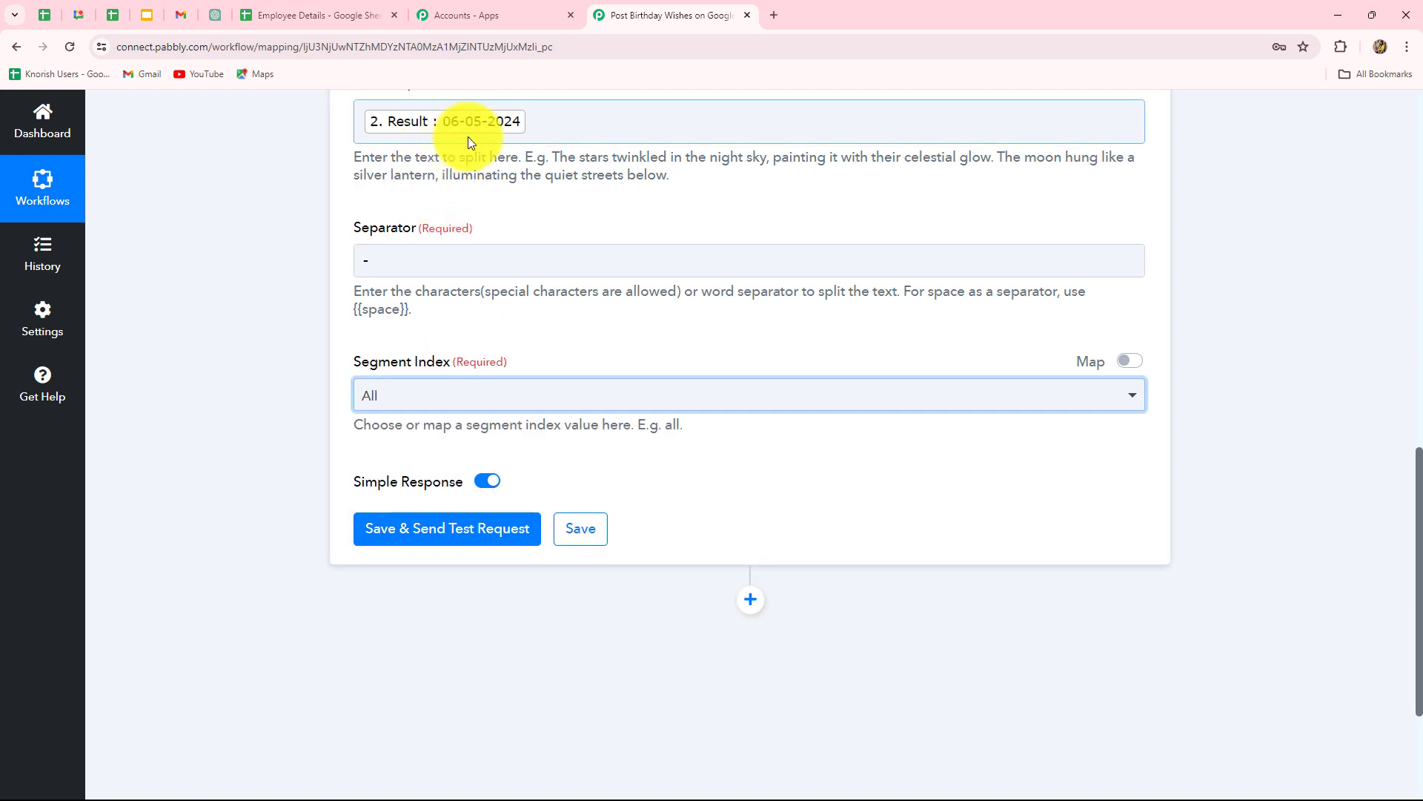
Save the Split Text step with a test request and review the separated date parts
left_click(423, 535)
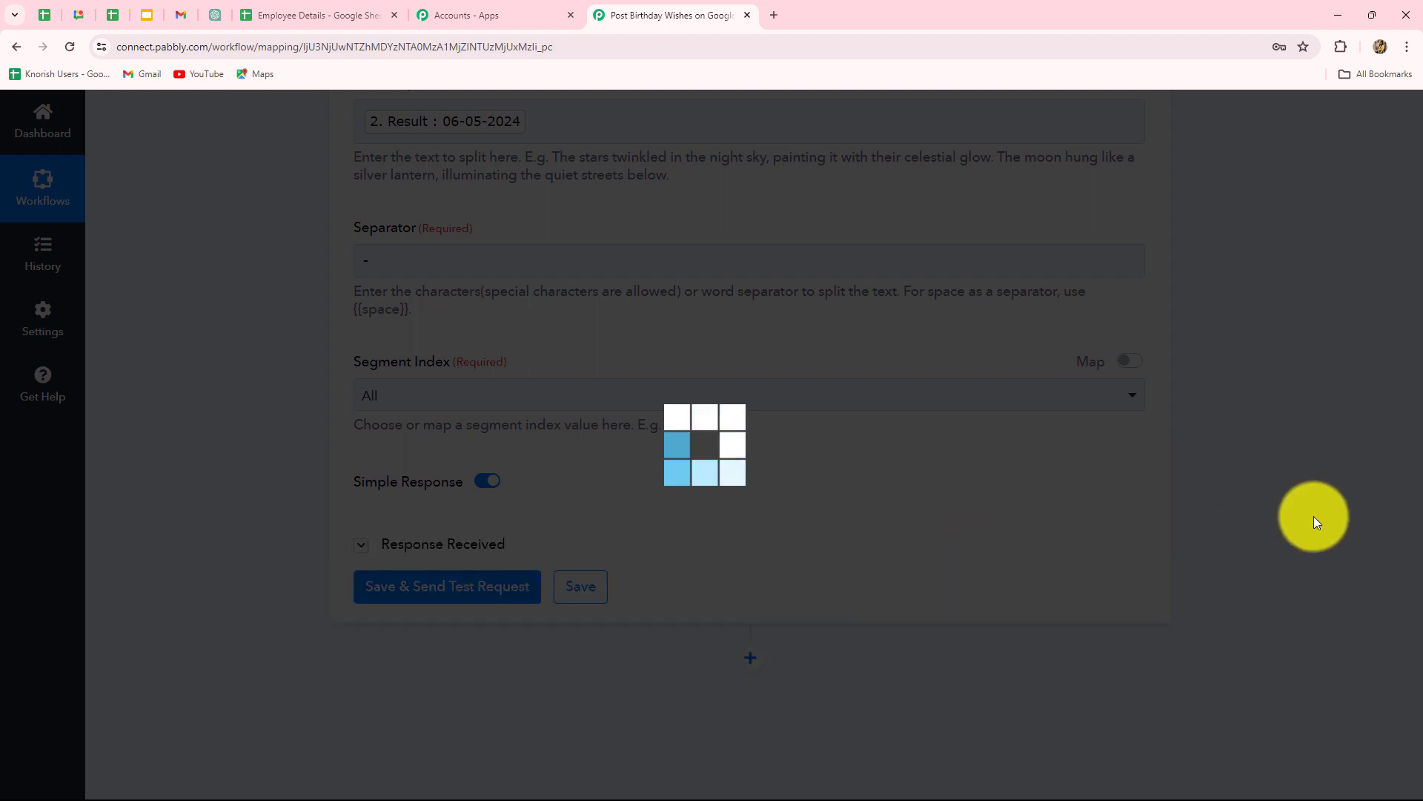
scroll(1278, 554, "down", 4)
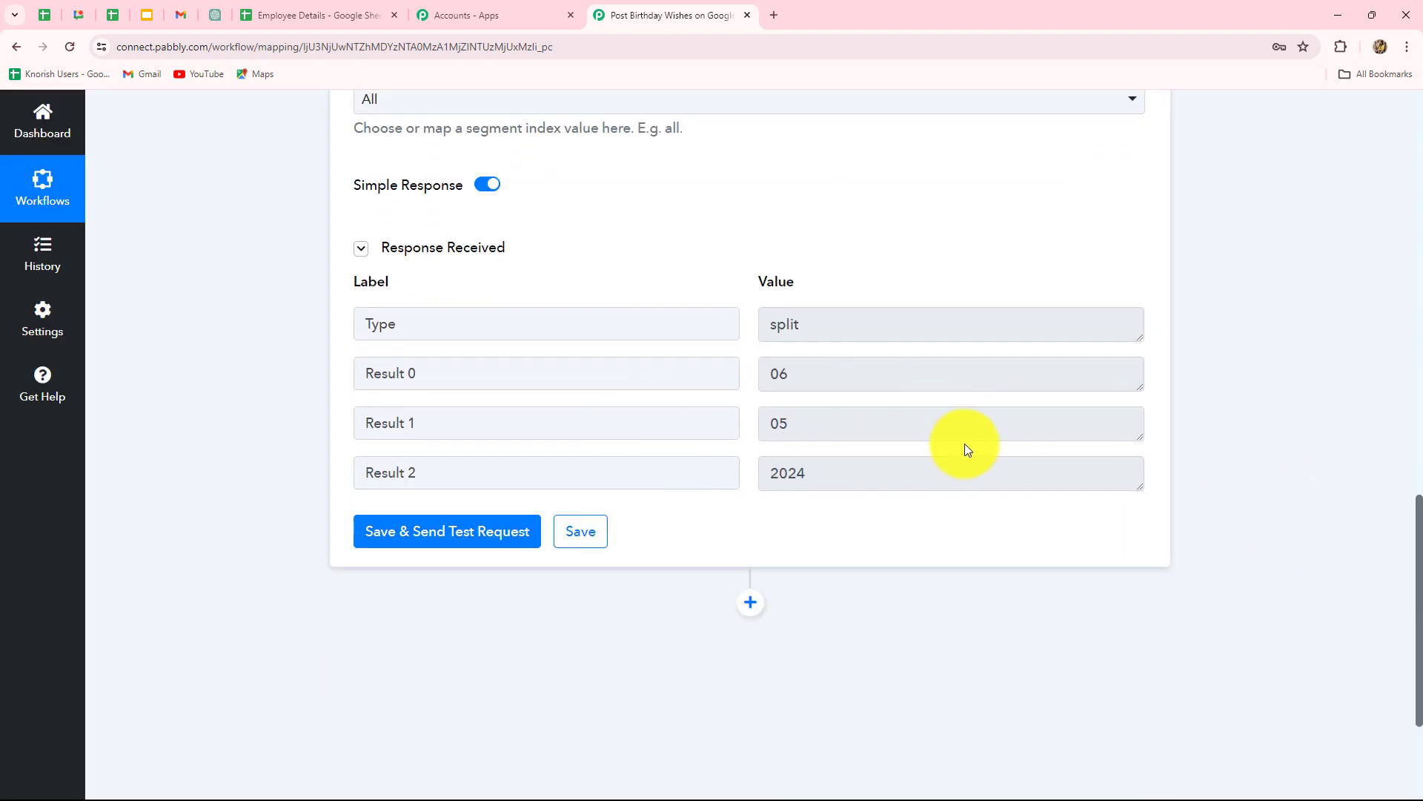
left_click_drag(820, 371, 751, 443)
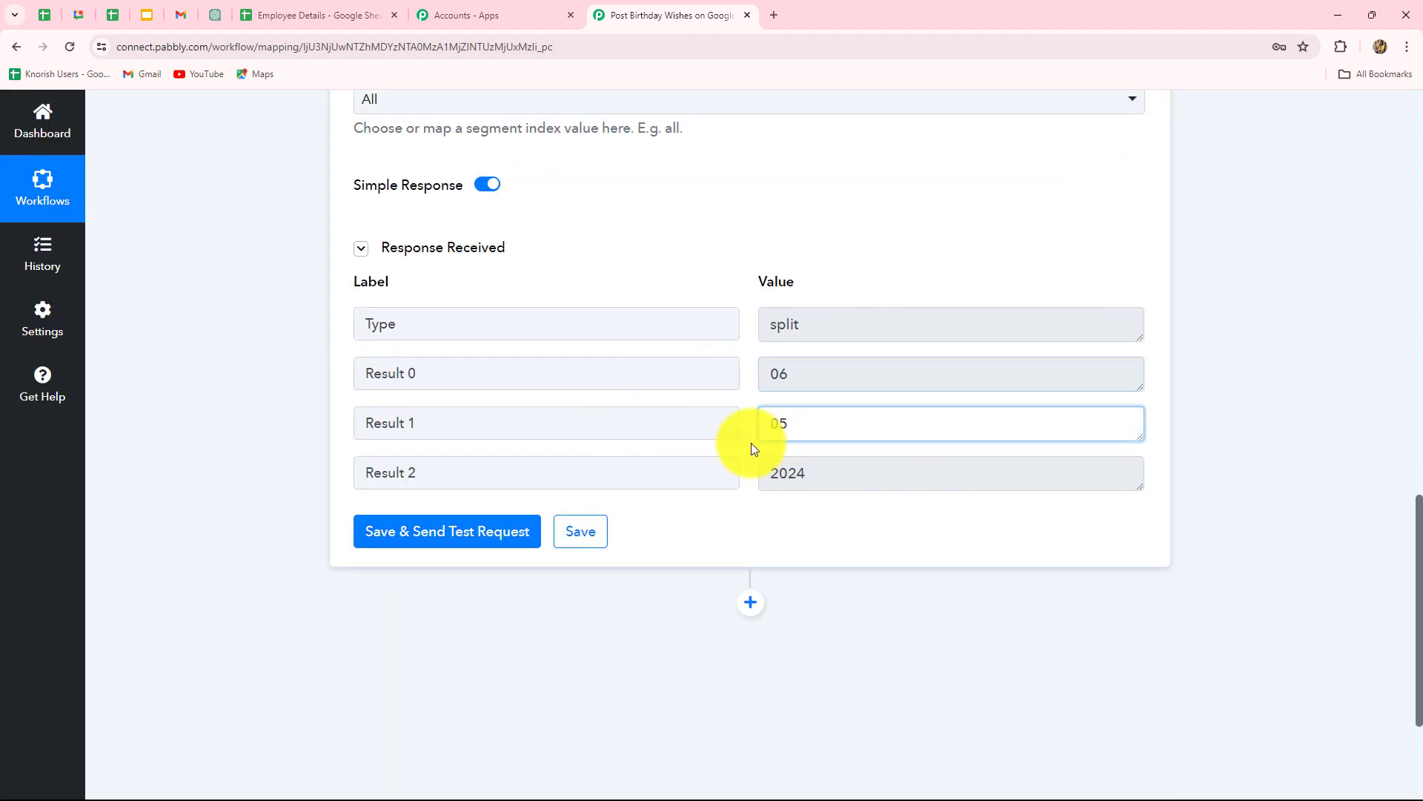
left_click_drag(835, 473, 730, 507)
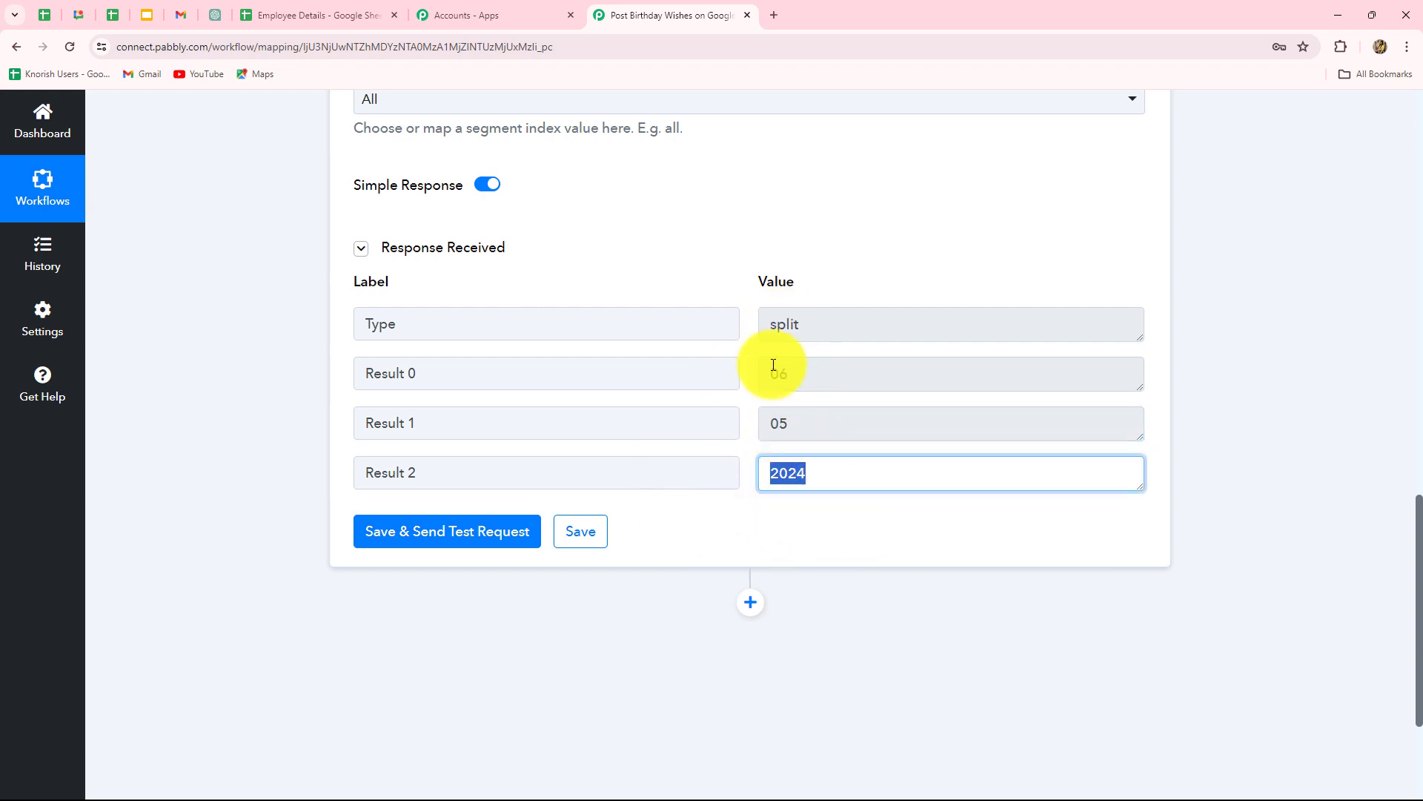
scroll(822, 642, "down", 3)
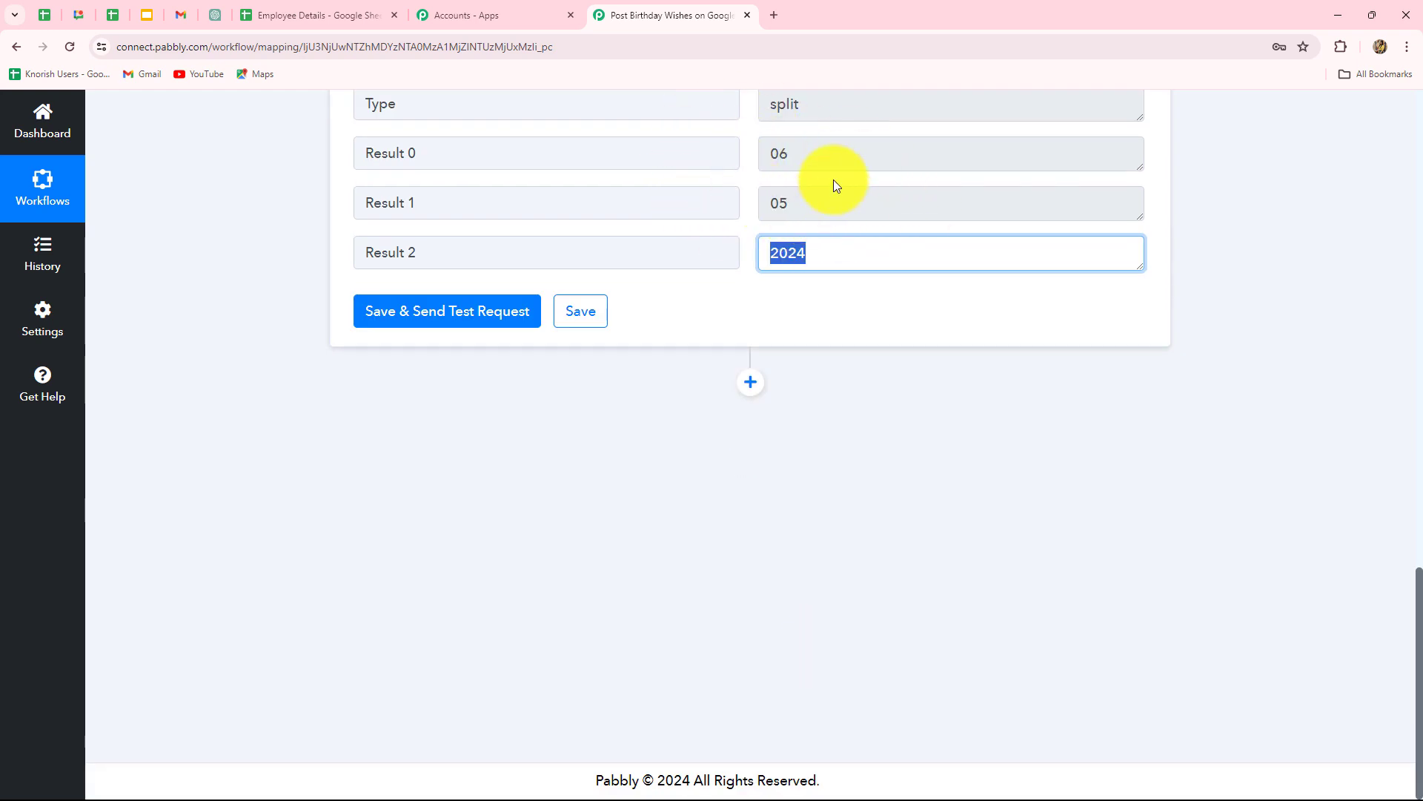
Compare the Birth Date and Year columns in the Employee Details sheet with the Split Text results
left_click(335, 13)
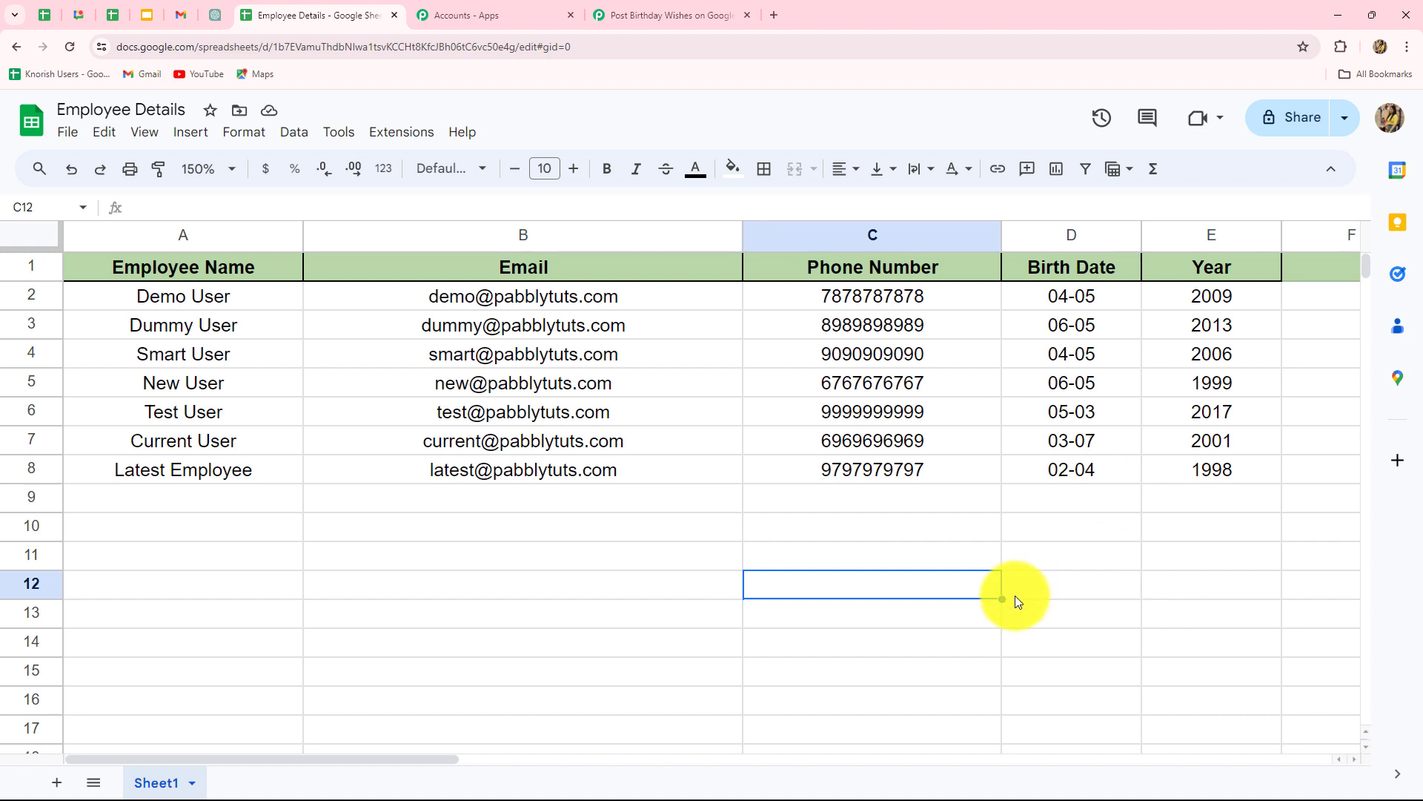
left_click(638, 11)
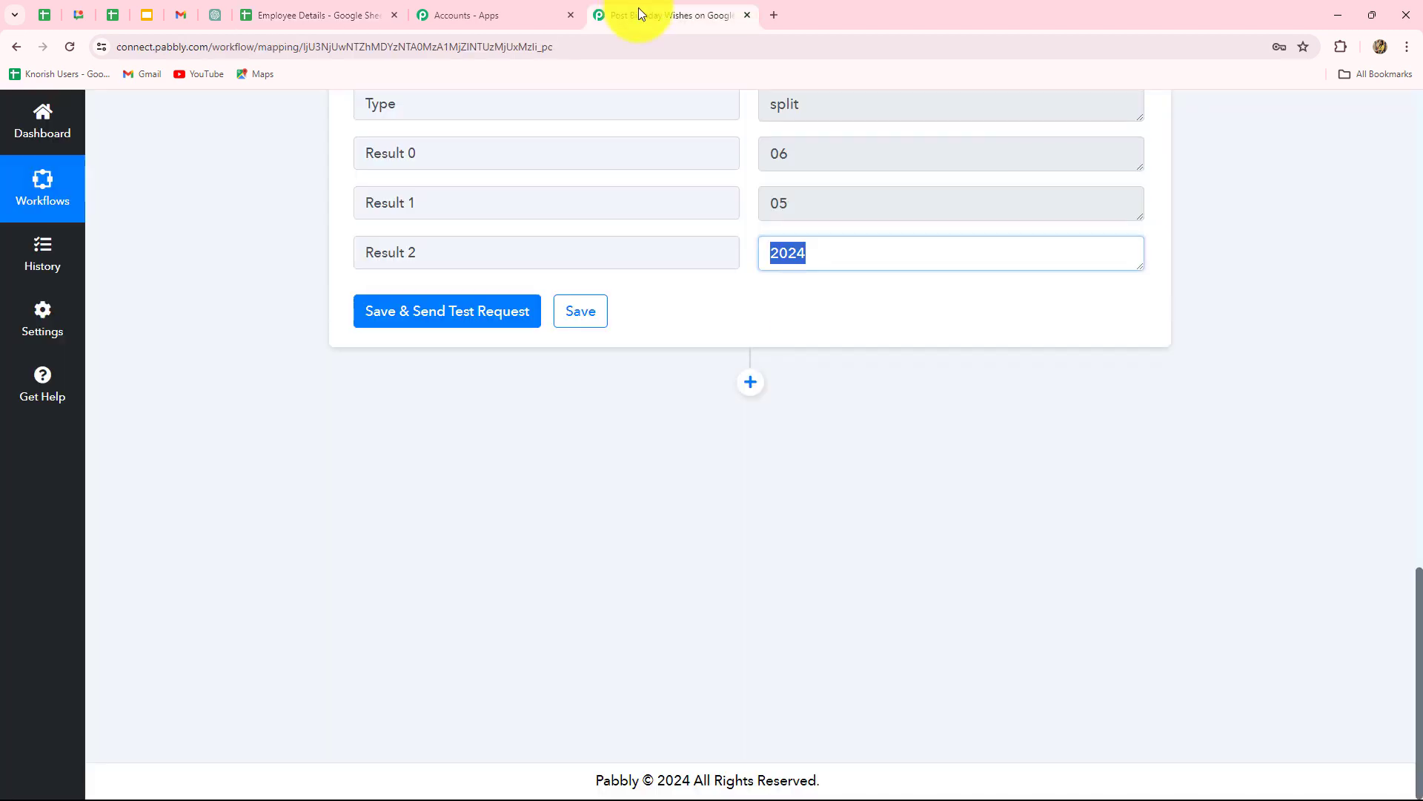
left_click(319, 14)
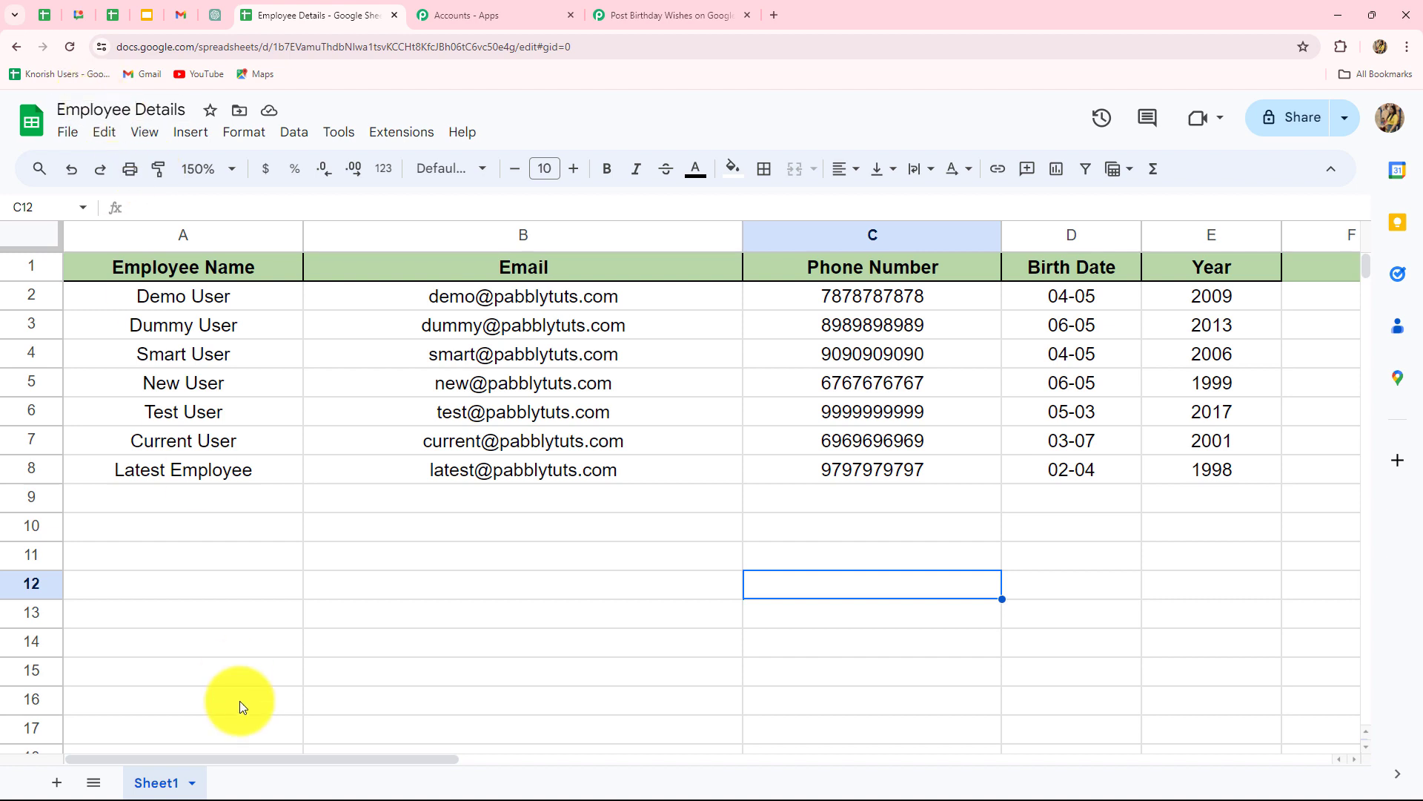
left_click(689, 15)
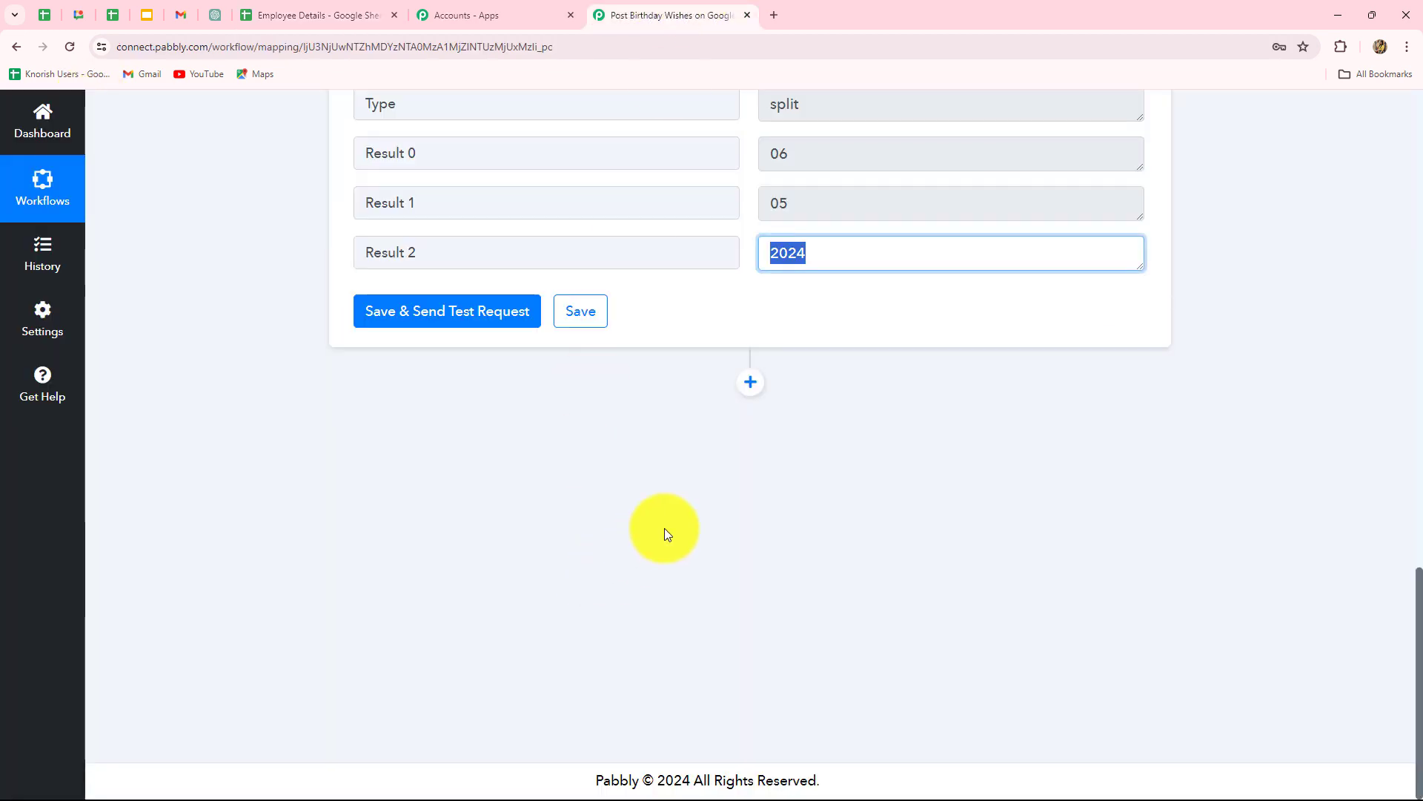
Add a fourth workflow step using Google Sheets with the Lookup Spreadsheet Rows V1 action event
left_click(750, 384)
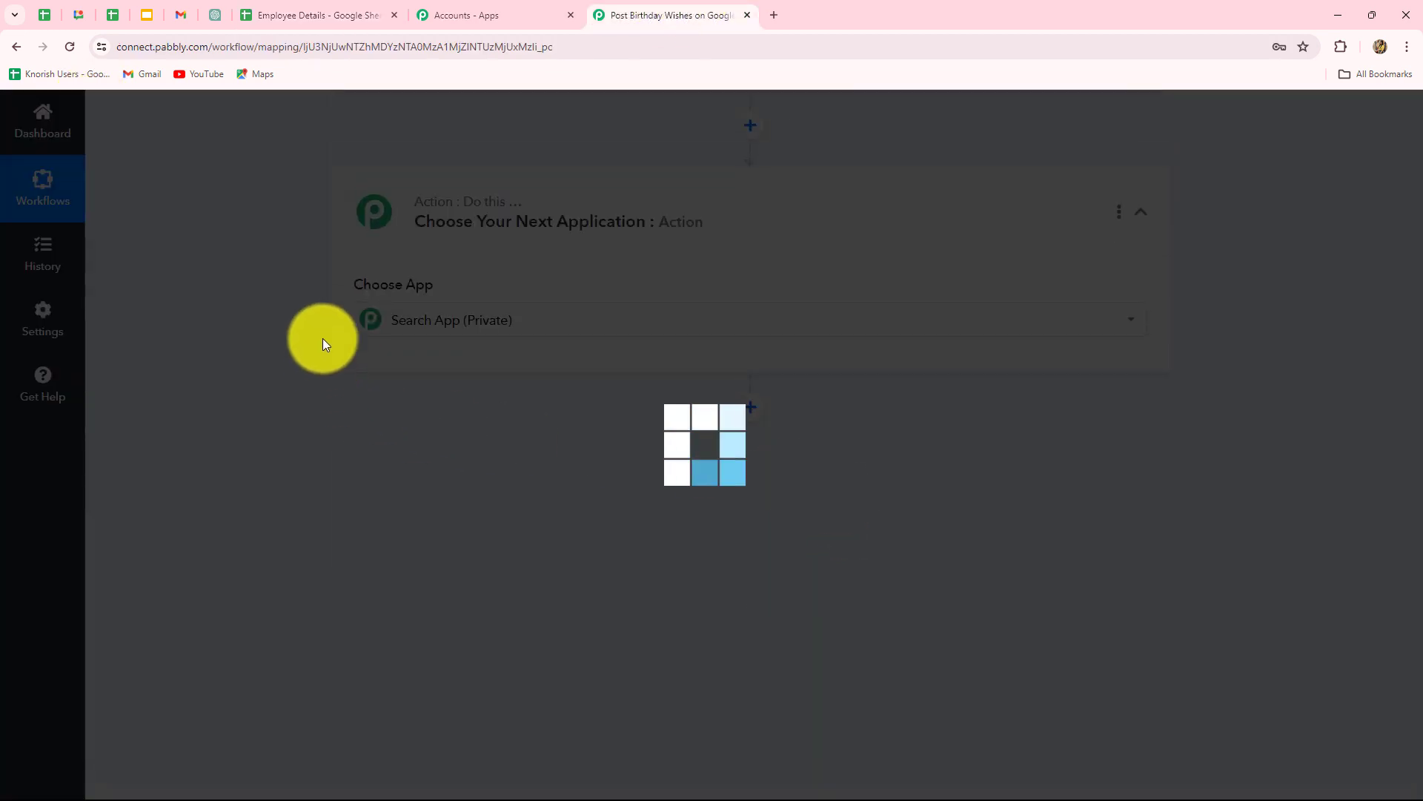
key("Caps_Lock")
type("Goo")
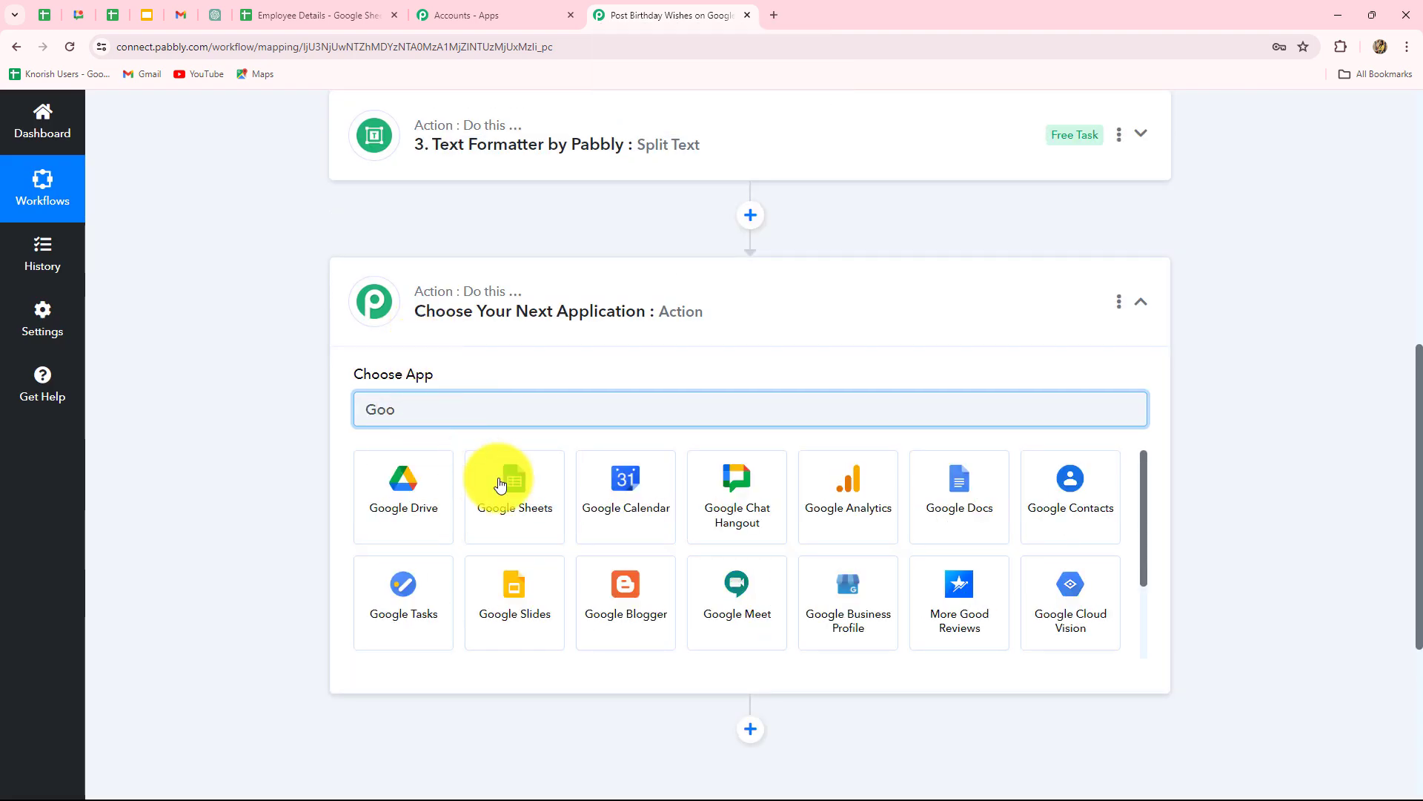
left_click(517, 496)
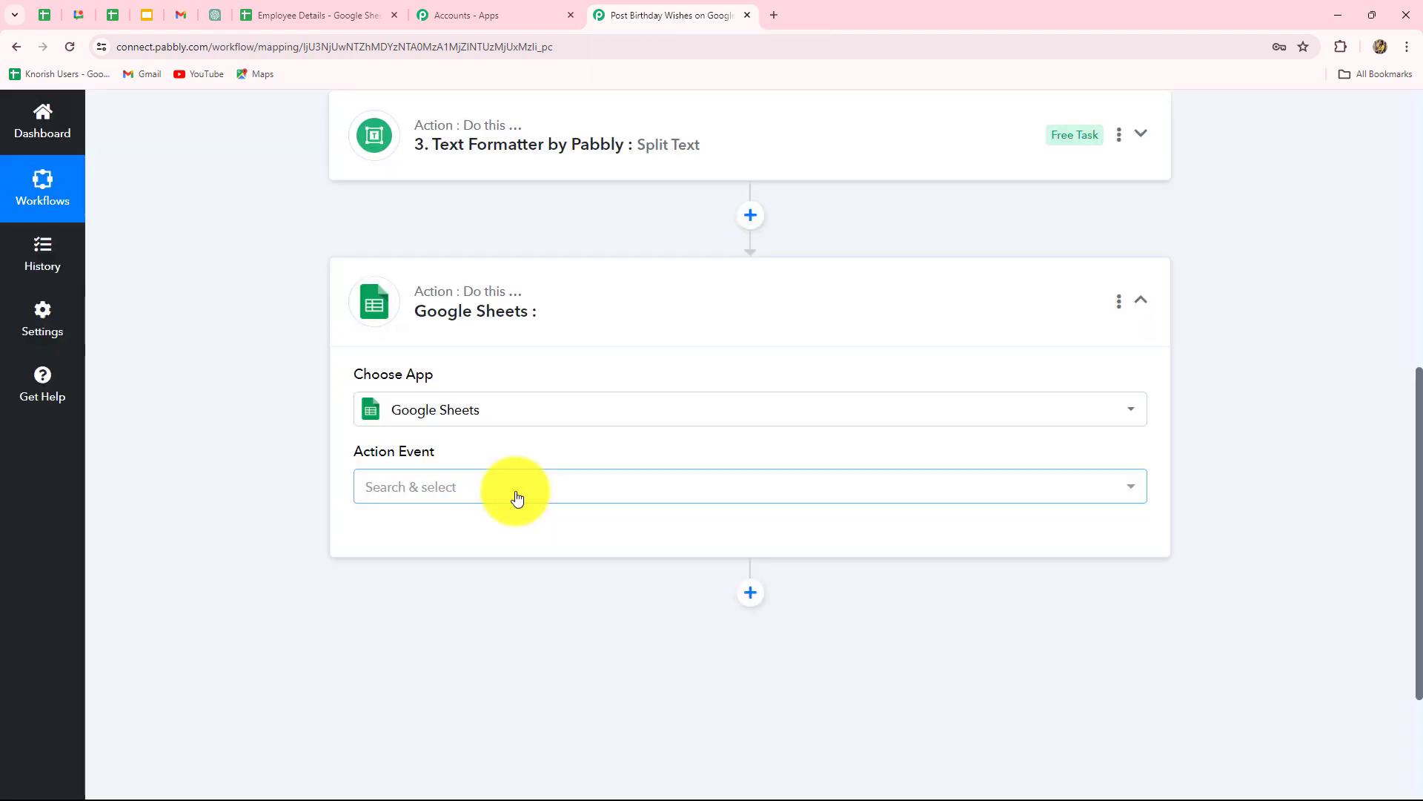
left_click(269, 15)
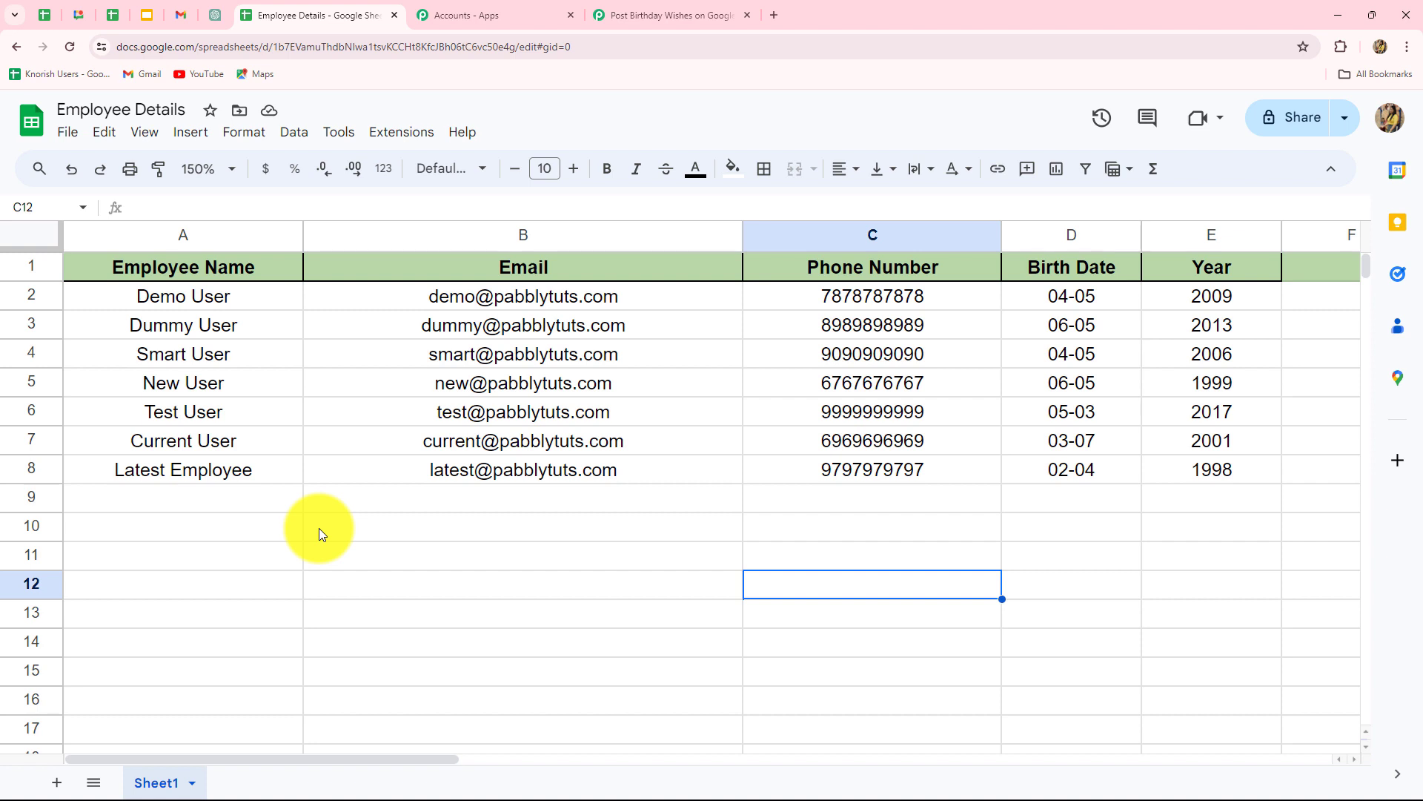
left_click(636, 13)
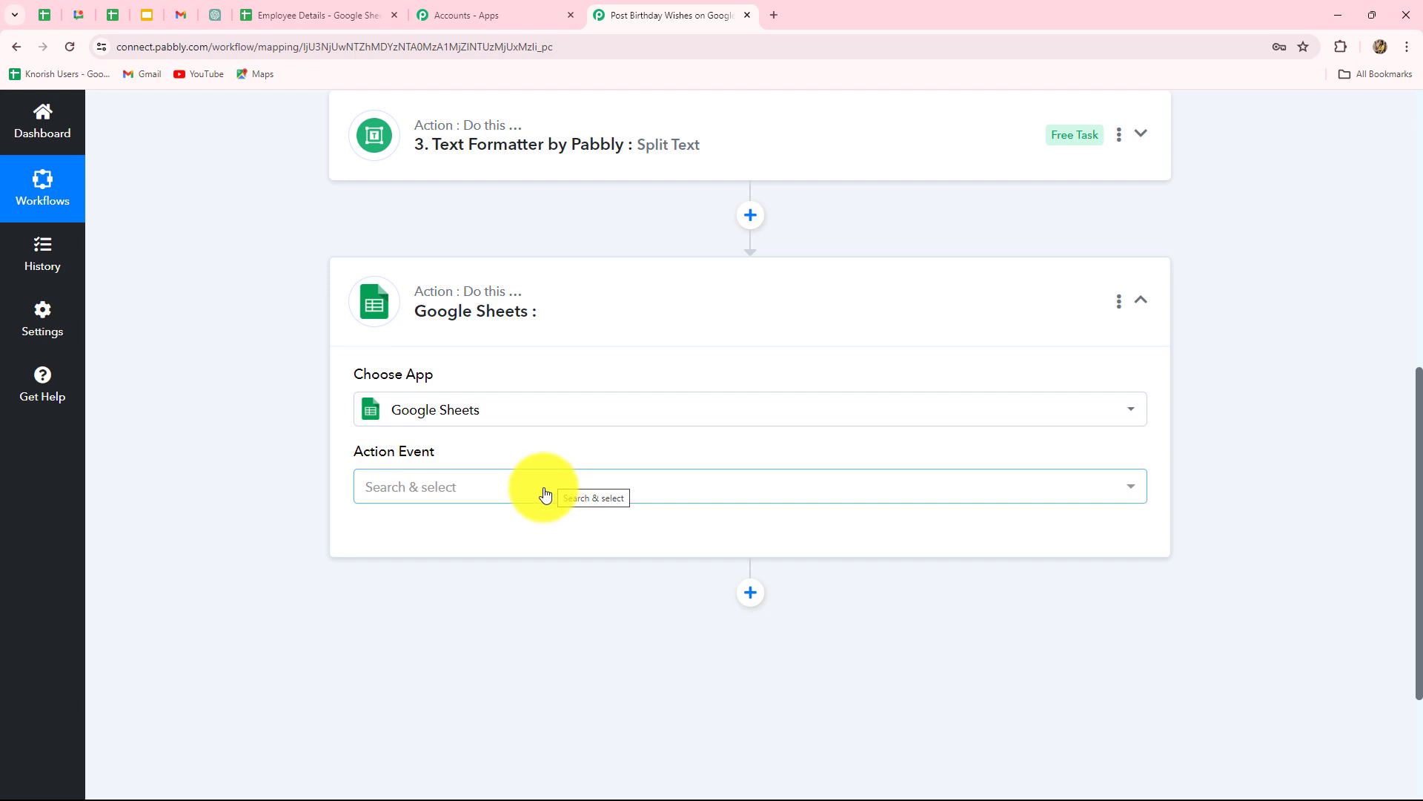
left_click(470, 489)
scroll(496, 370, "down", 5)
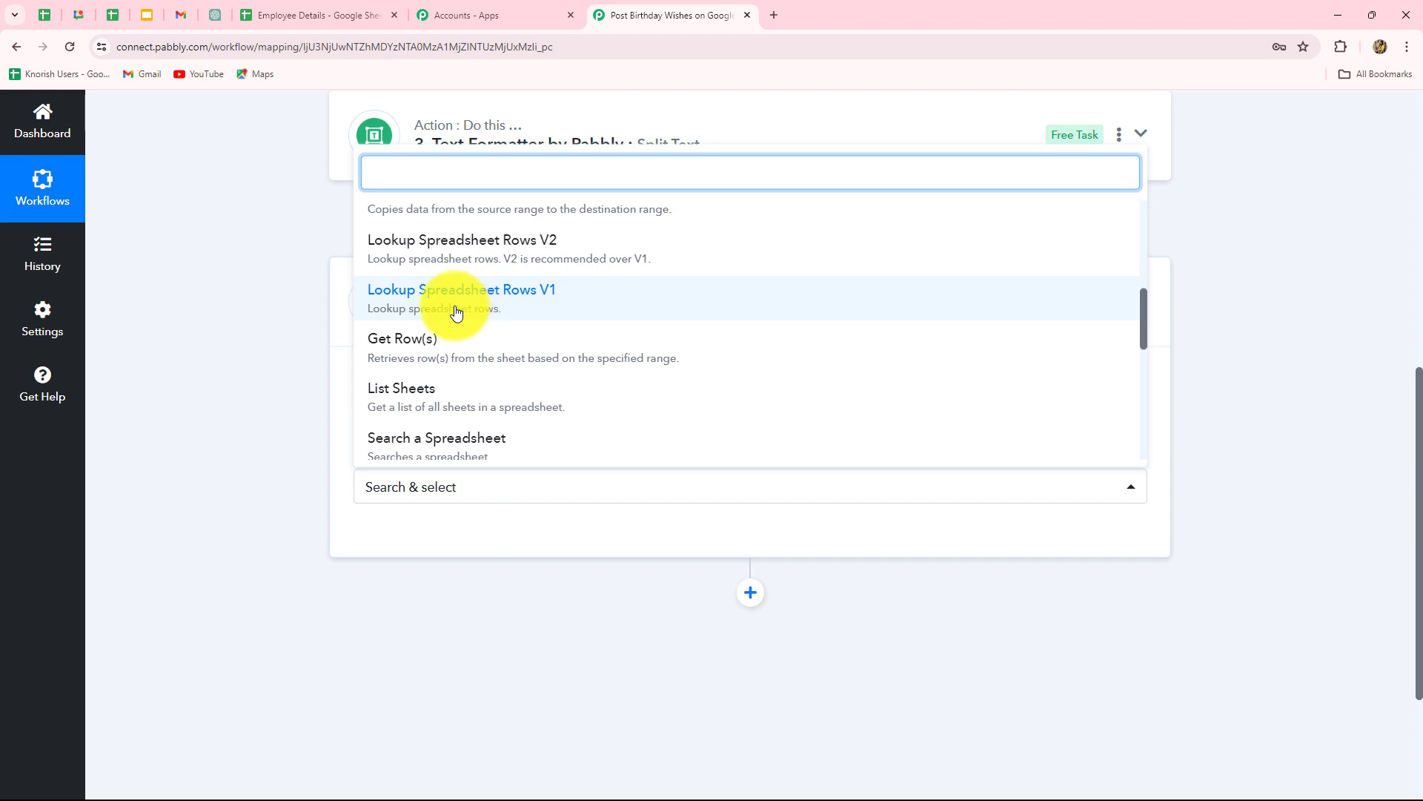
left_click(490, 297)
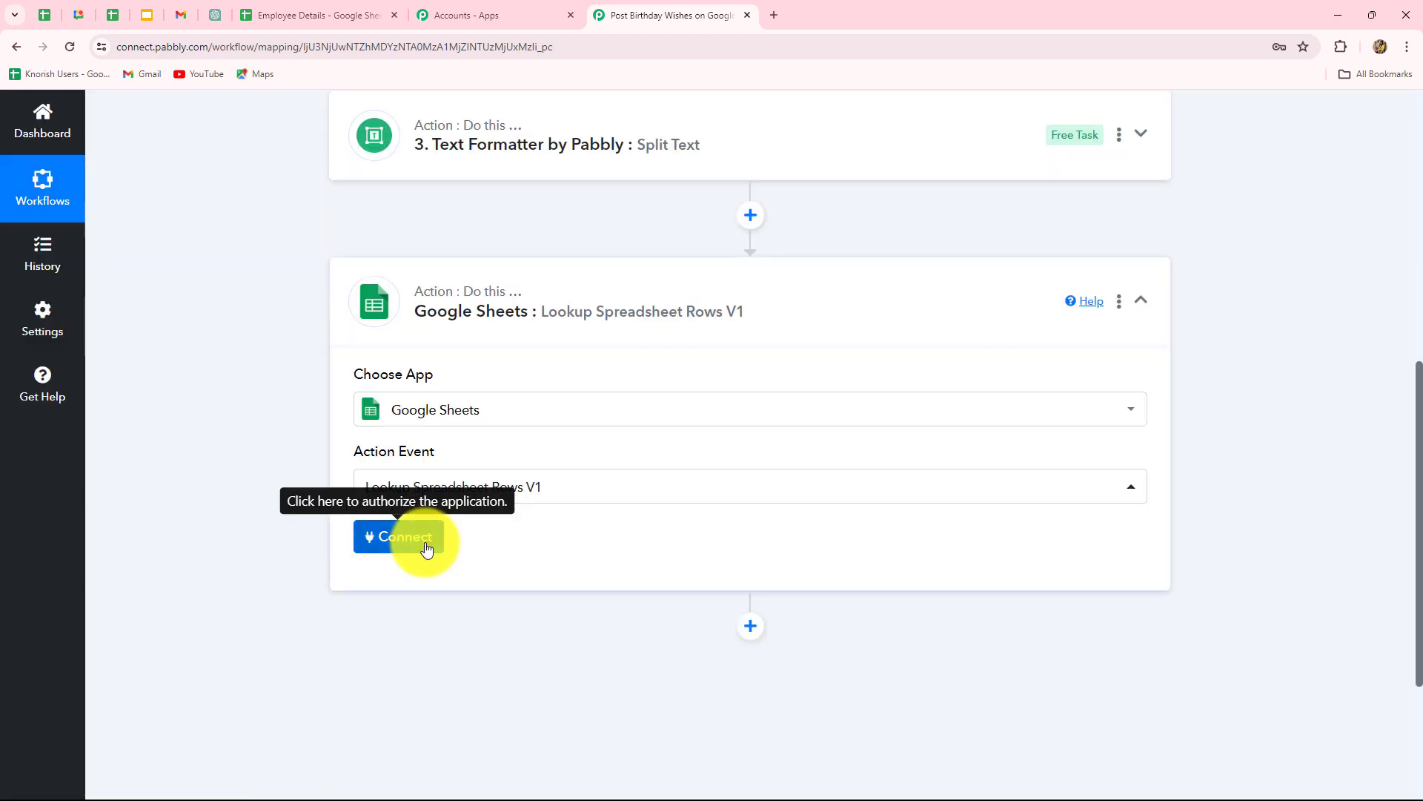
Connect the lookup step to Google Sheets through the existing connection Google Sheets #48
left_click(426, 540)
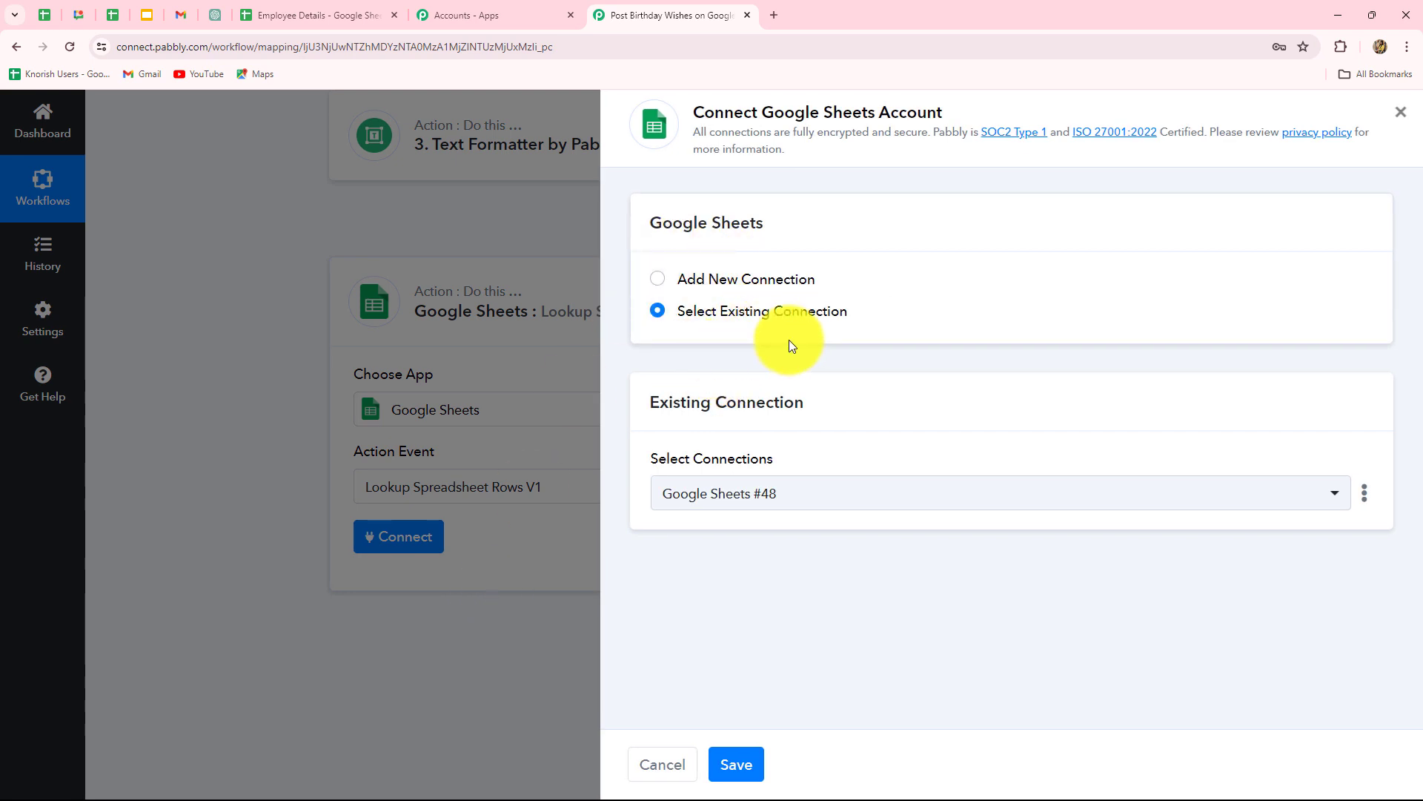
left_click(657, 282)
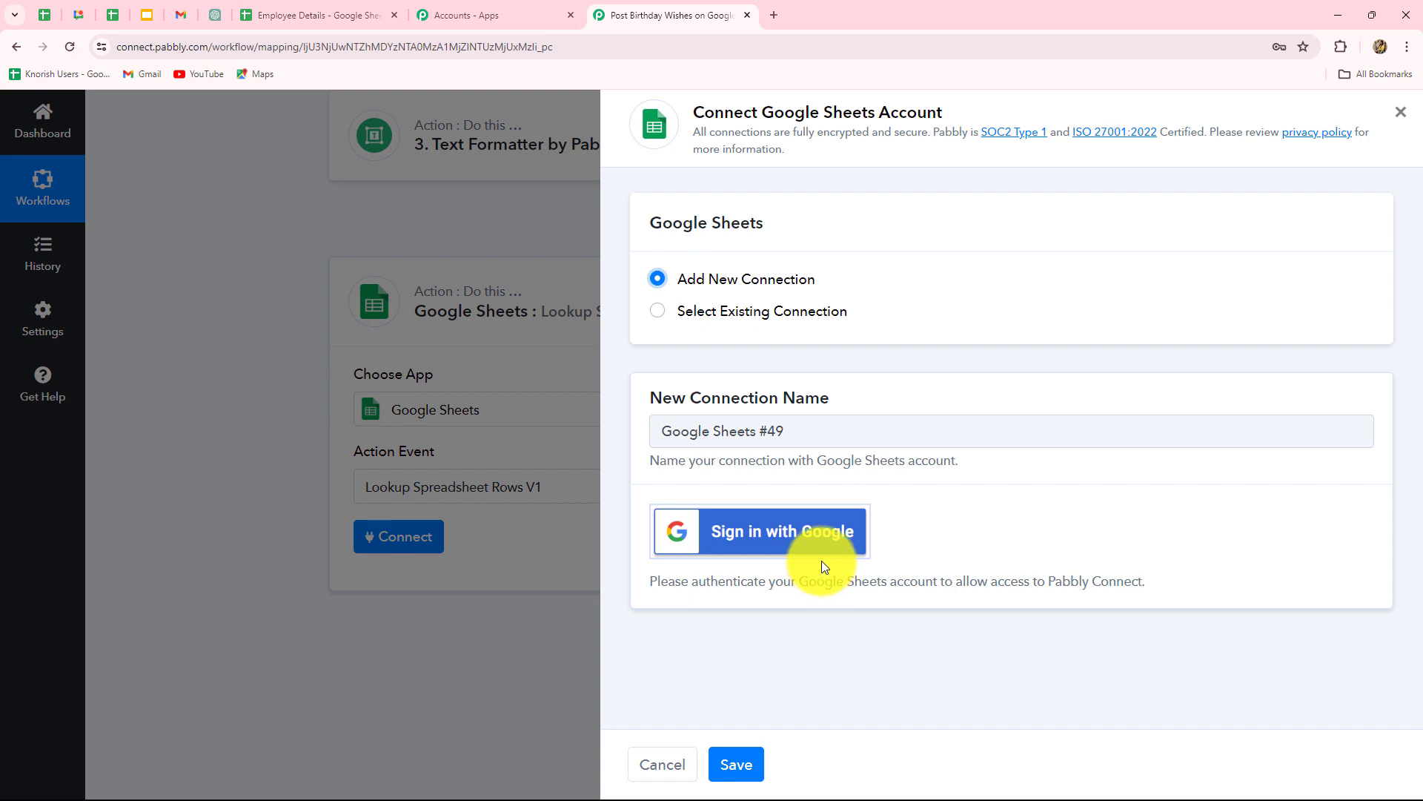
left_click(662, 314)
left_click(730, 764)
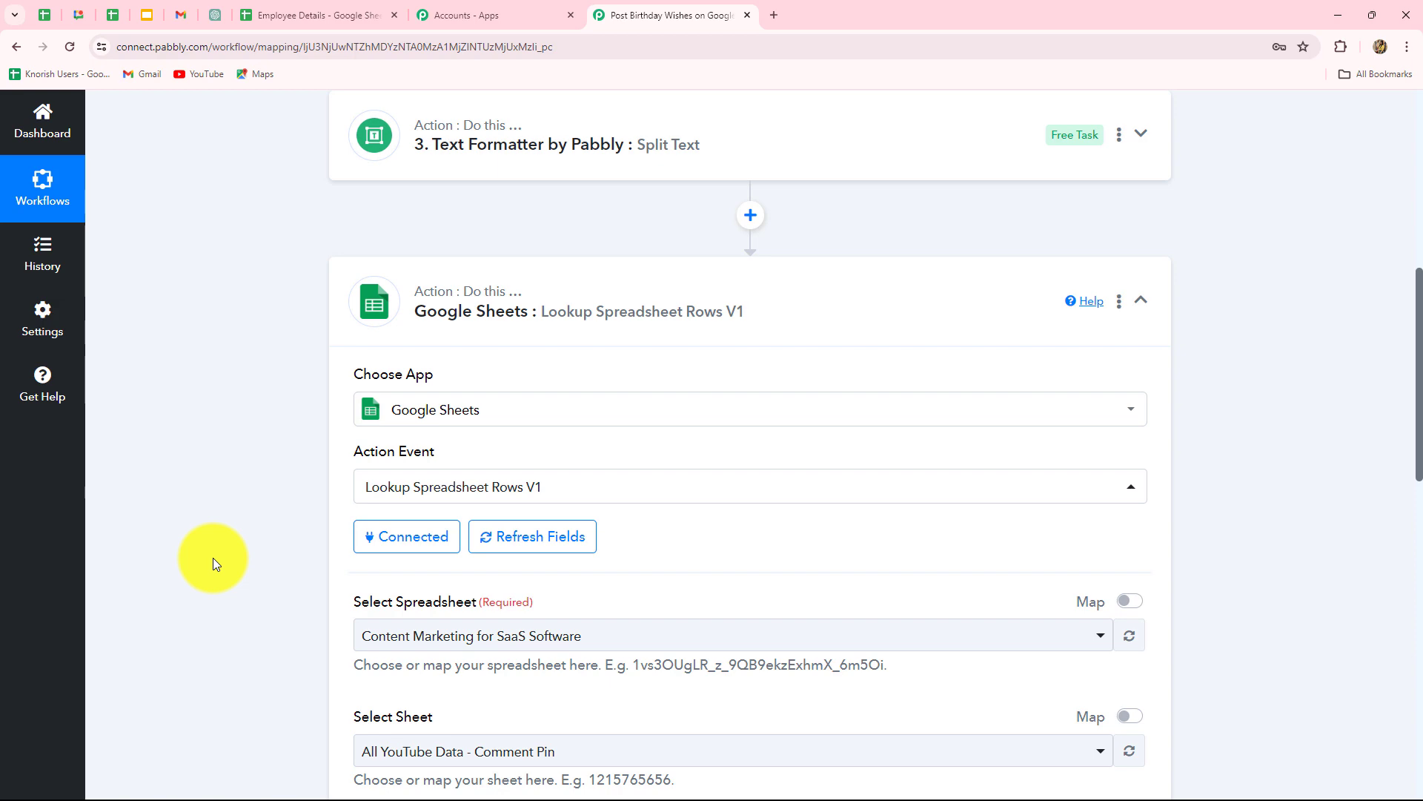
Choose Employee Details as the lookup spreadsheet and check the sheet selection against the source file's Sheet1
scroll(213, 557, "down", 3)
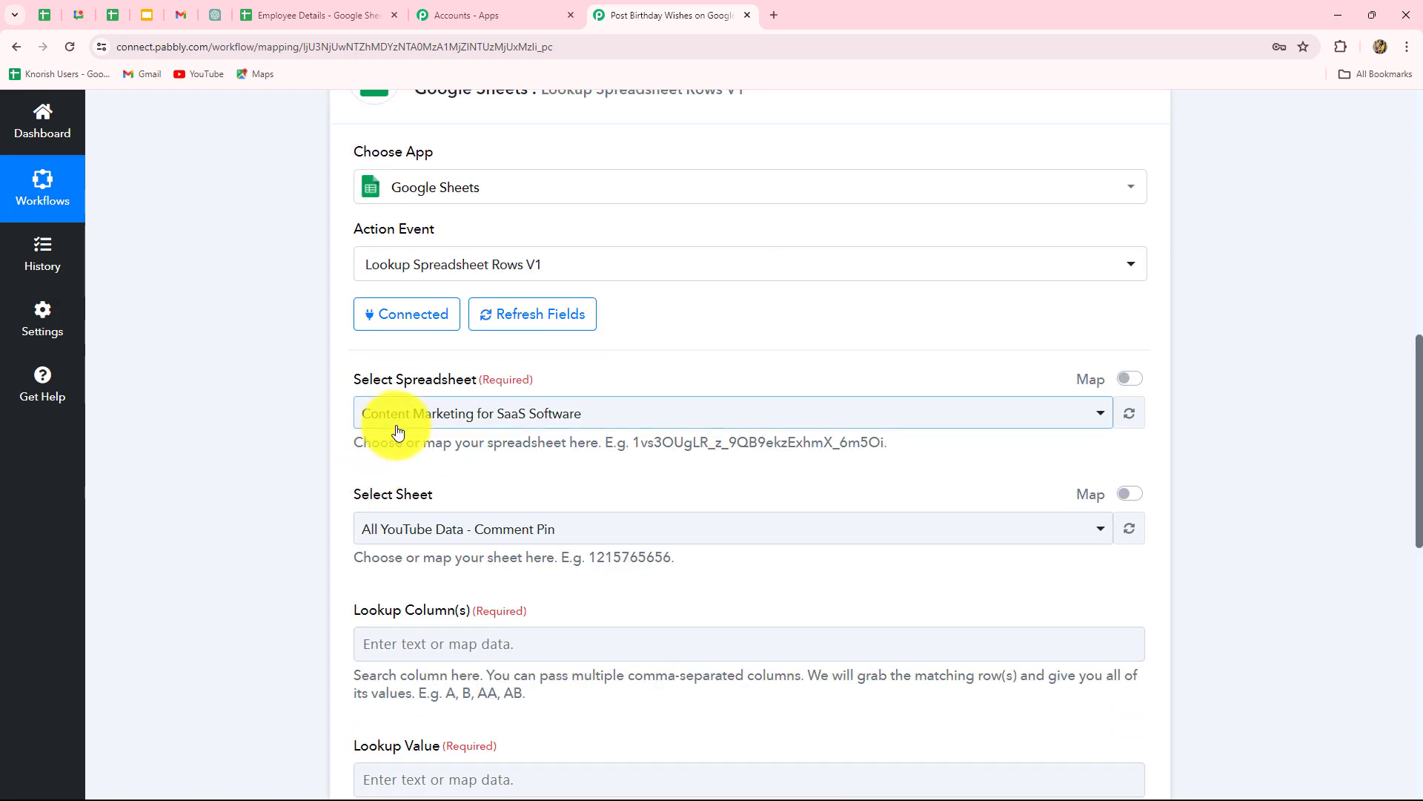
left_click(305, 30)
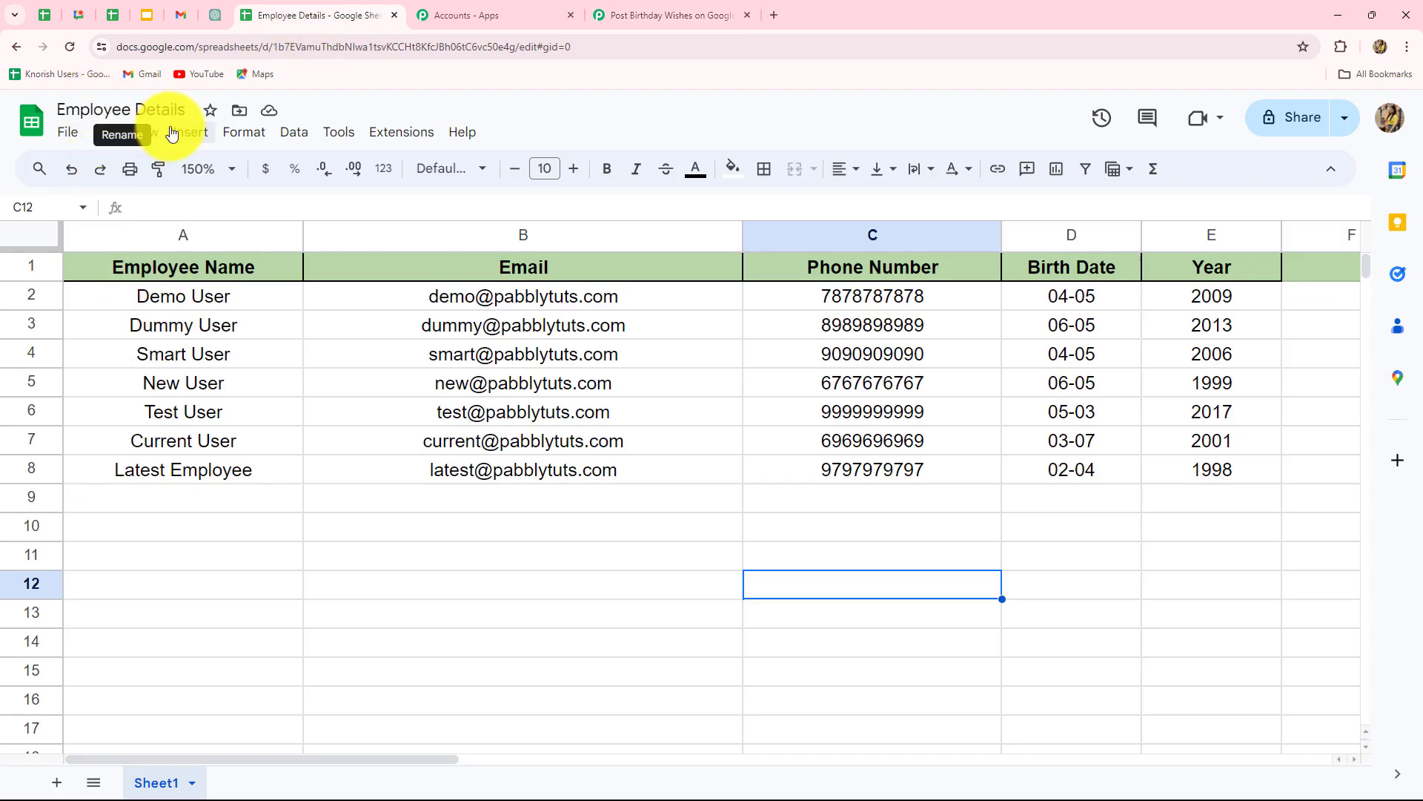
left_click(652, 15)
left_click(487, 411)
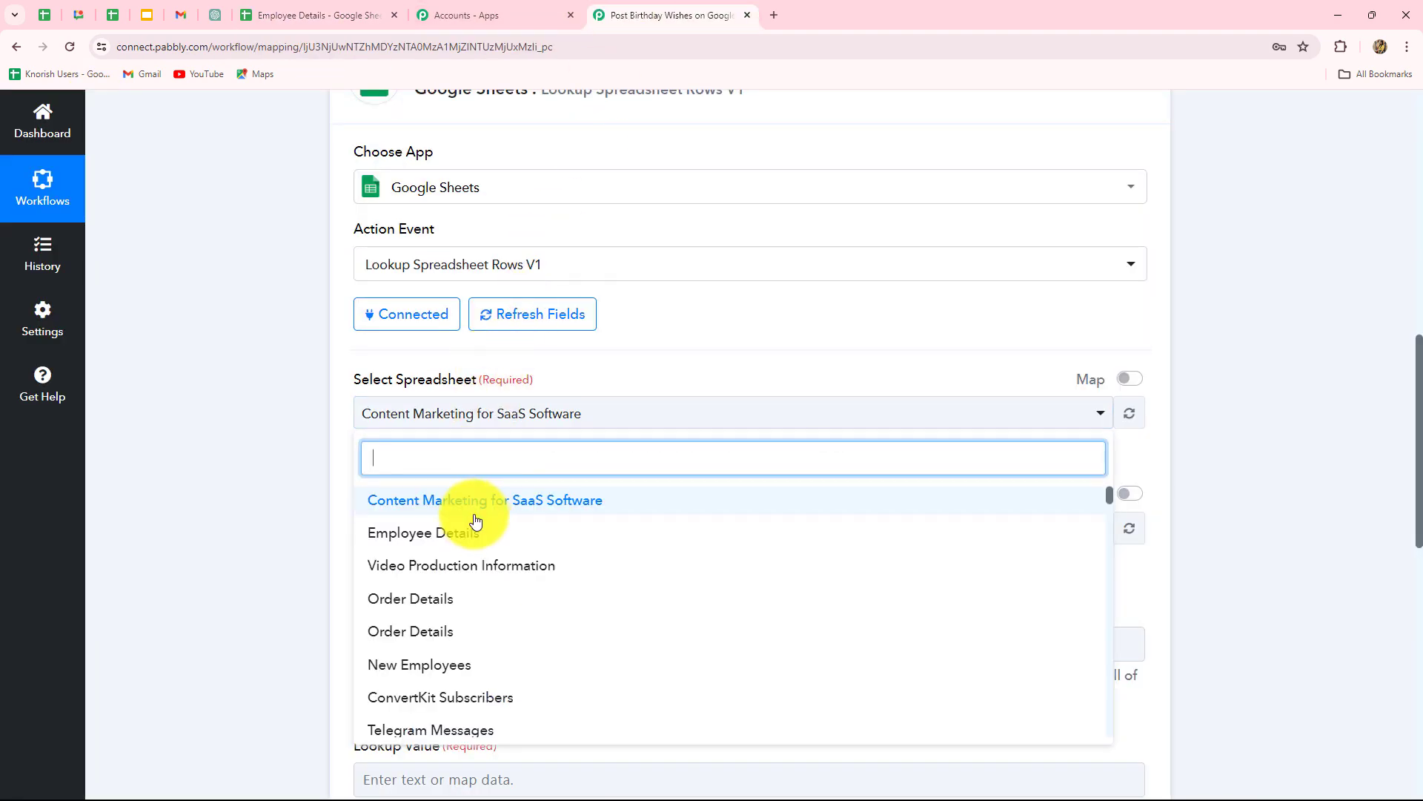
left_click(465, 532)
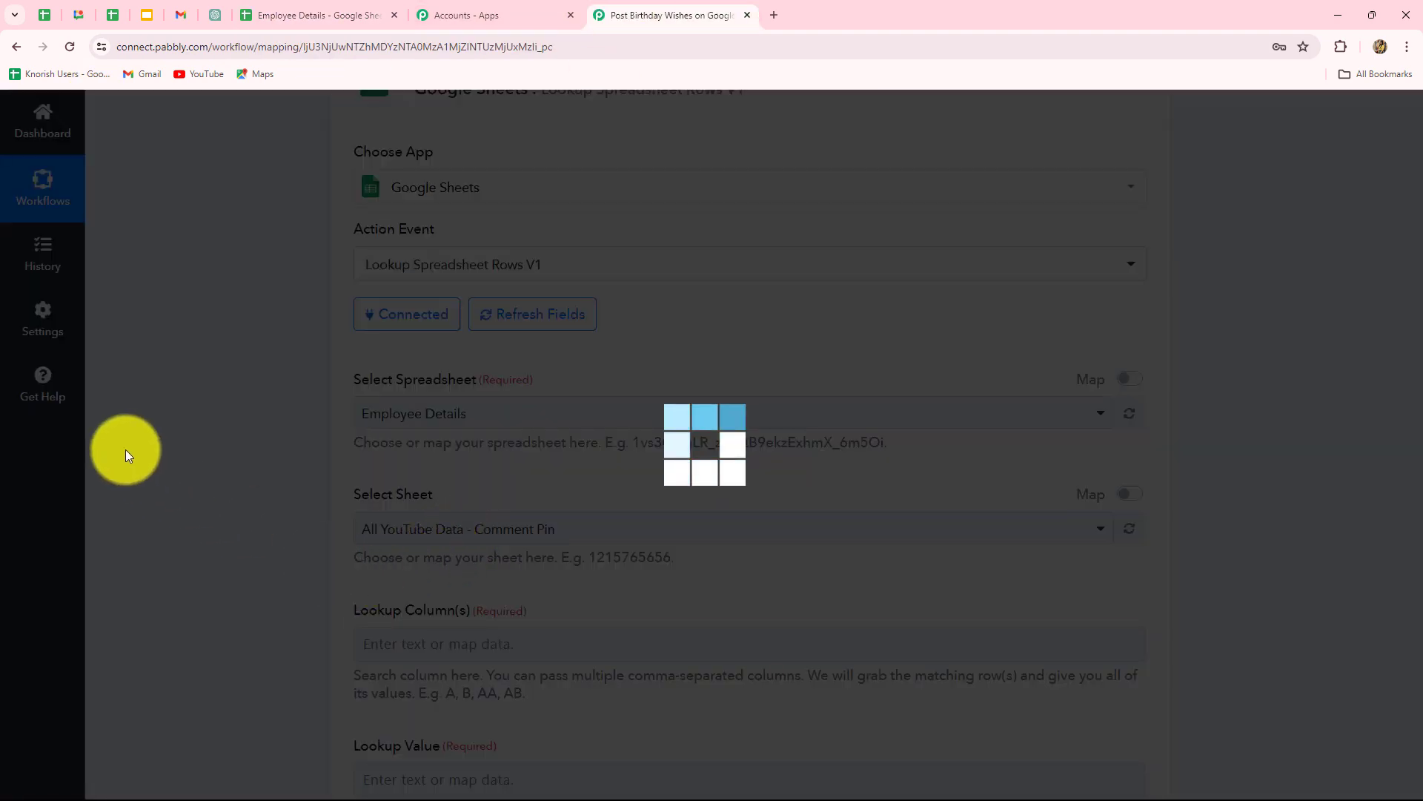
scroll(126, 449, "down", 3)
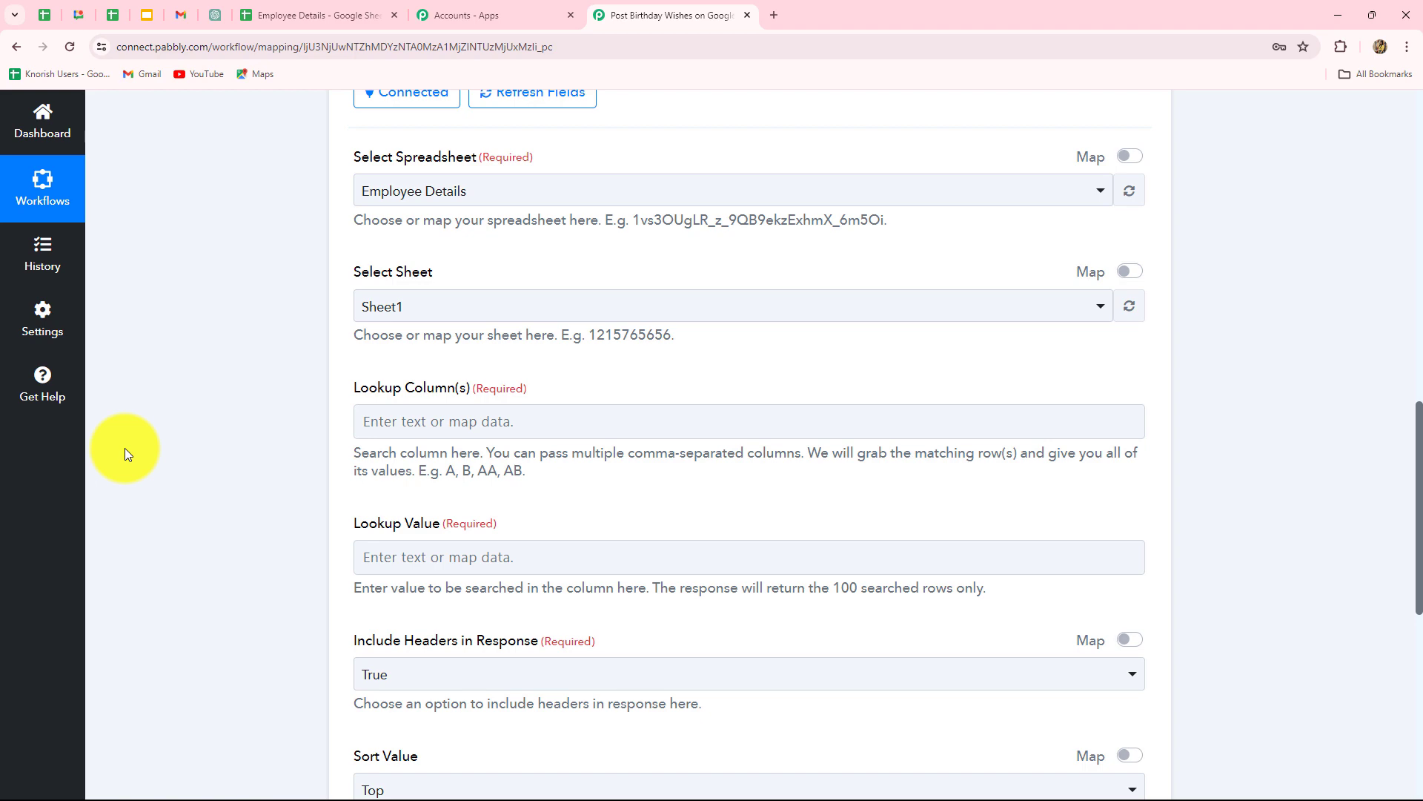
left_click(317, 15)
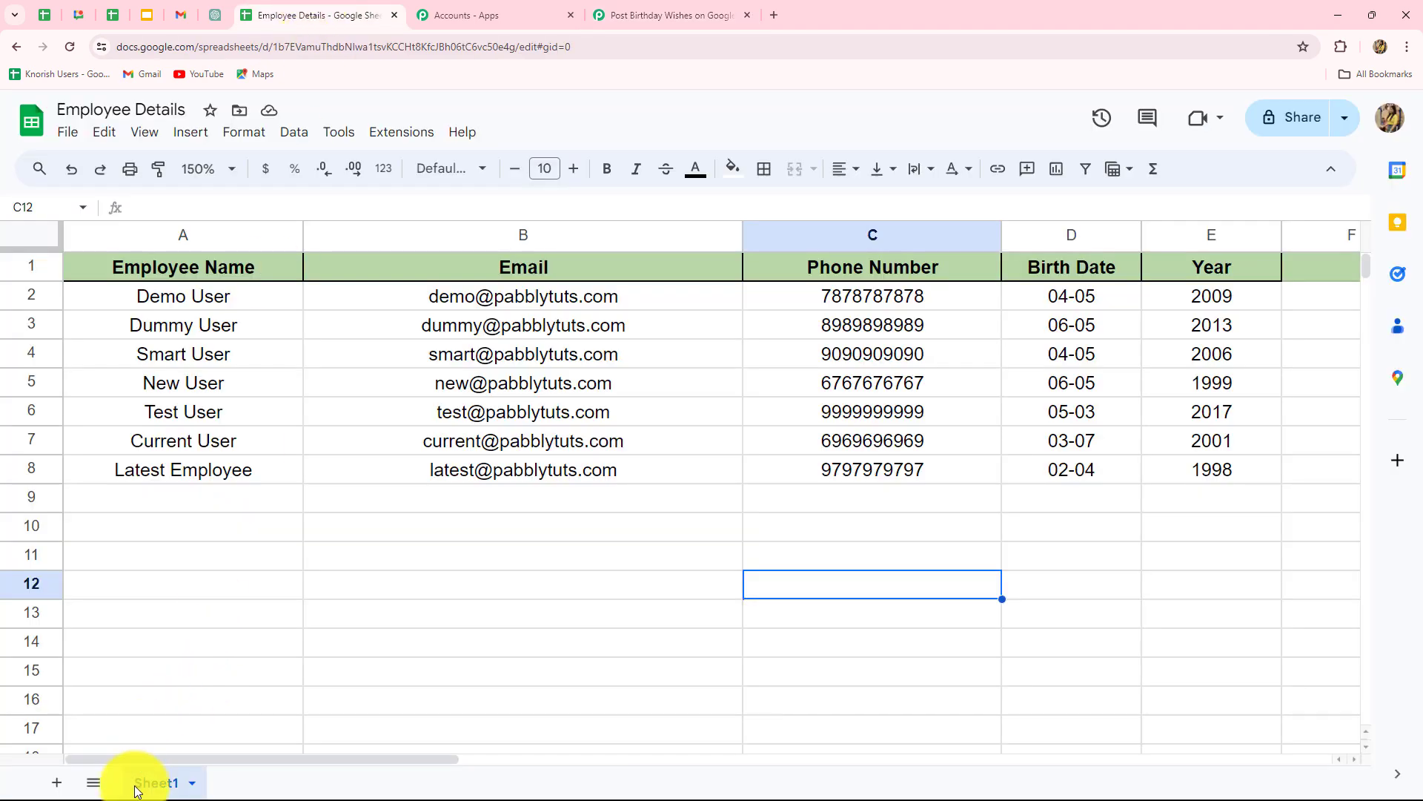
left_click(675, 6)
Set the lookup column to D, the Birth Date column of the Employee Details sheet
scroll(731, 588, "down", 2)
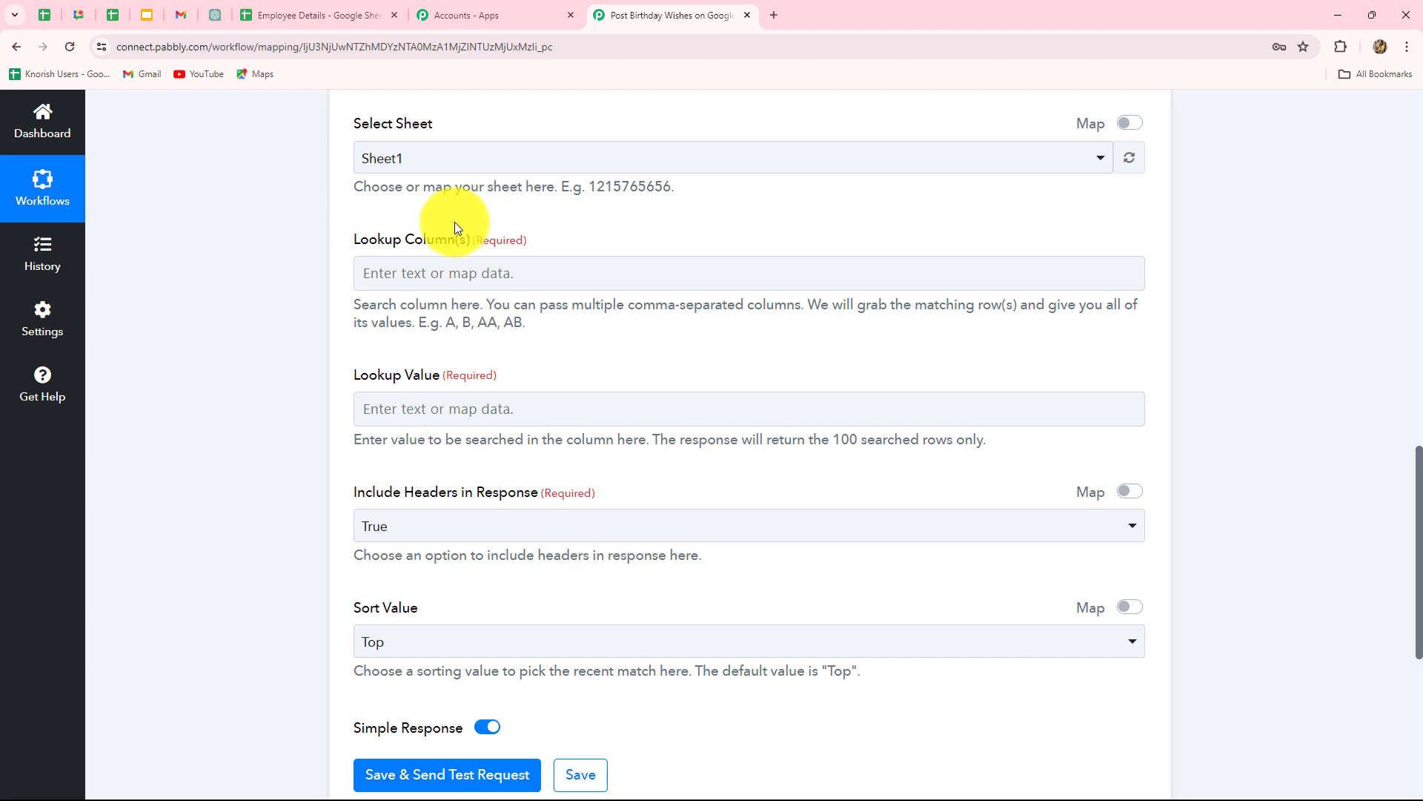
left_click(440, 259)
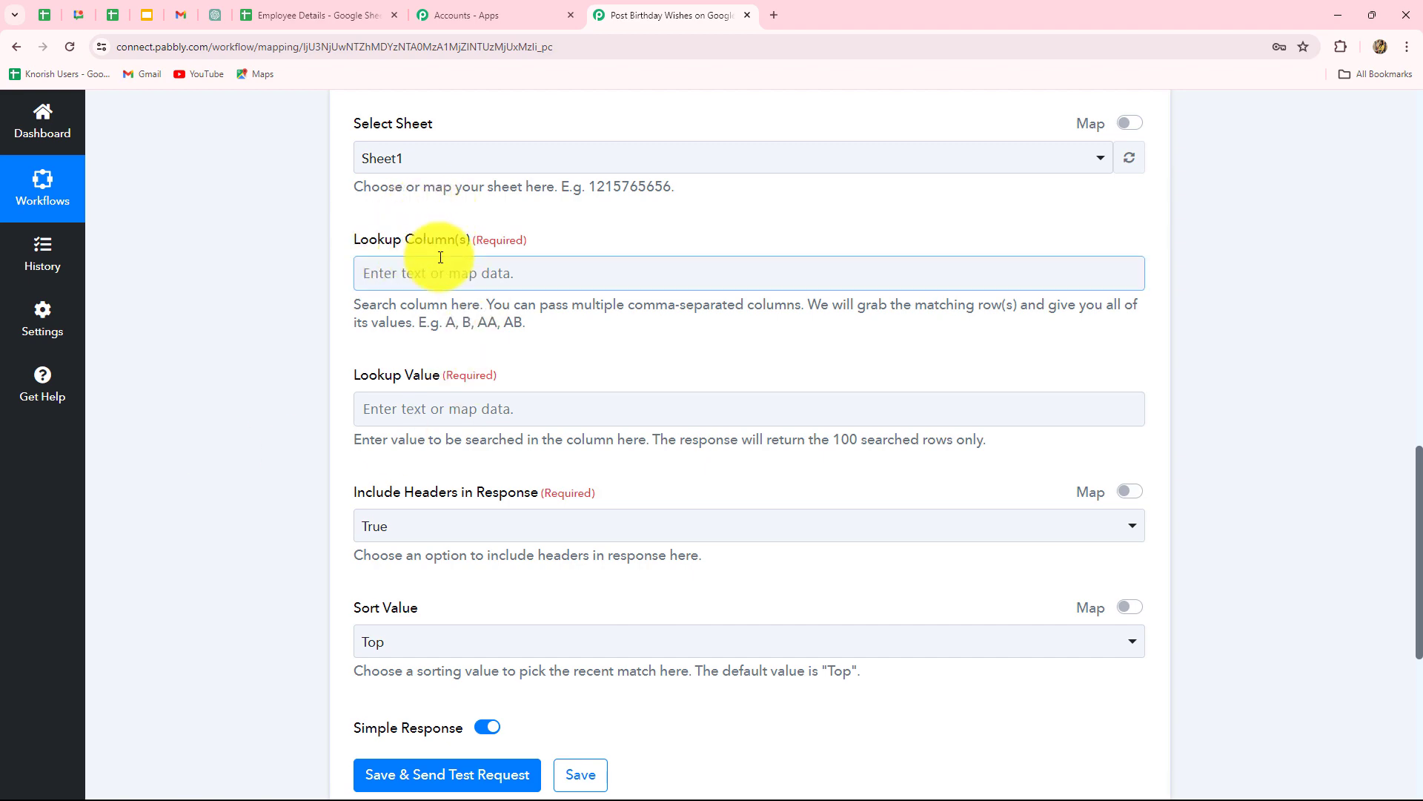
left_click(317, 15)
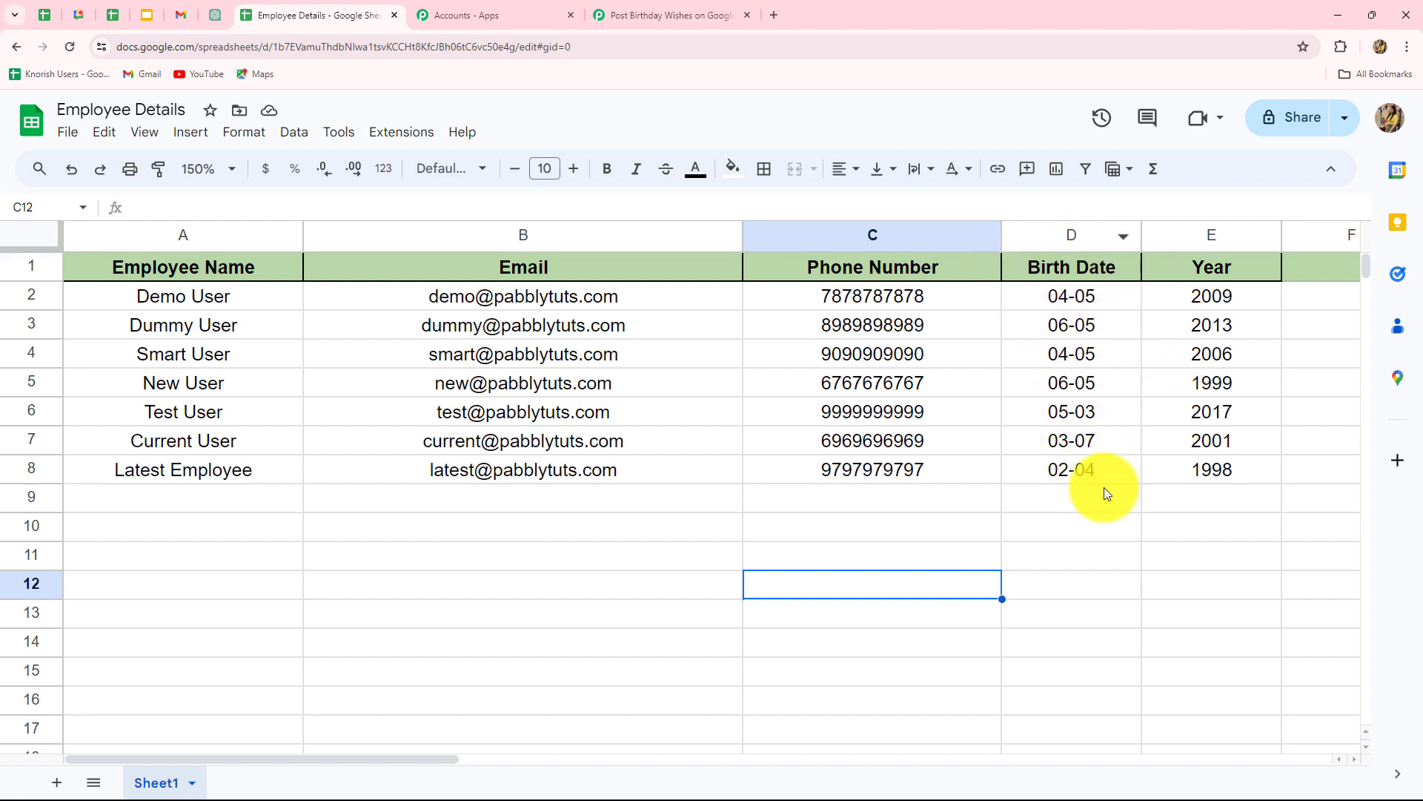
left_click(638, 13)
left_click(429, 273)
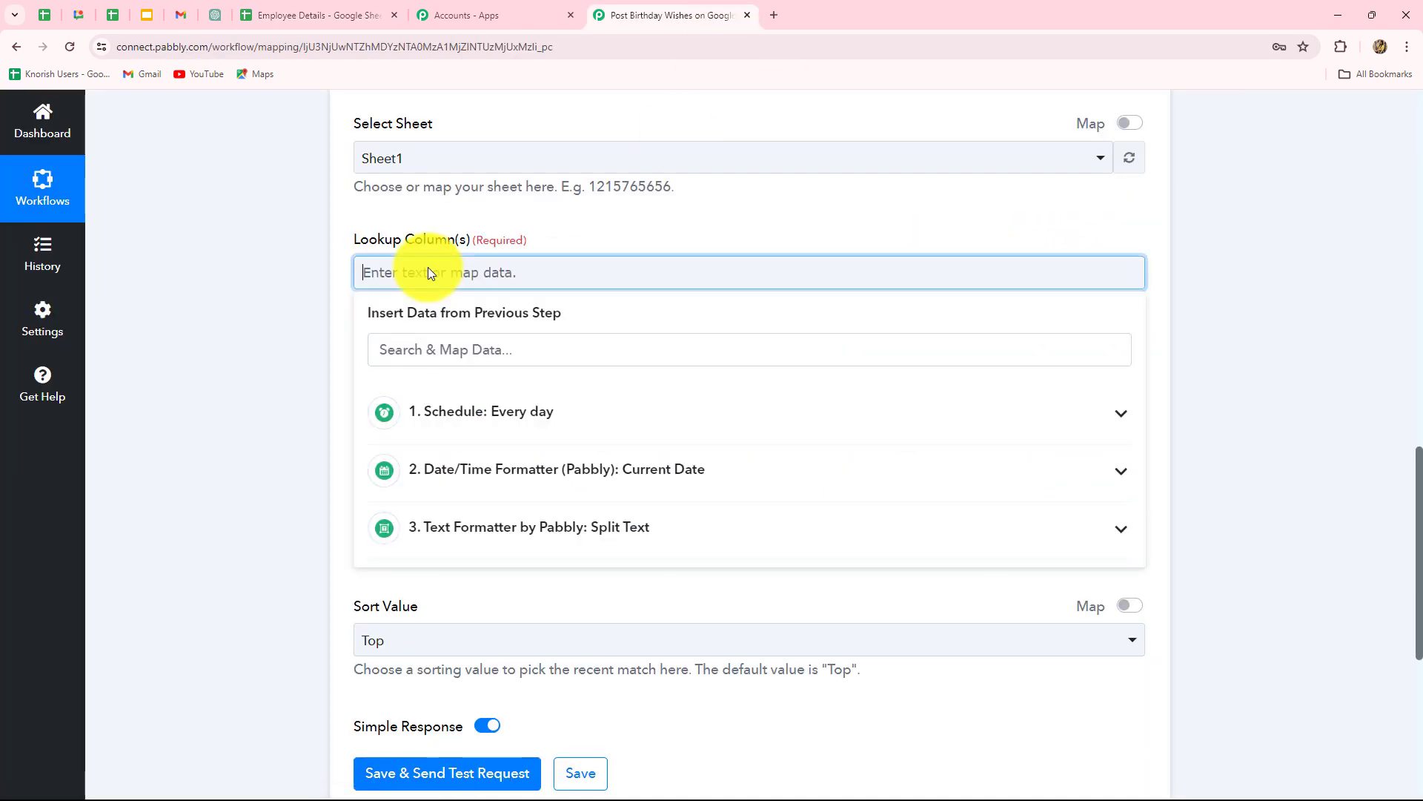
key("Caps_Lock")
type("D")
left_click(273, 334)
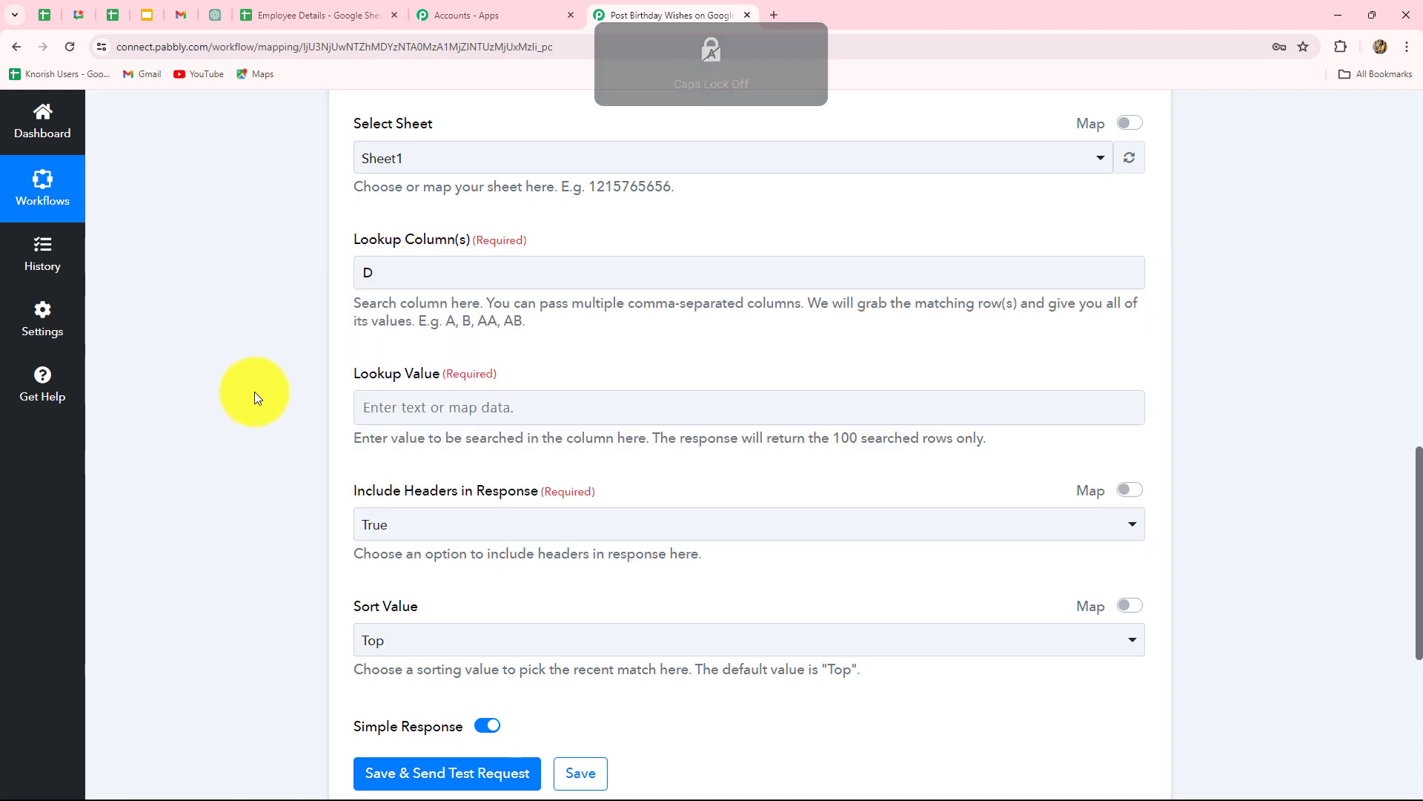
Build the lookup value from the Split Text step's Result 0 and Result 1 joined by "-", and compare it with the sheet's birth dates
left_click(362, 410)
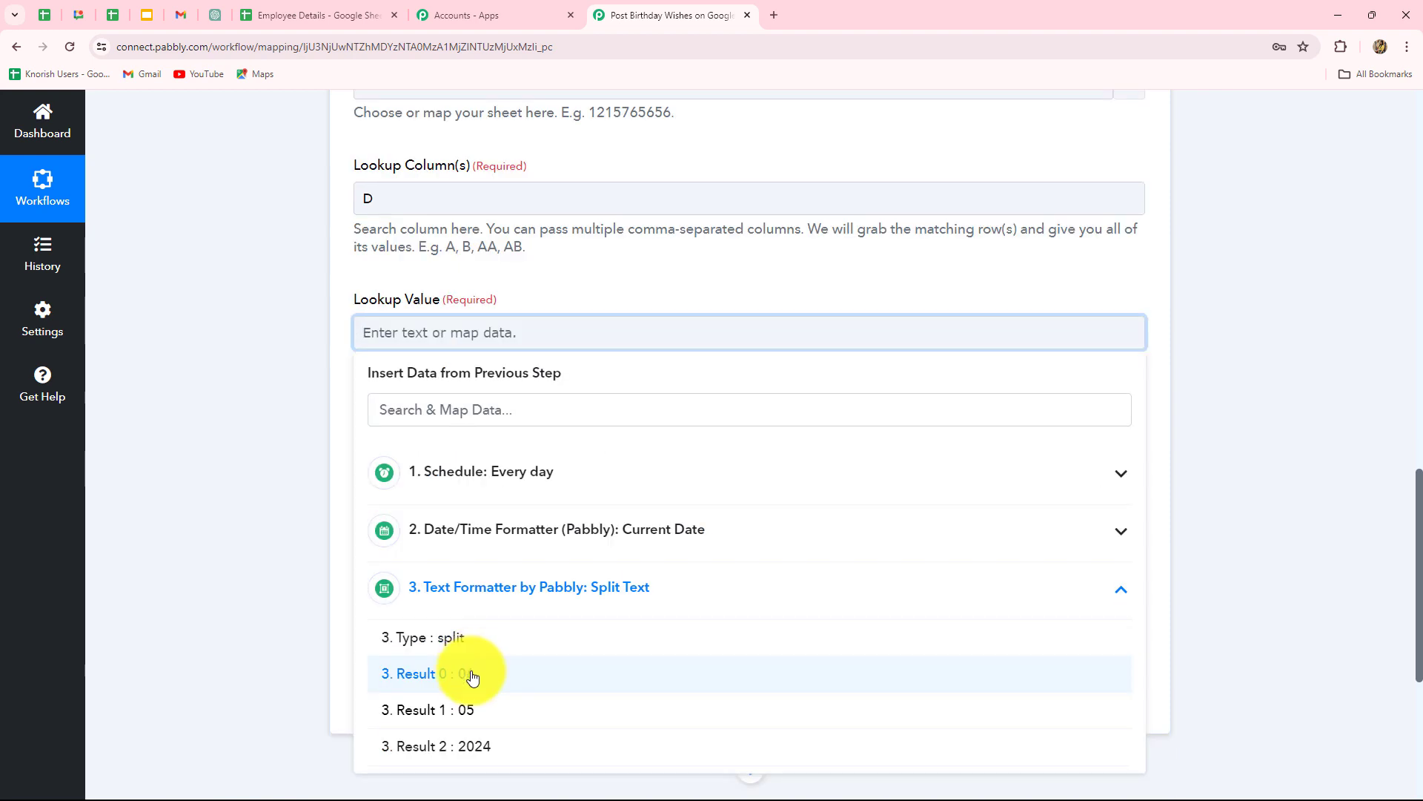
left_click(473, 675)
type("-")
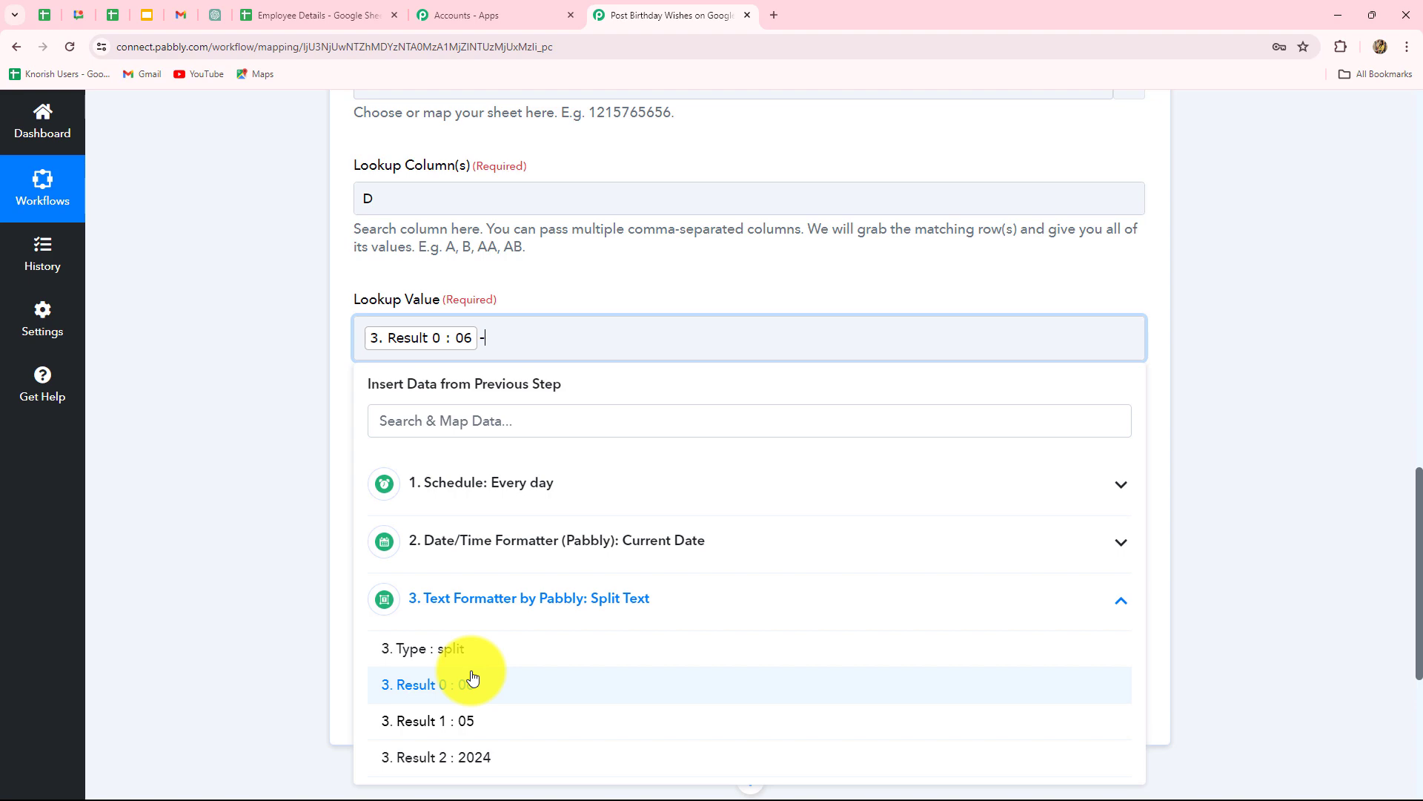
left_click(464, 725)
left_click(208, 665)
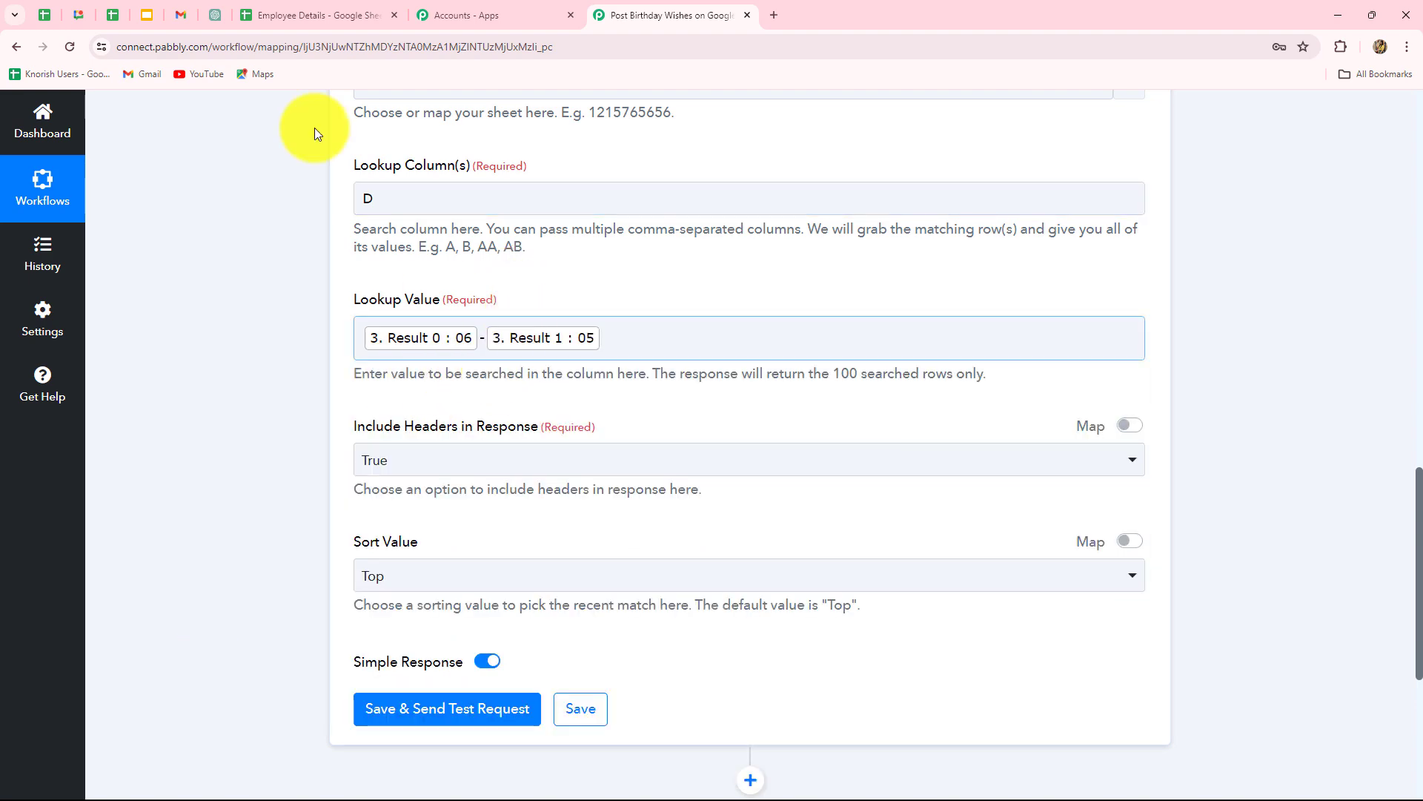
left_click(272, 14)
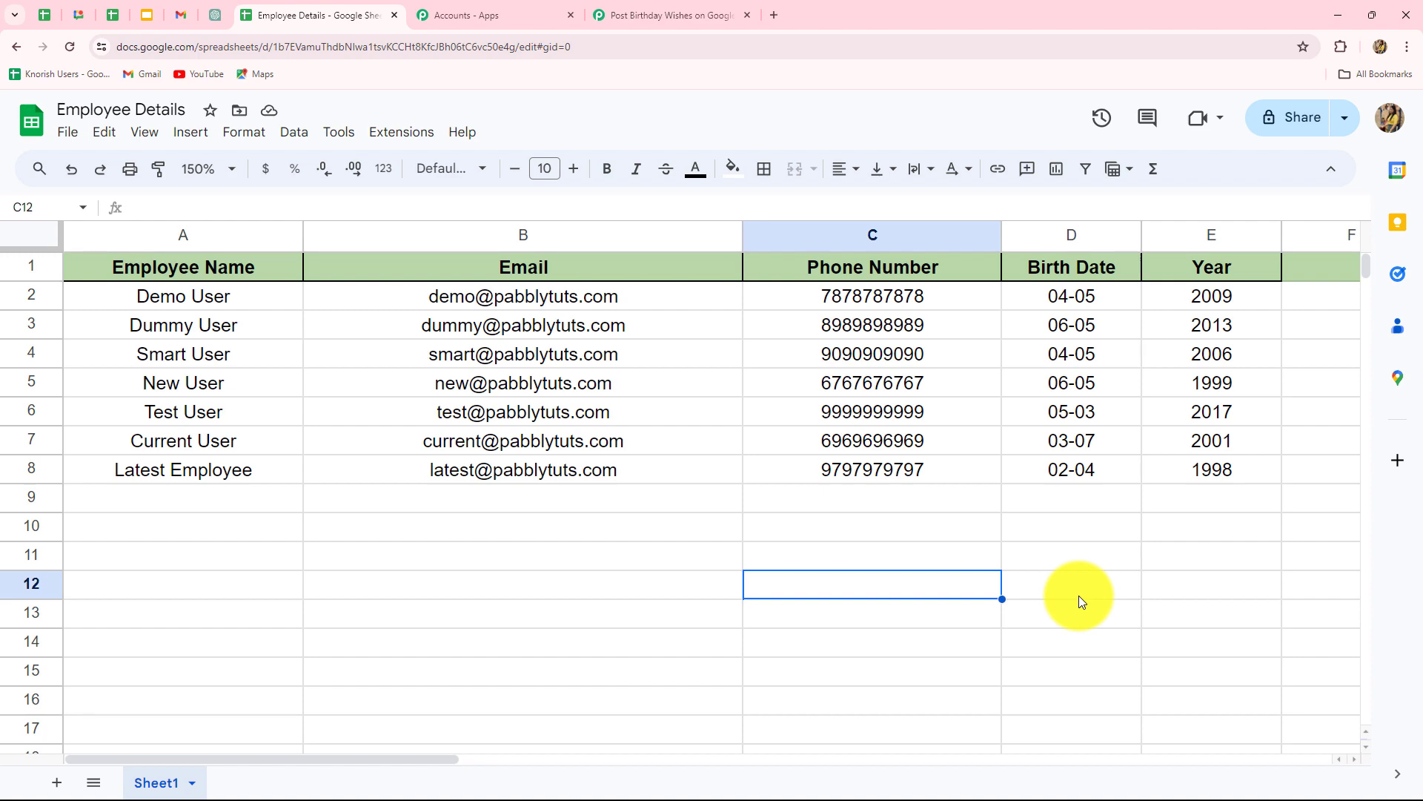
left_click(650, 12)
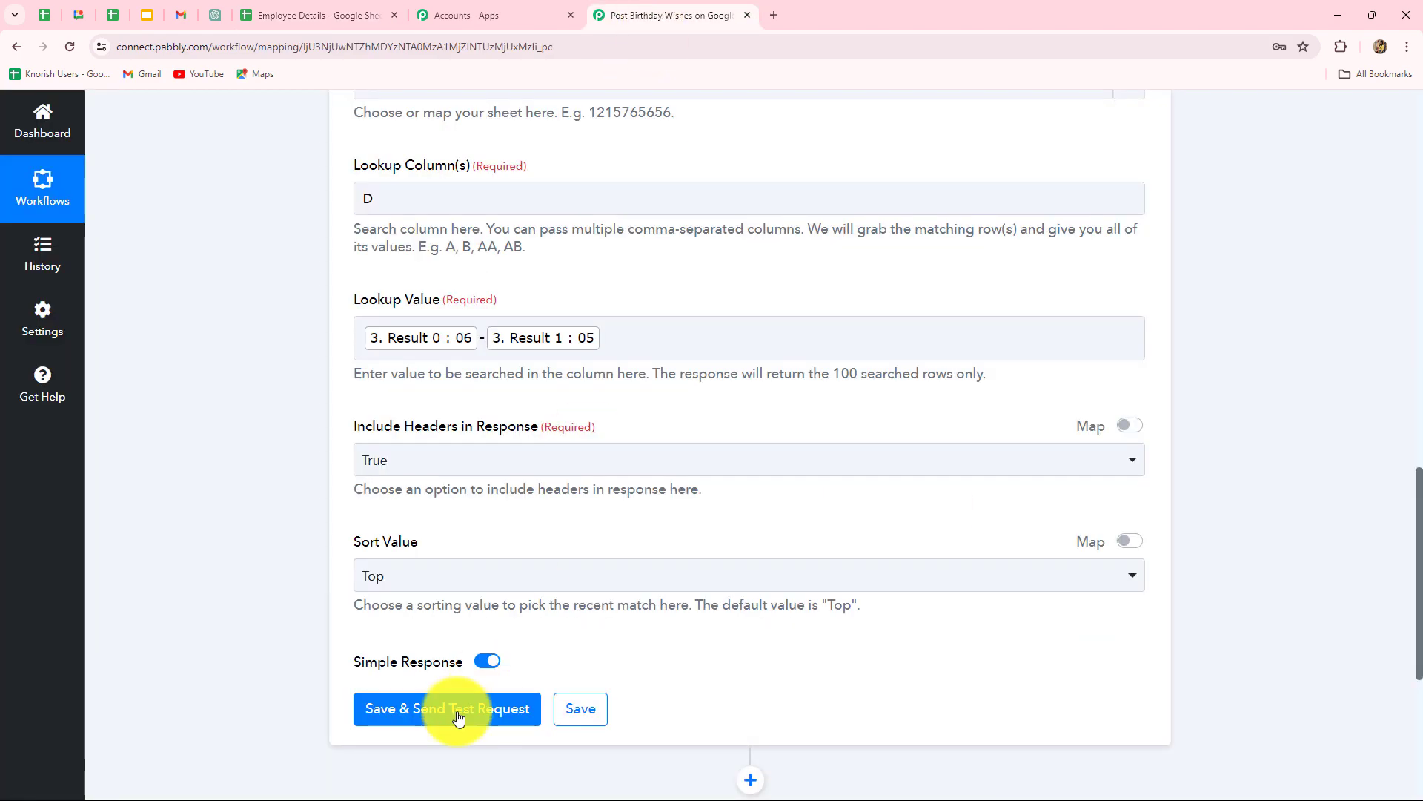
Turn off Simple Response for the Google Sheets lookup and save the step with a test request
scroll(260, 603, "down", 4)
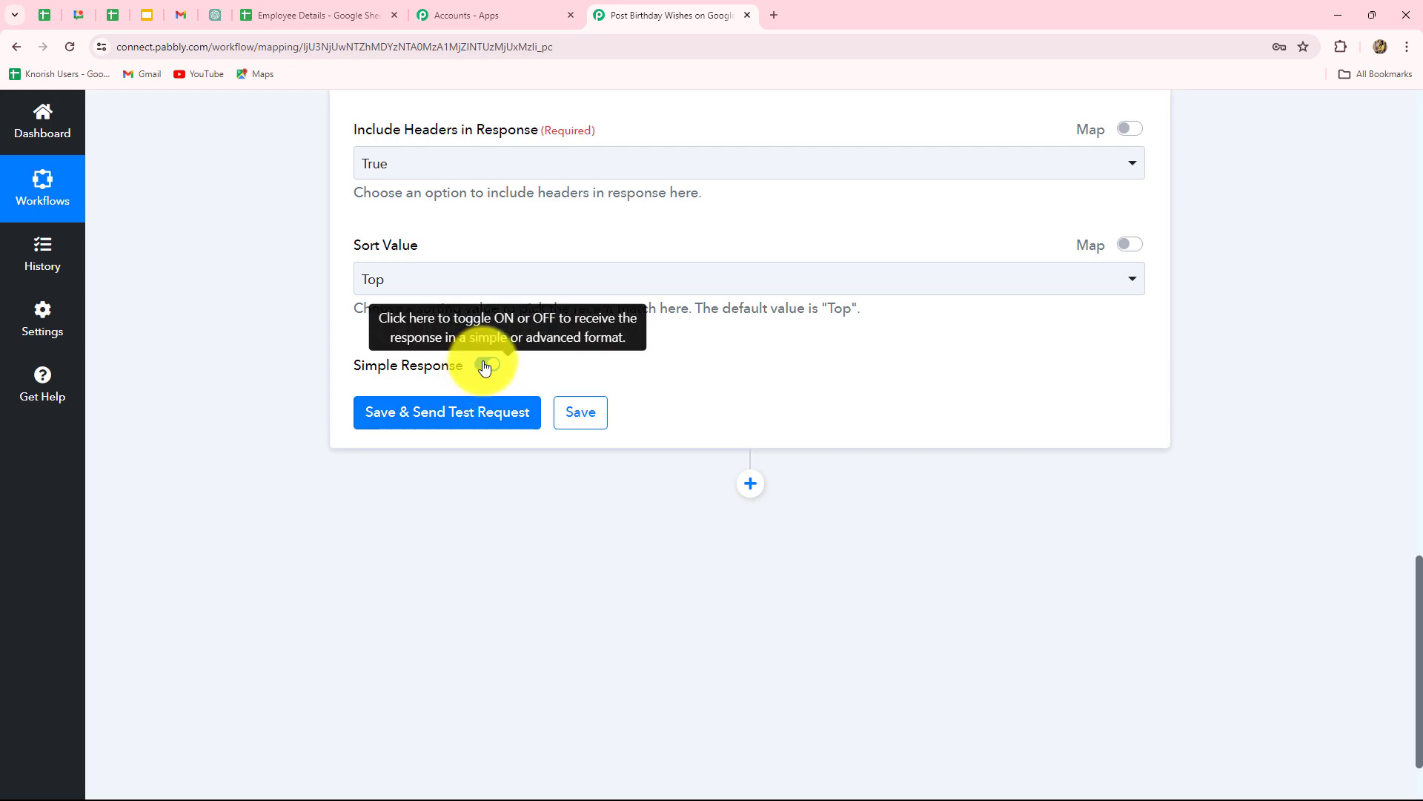
left_click(484, 366)
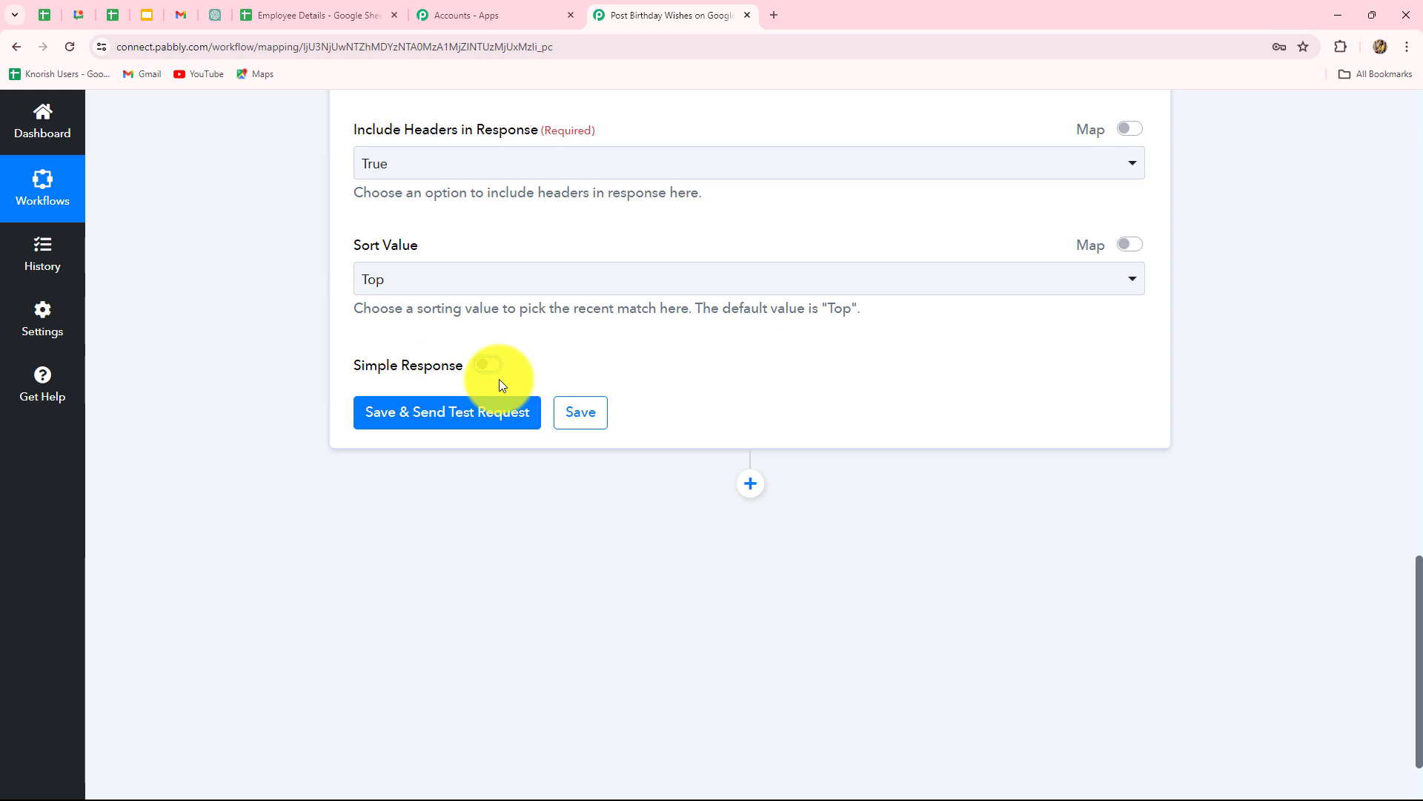
left_click(319, 15)
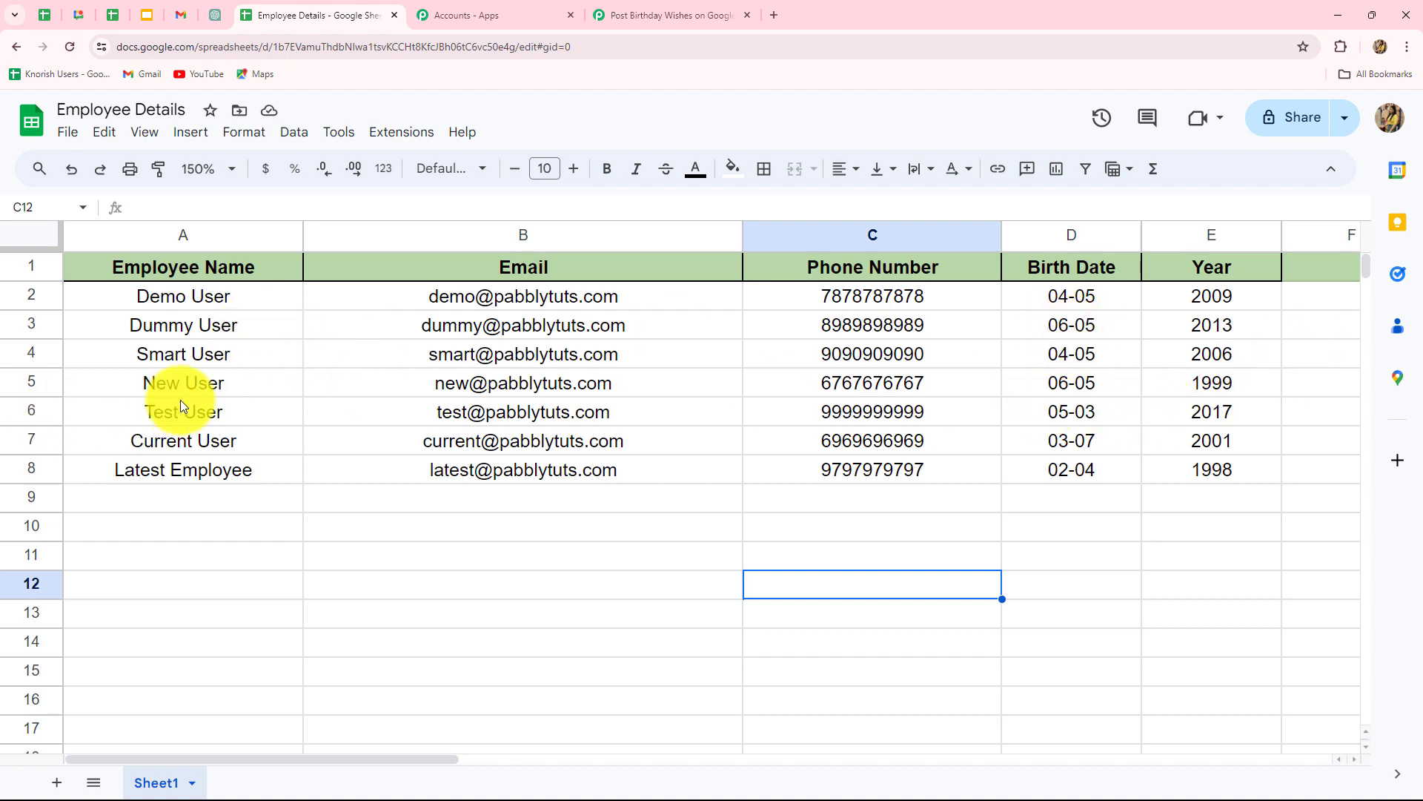
left_click(648, 16)
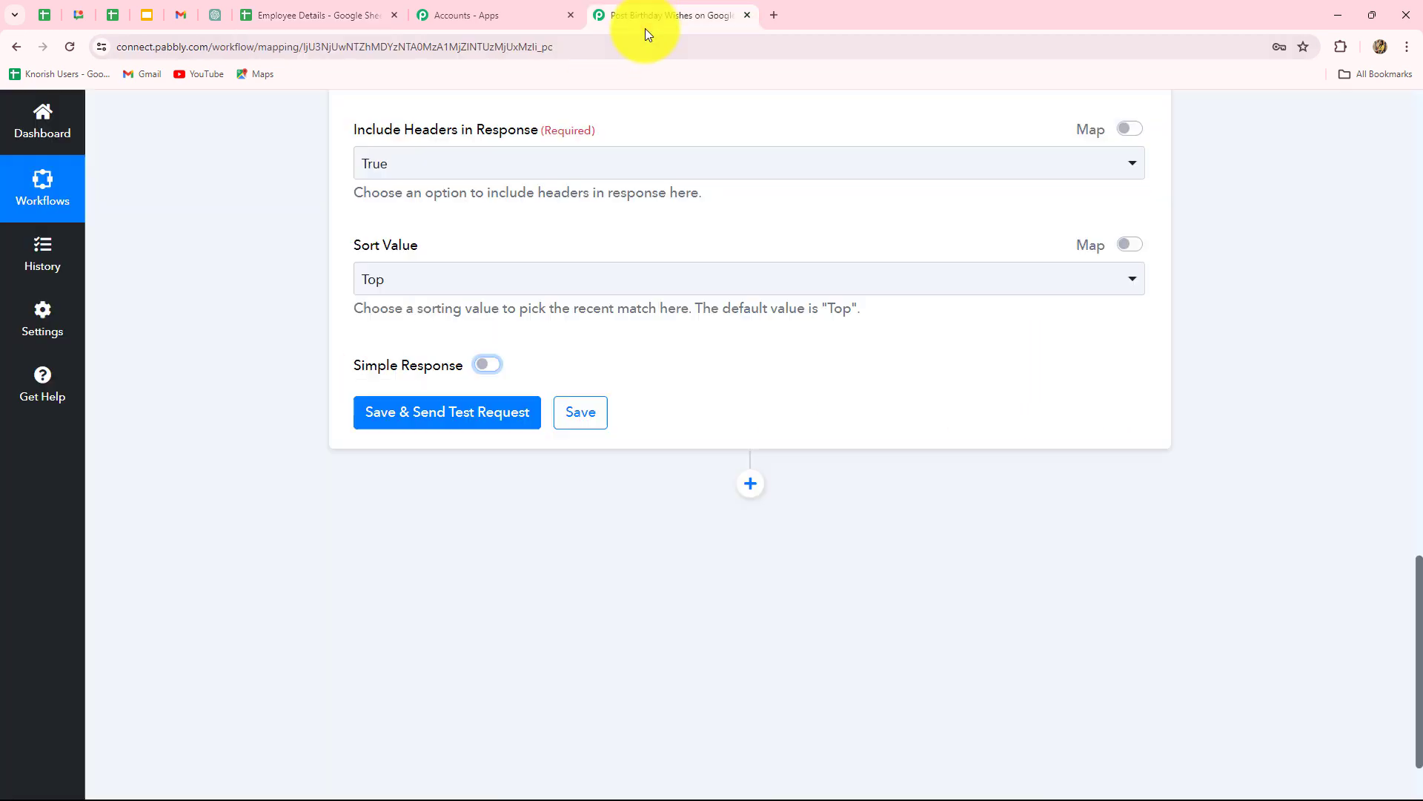
left_click(495, 409)
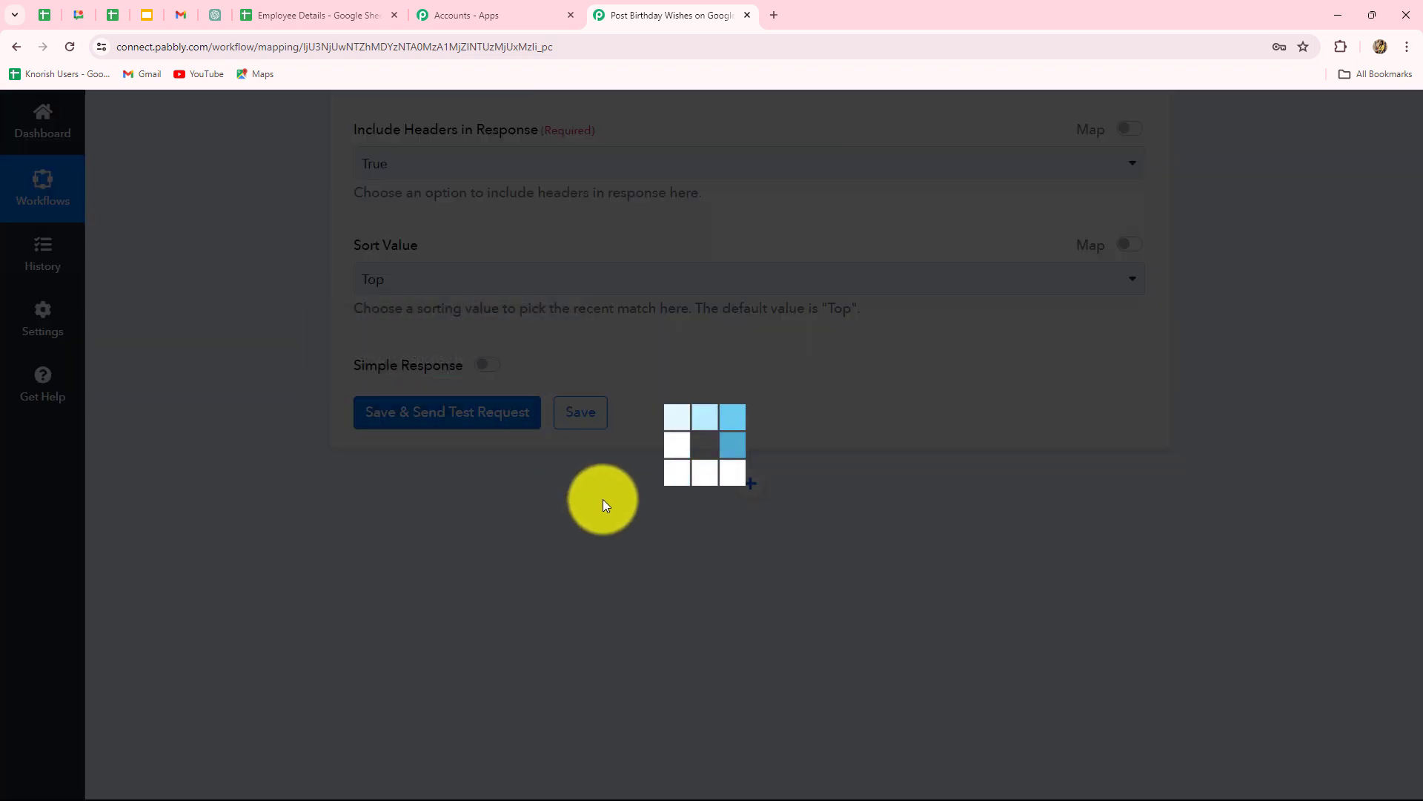
Enlarge the Response Result value of the Google Sheets lookup and examine the employee rows it returned
scroll(1150, 619, "down", 4)
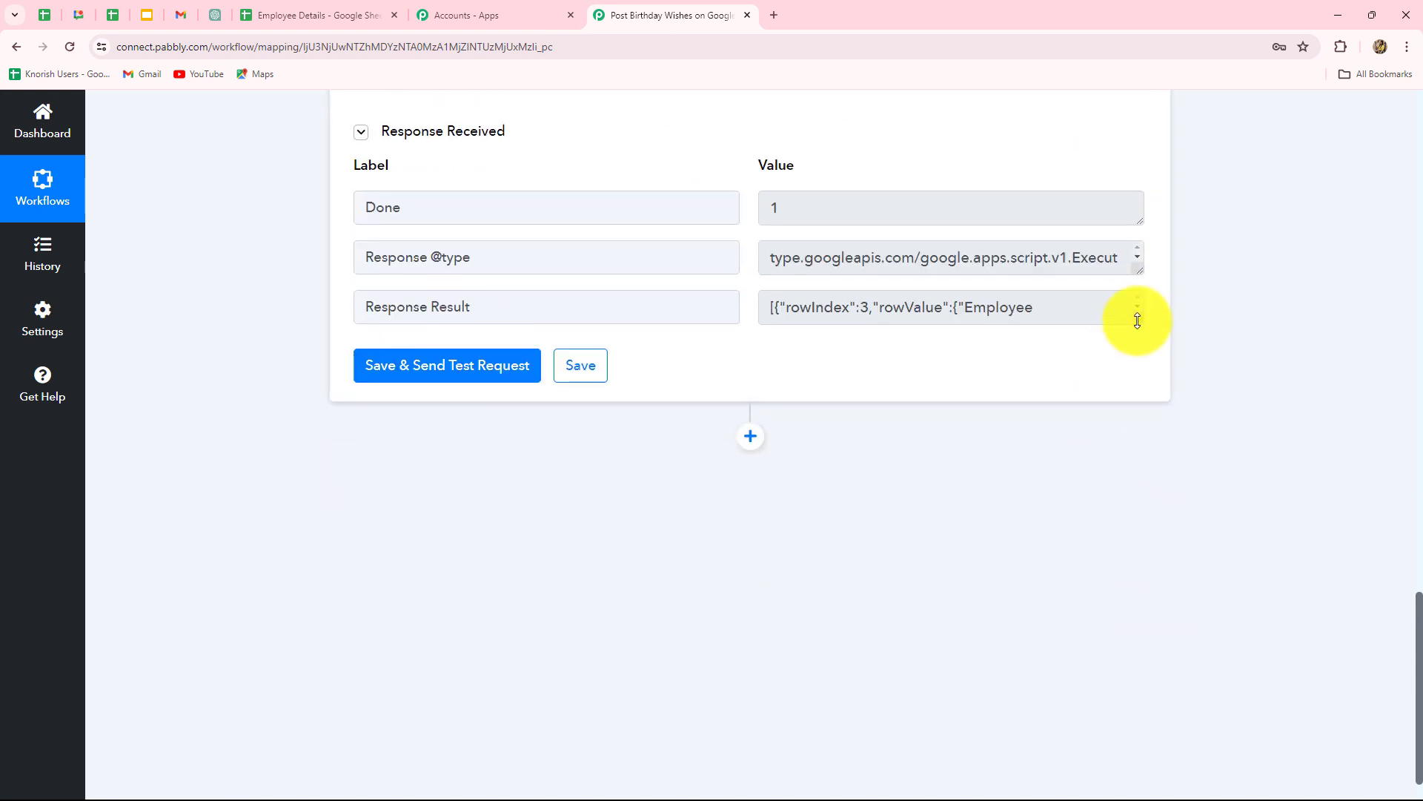
left_click_drag(1138, 320, 1136, 597)
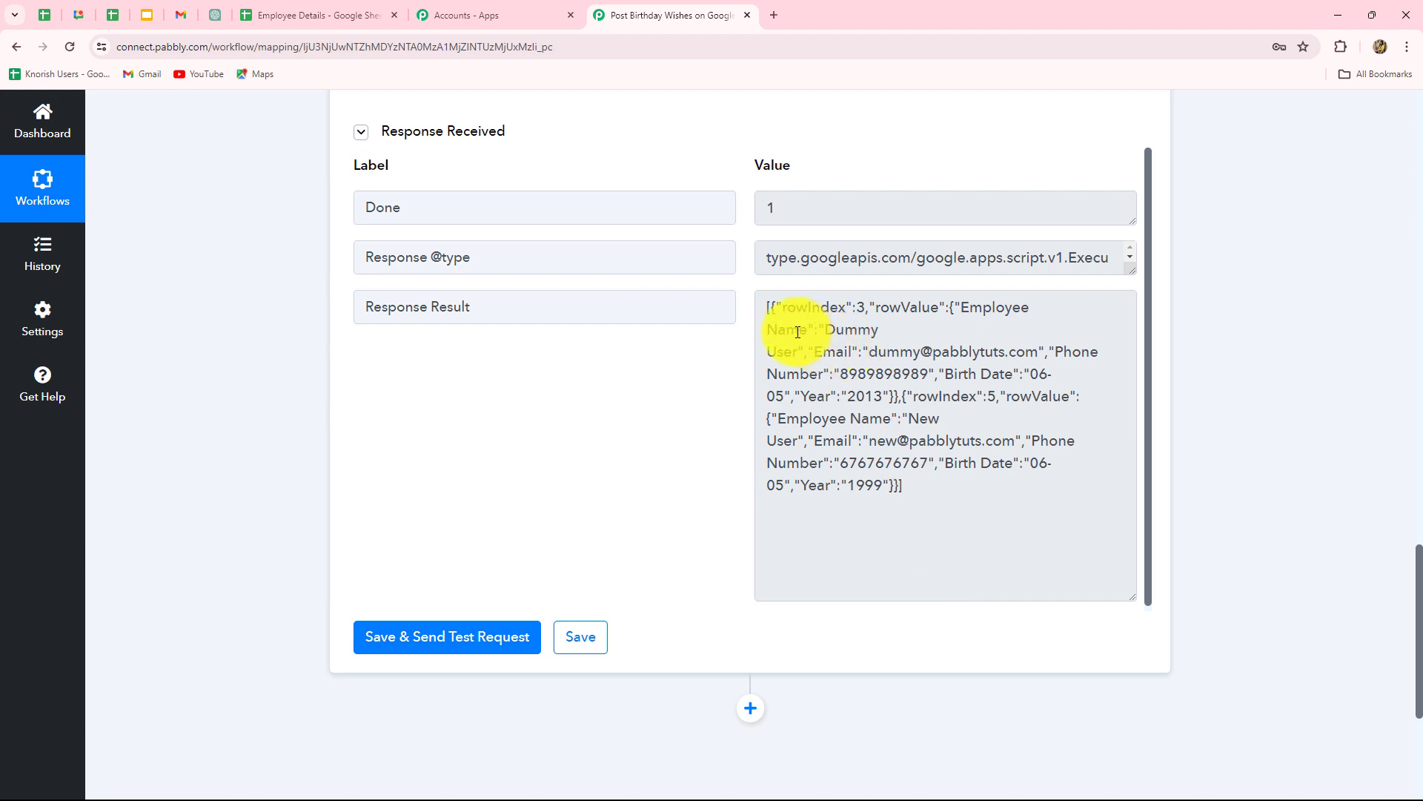
left_click(852, 332)
left_click_drag(770, 350, 799, 333)
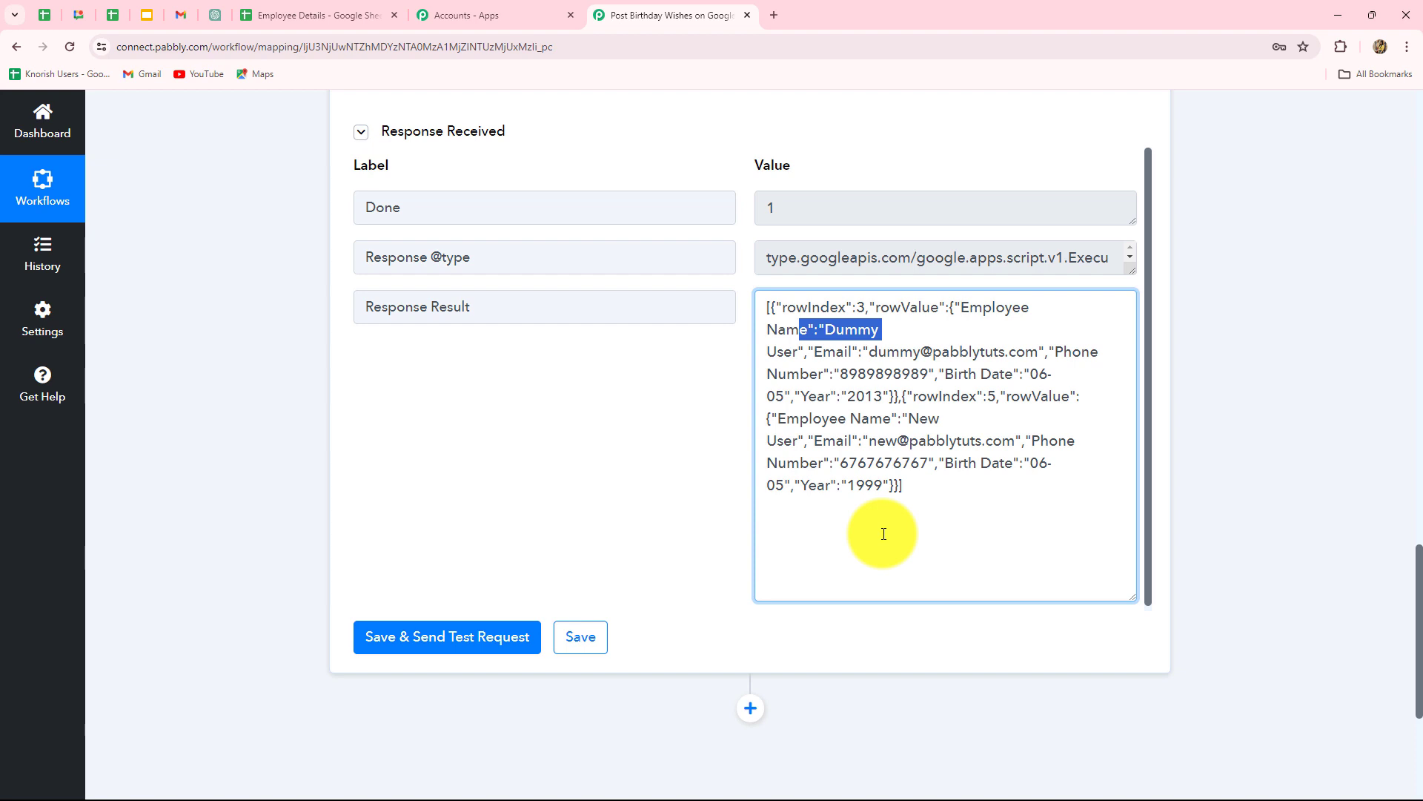
scroll(767, 617, "down", 2)
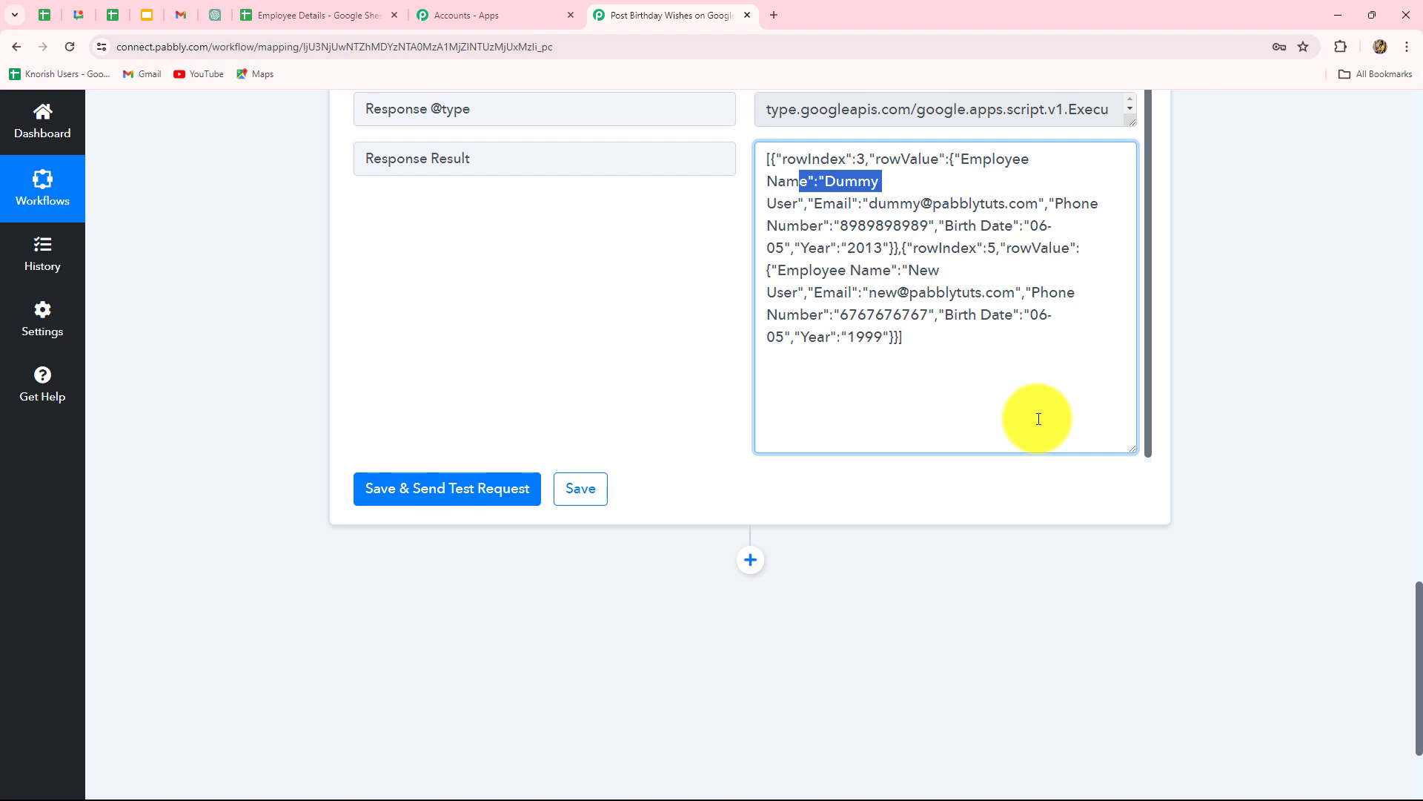
left_click(901, 408)
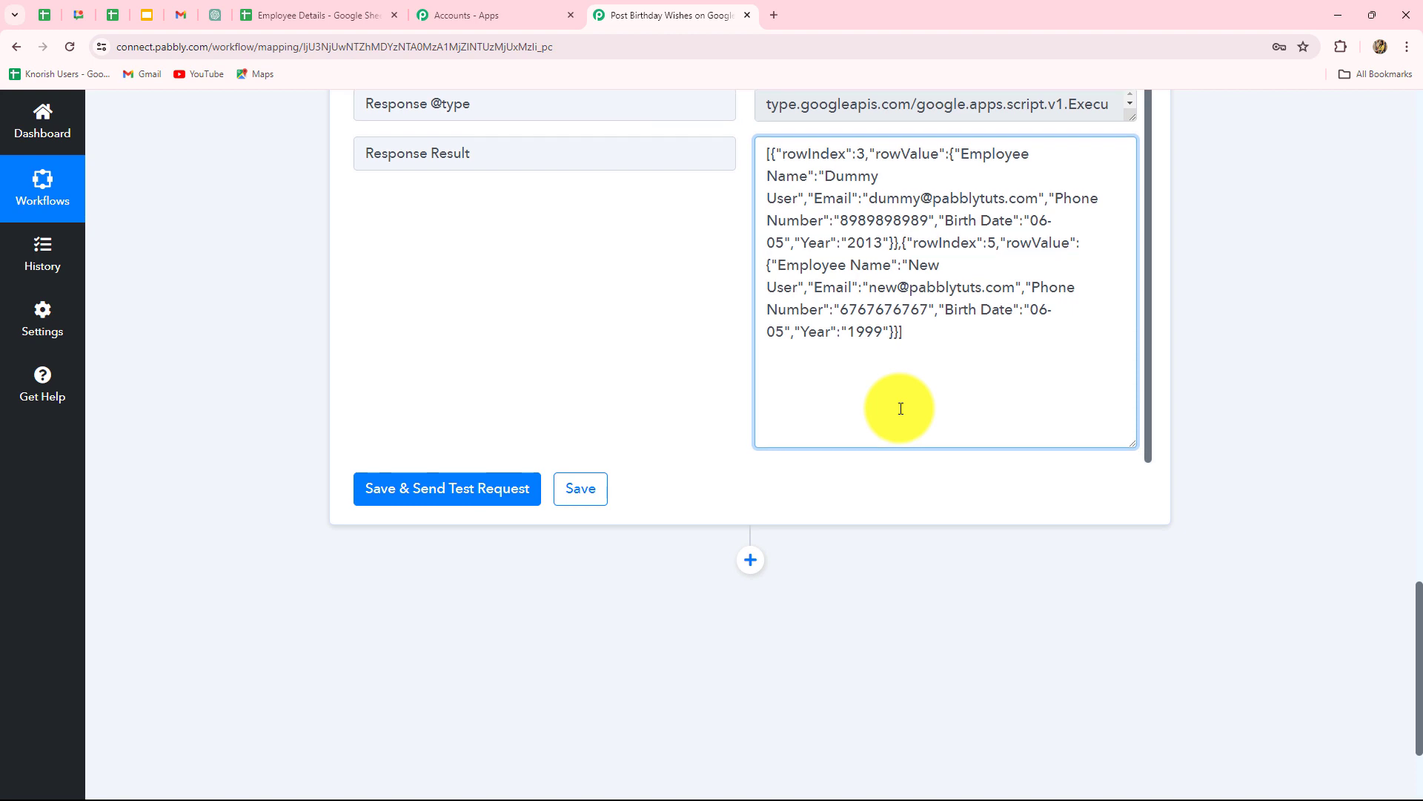
Add an Iterator (Pabbly) action after the lookup with the Process Arrays event and connect it
scroll(800, 550, "down", 3)
left_click(752, 384)
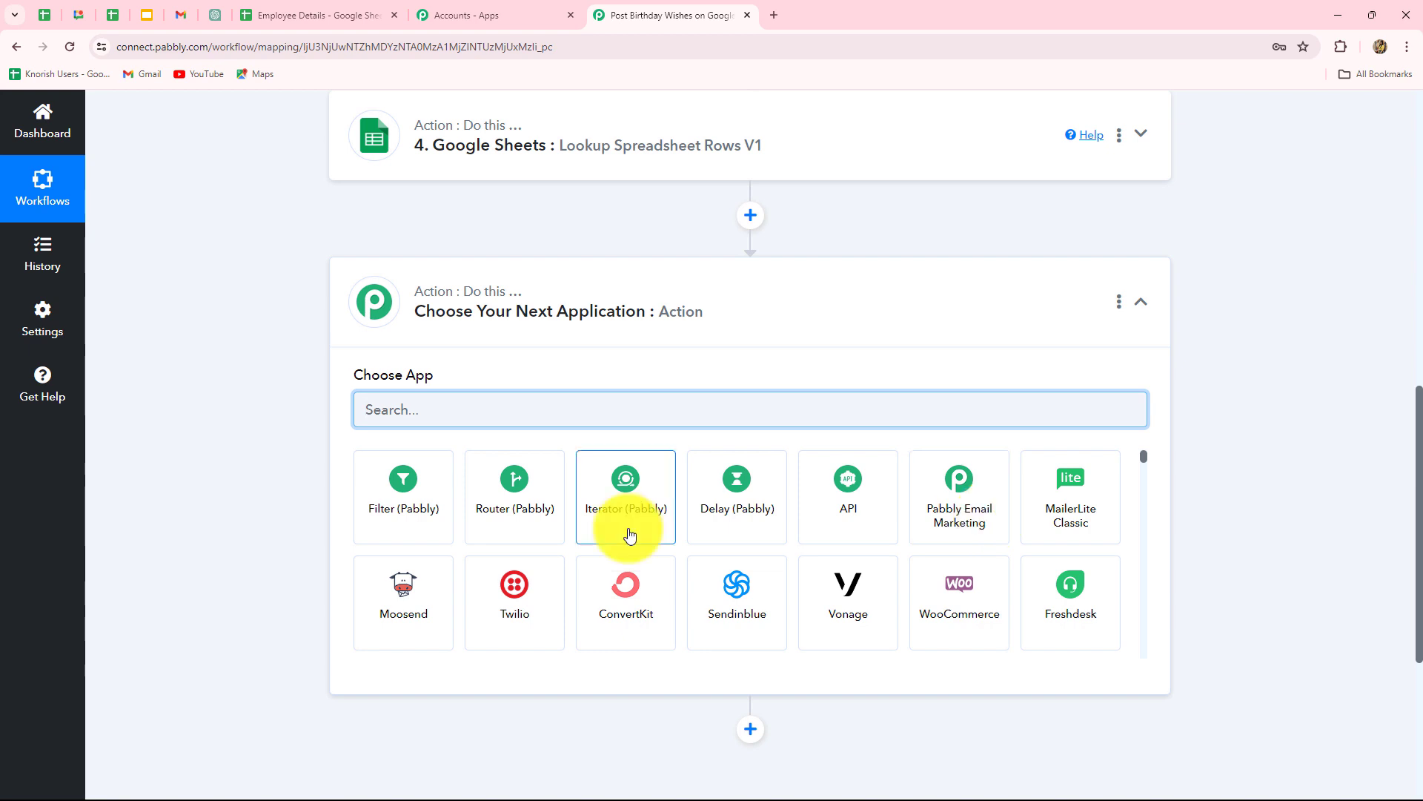
left_click(627, 523)
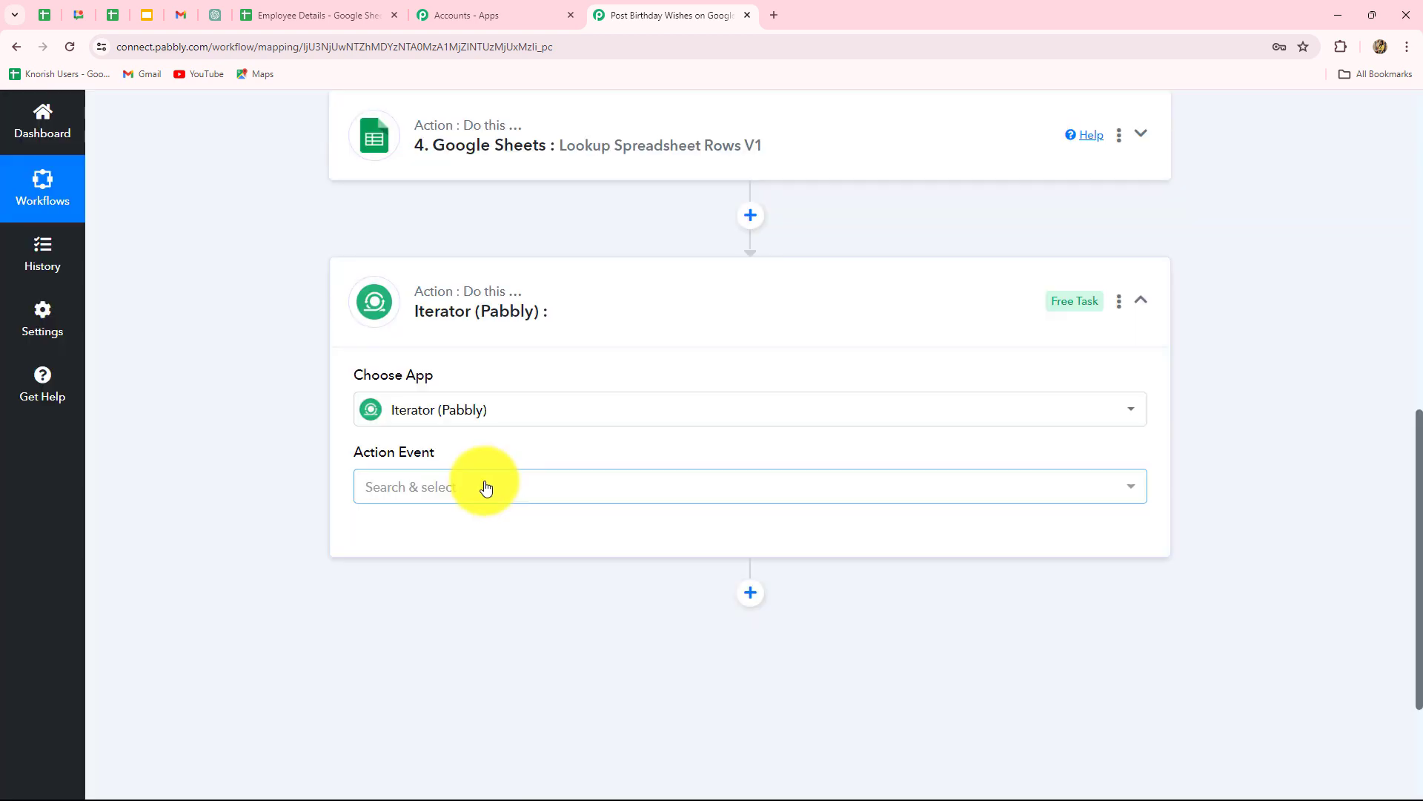
left_click(459, 493)
left_click(429, 572)
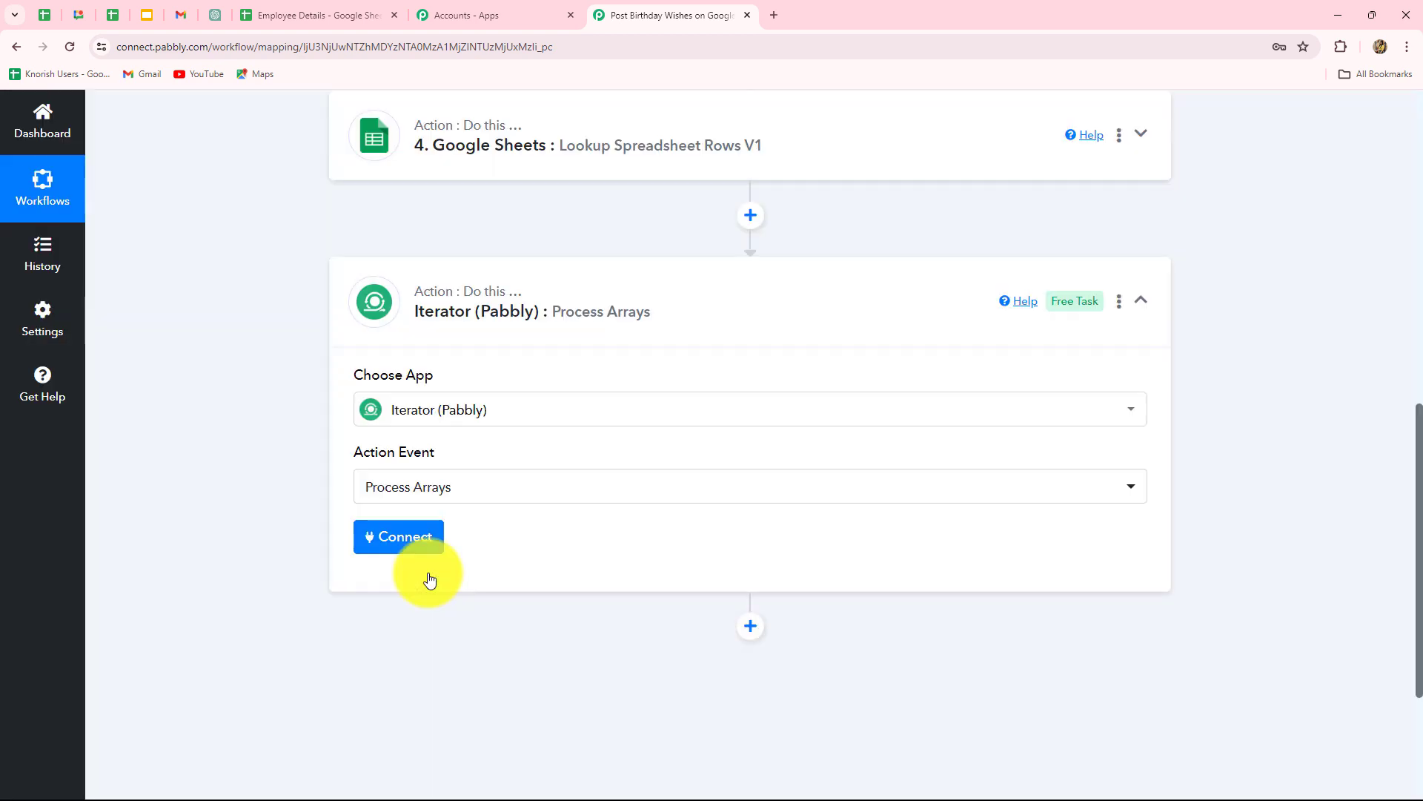
left_click(411, 545)
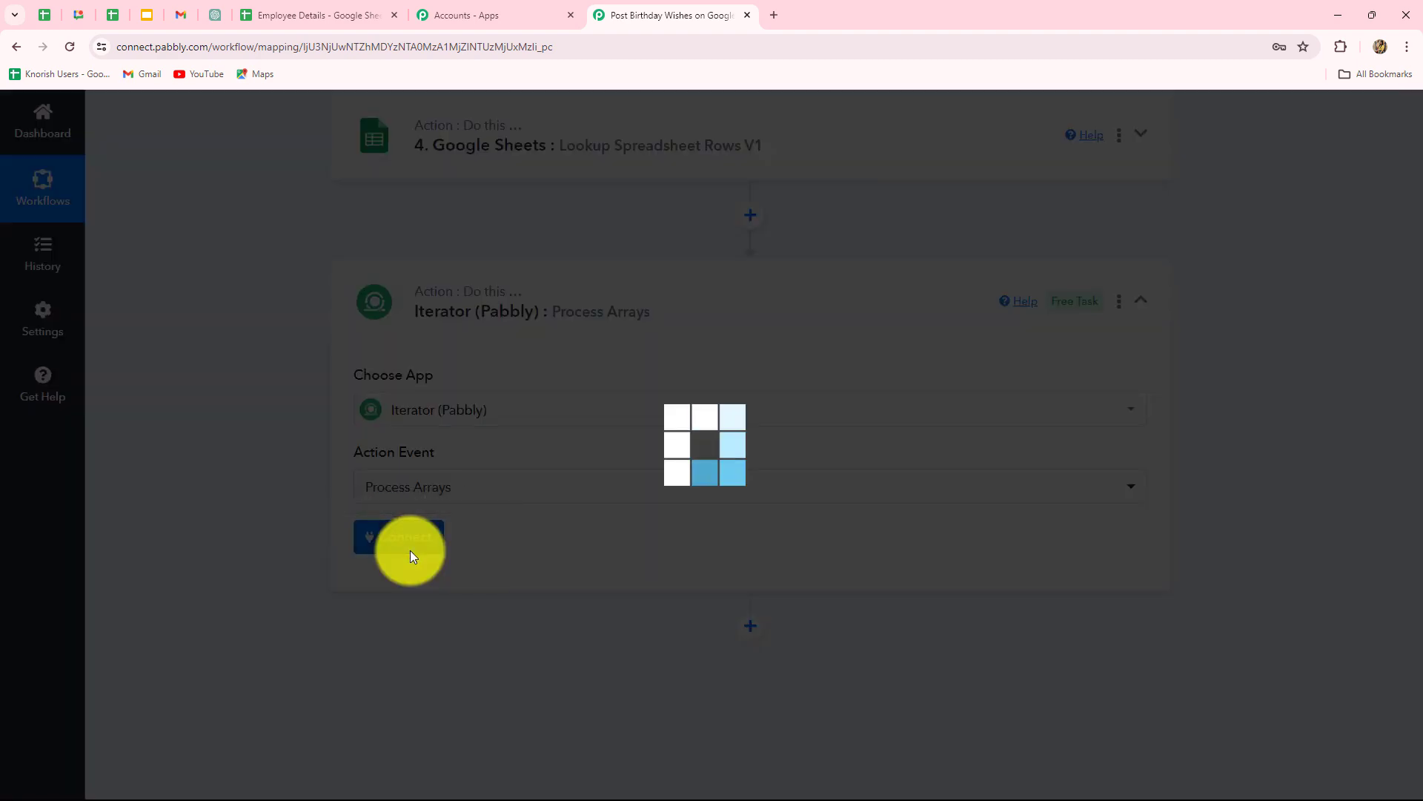
Save the Iterator with the array 4. Response Result [], send a test request and review the returned row values
scroll(687, 548, "down", 4)
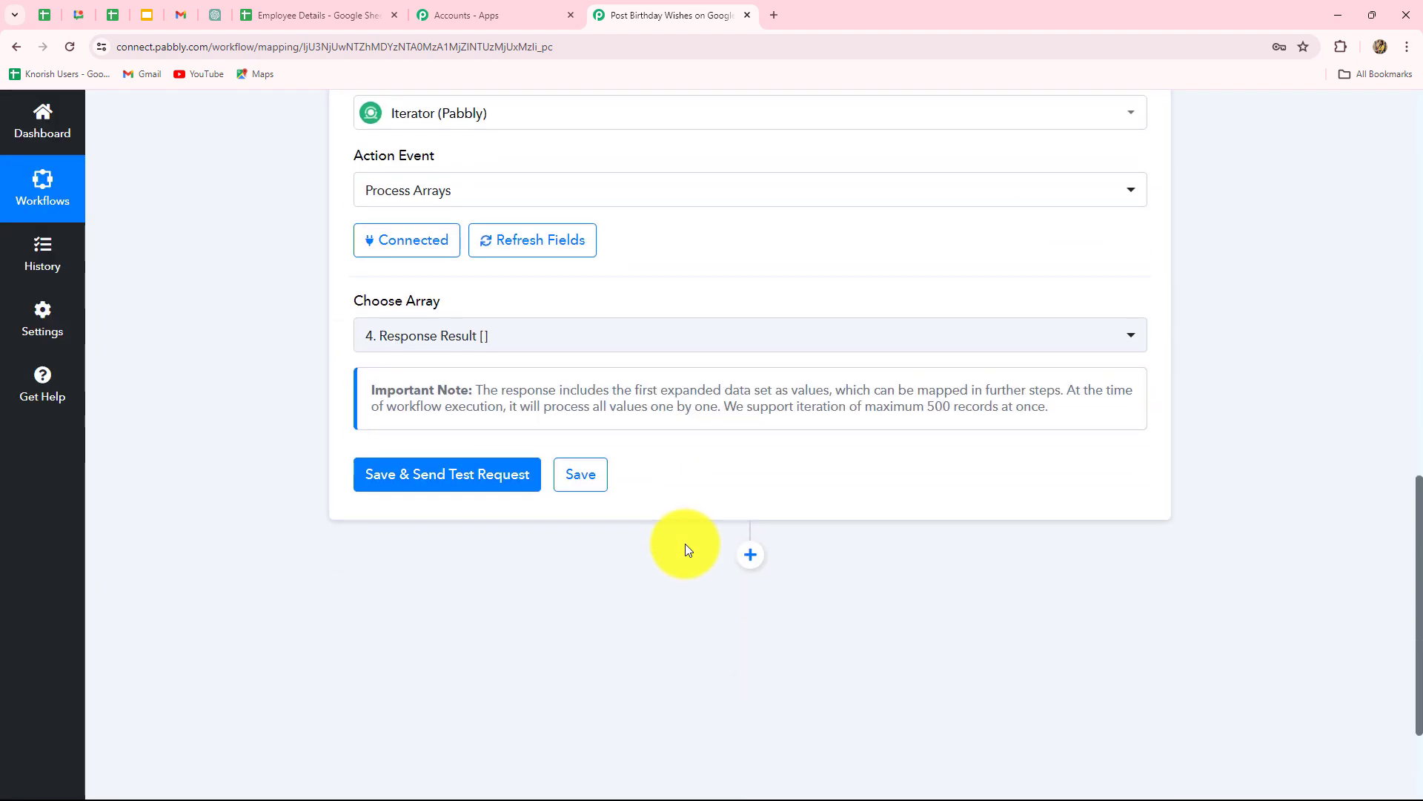
left_click(469, 479)
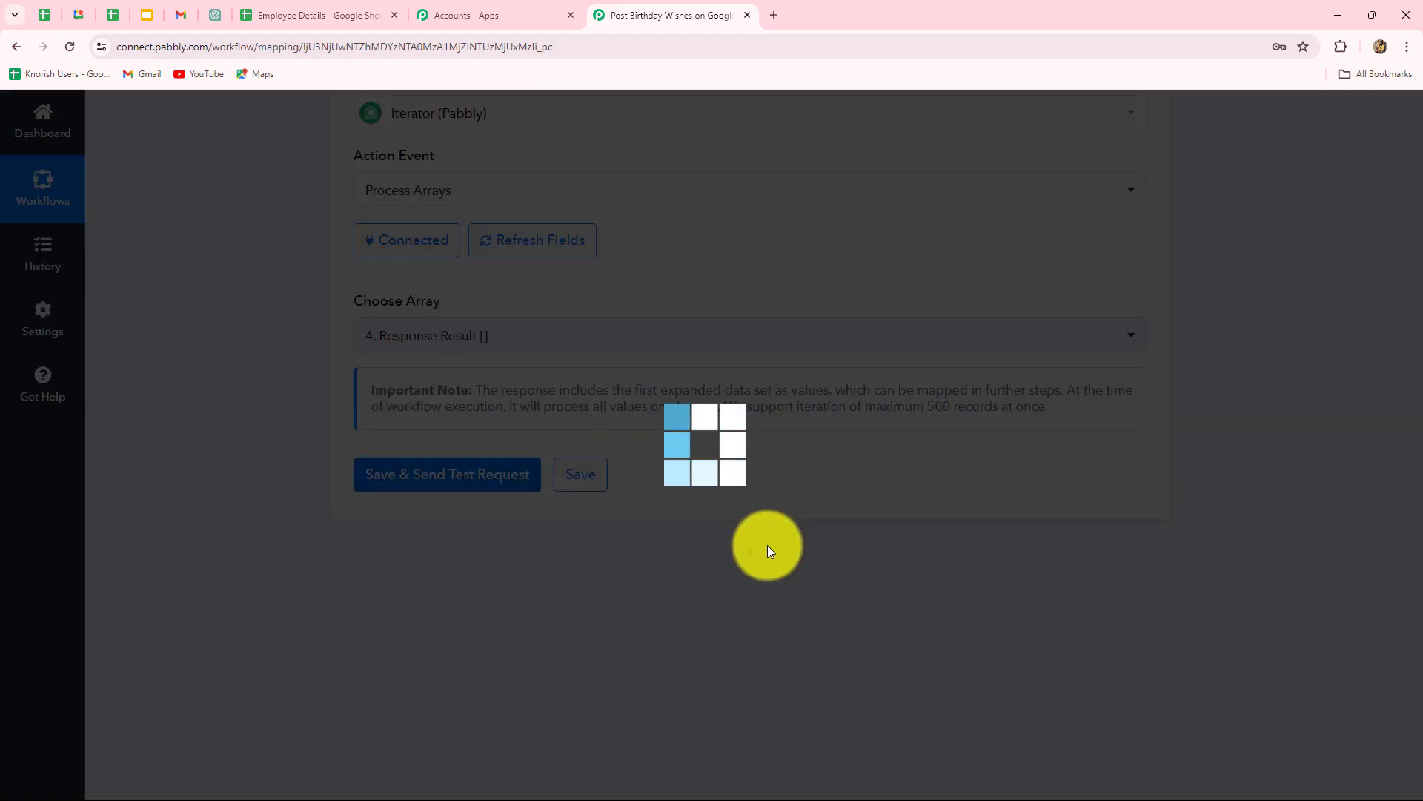
scroll(767, 545, "down", 5)
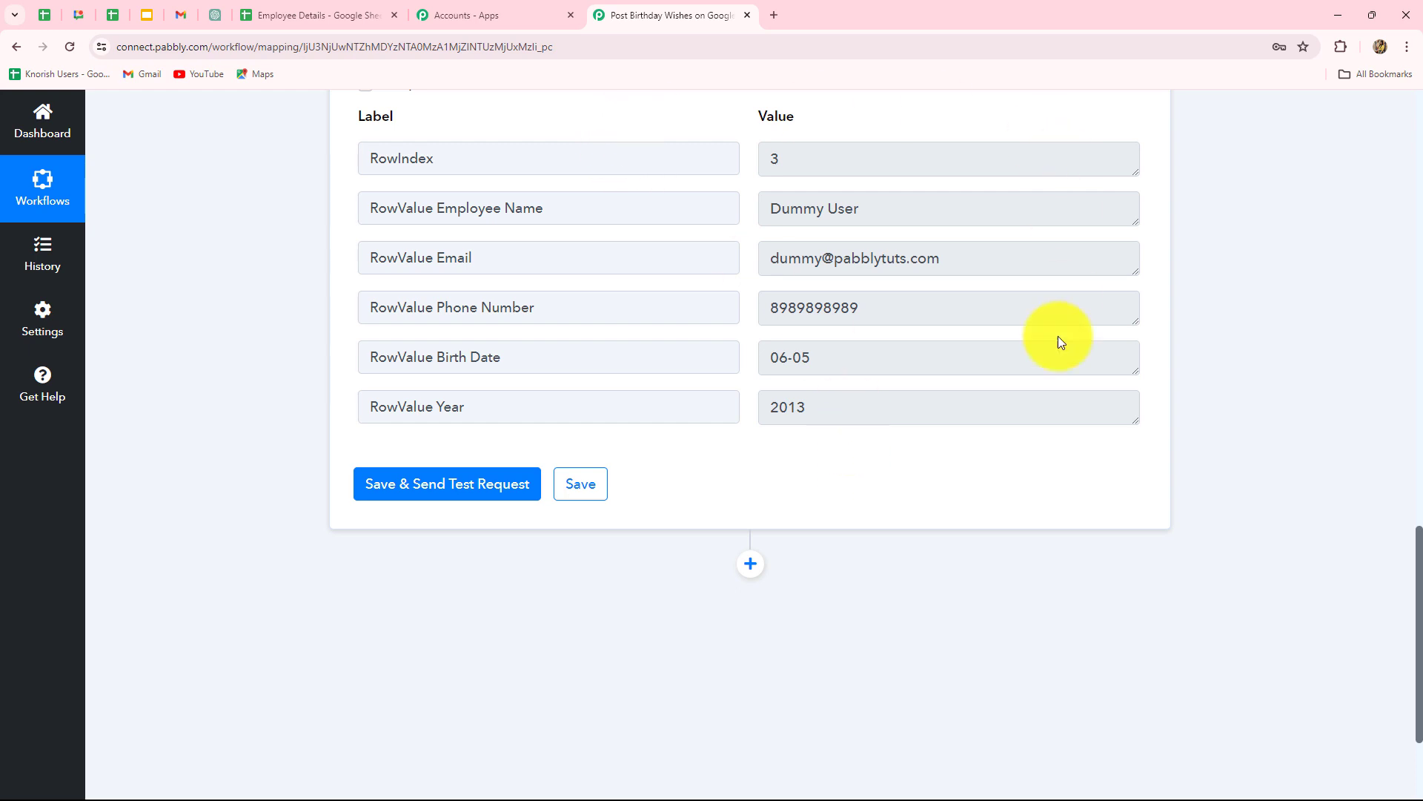
scroll(915, 457, "down", 3)
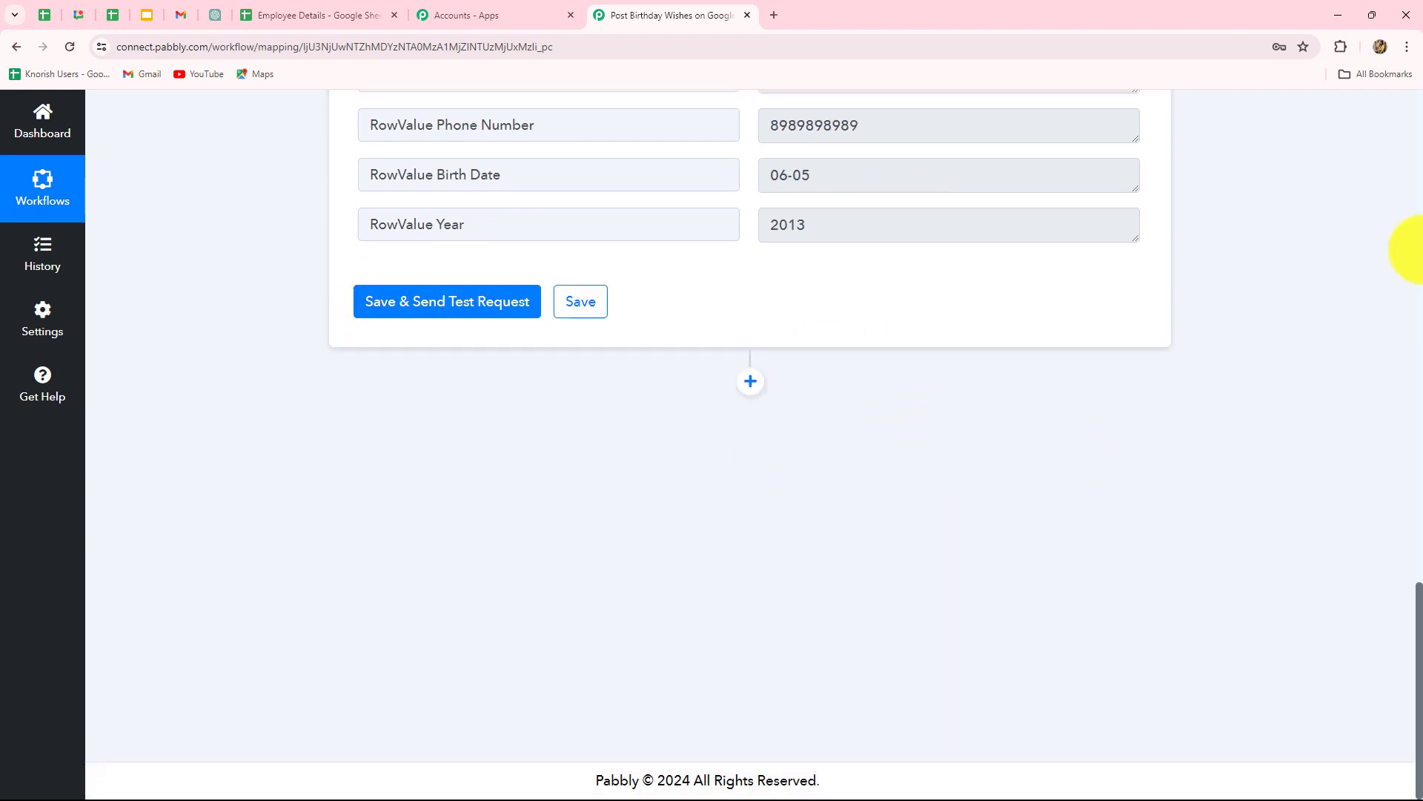
Add a Google Chat Hangout action after the Iterator with the Create Message event and connect it
left_click(78, 15)
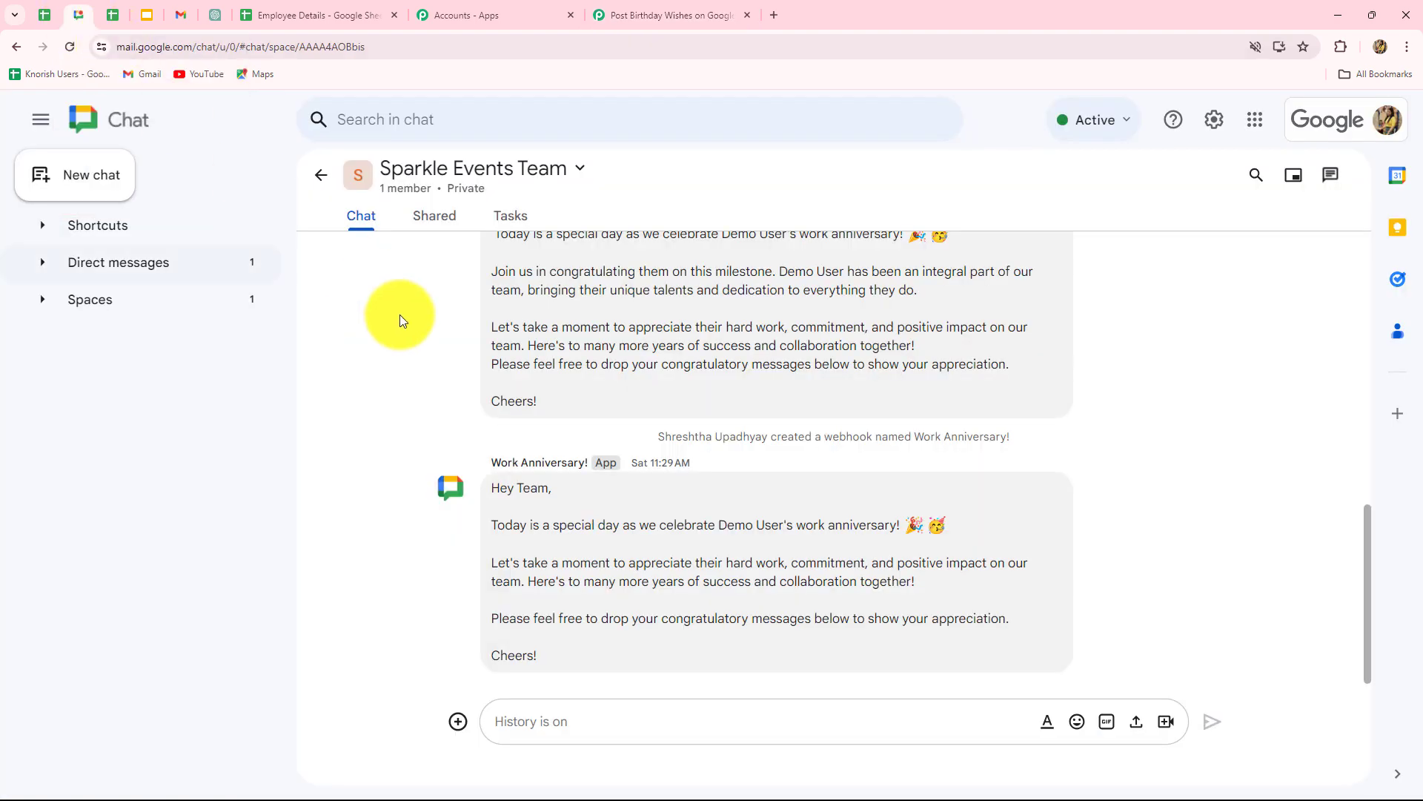
left_click(645, 17)
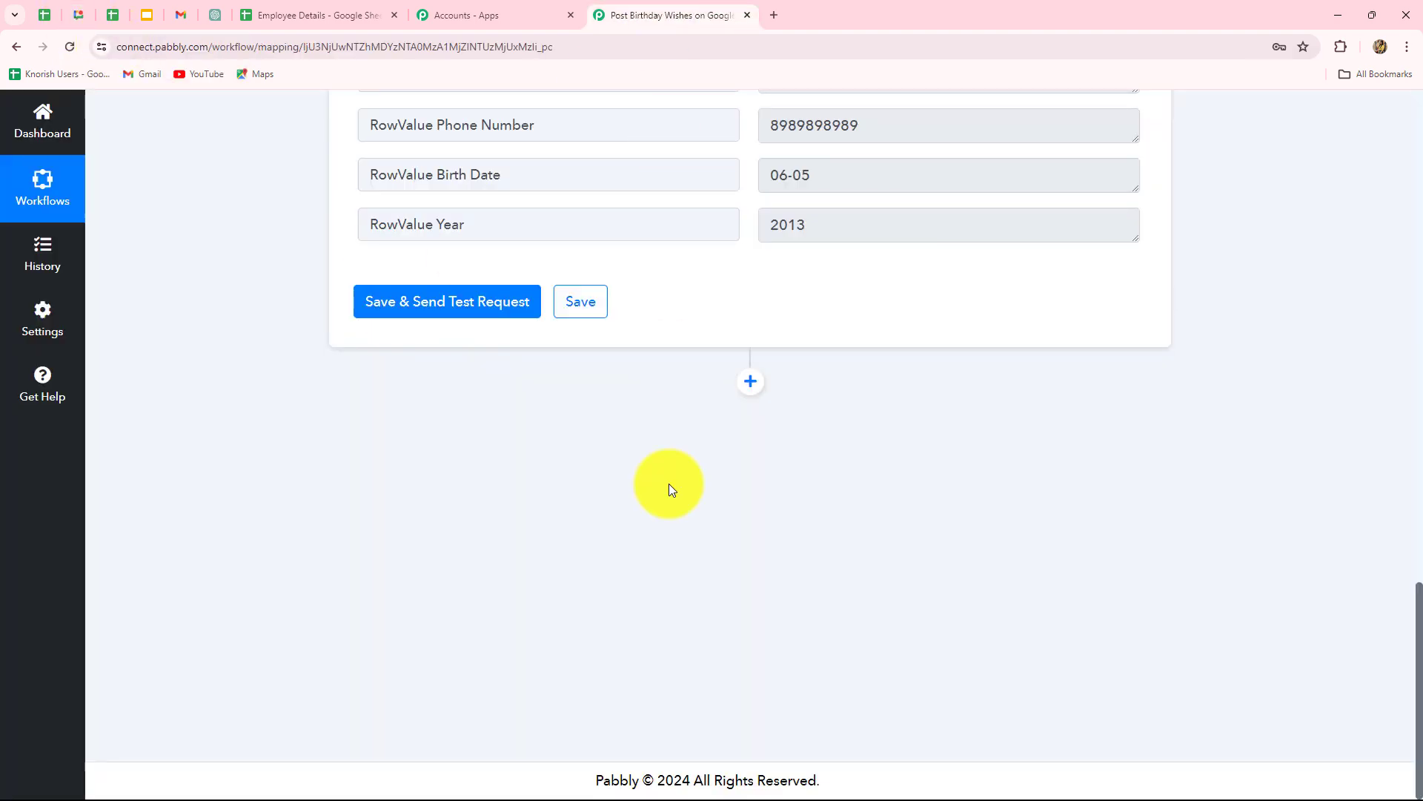
left_click(760, 385)
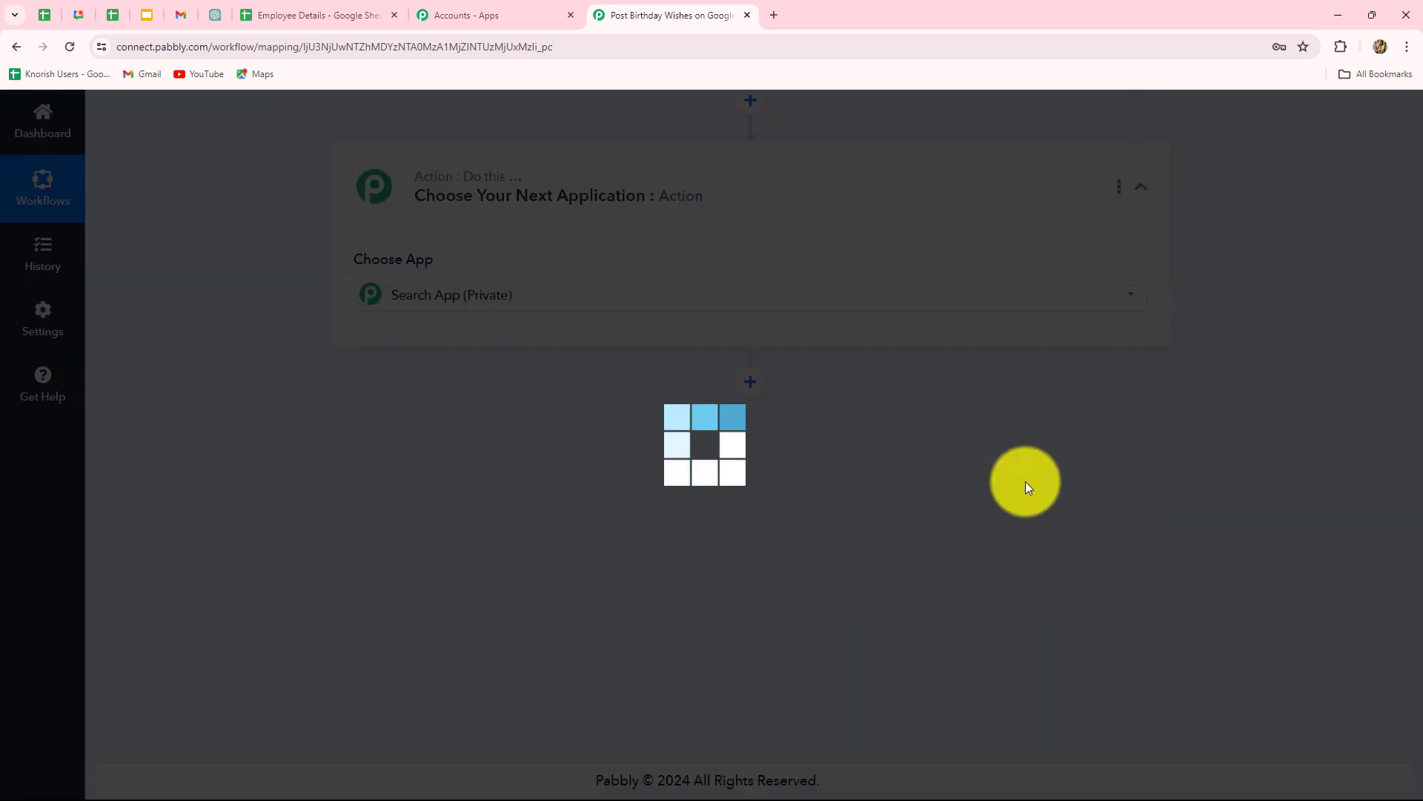
left_click(422, 408)
type("Goo")
key("Caps_Lock")
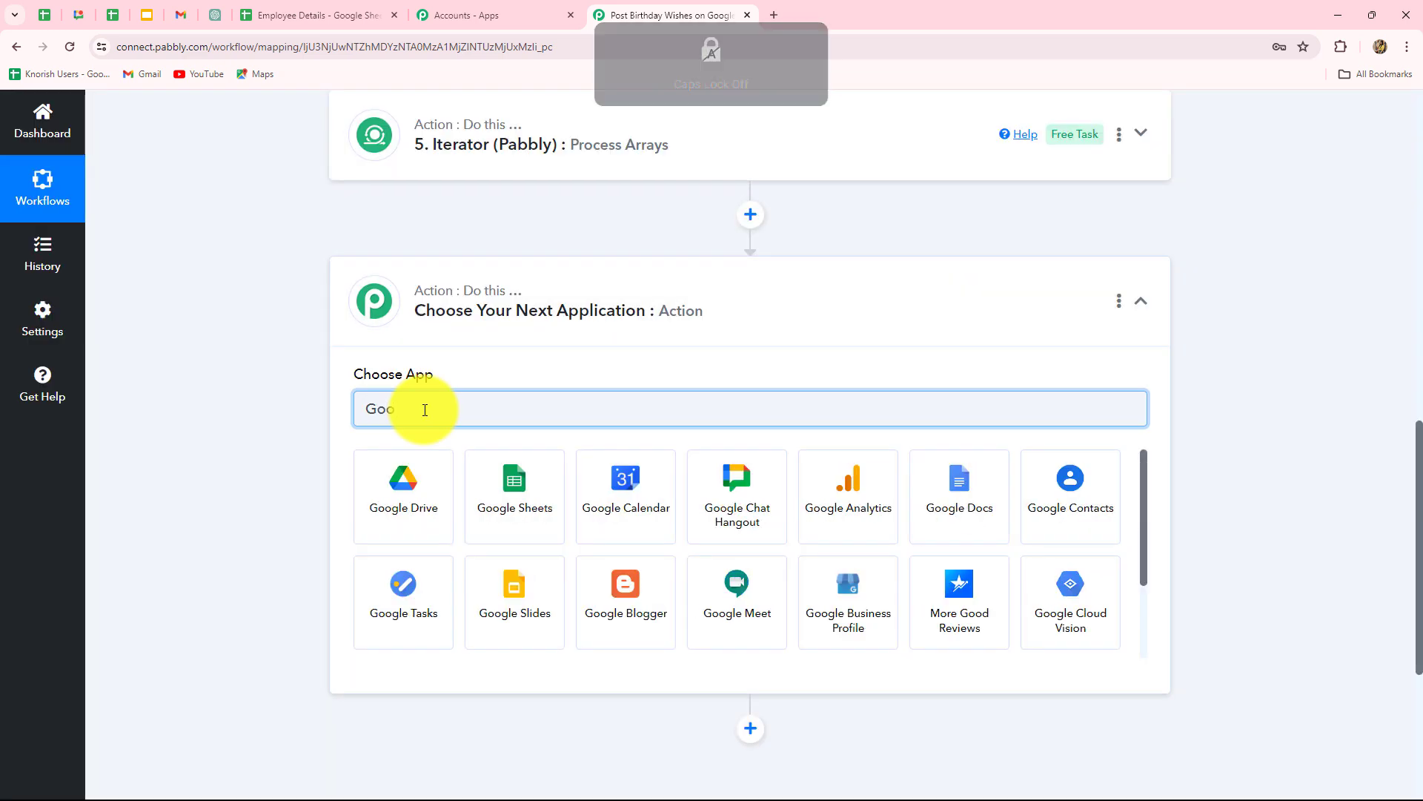
left_click(750, 498)
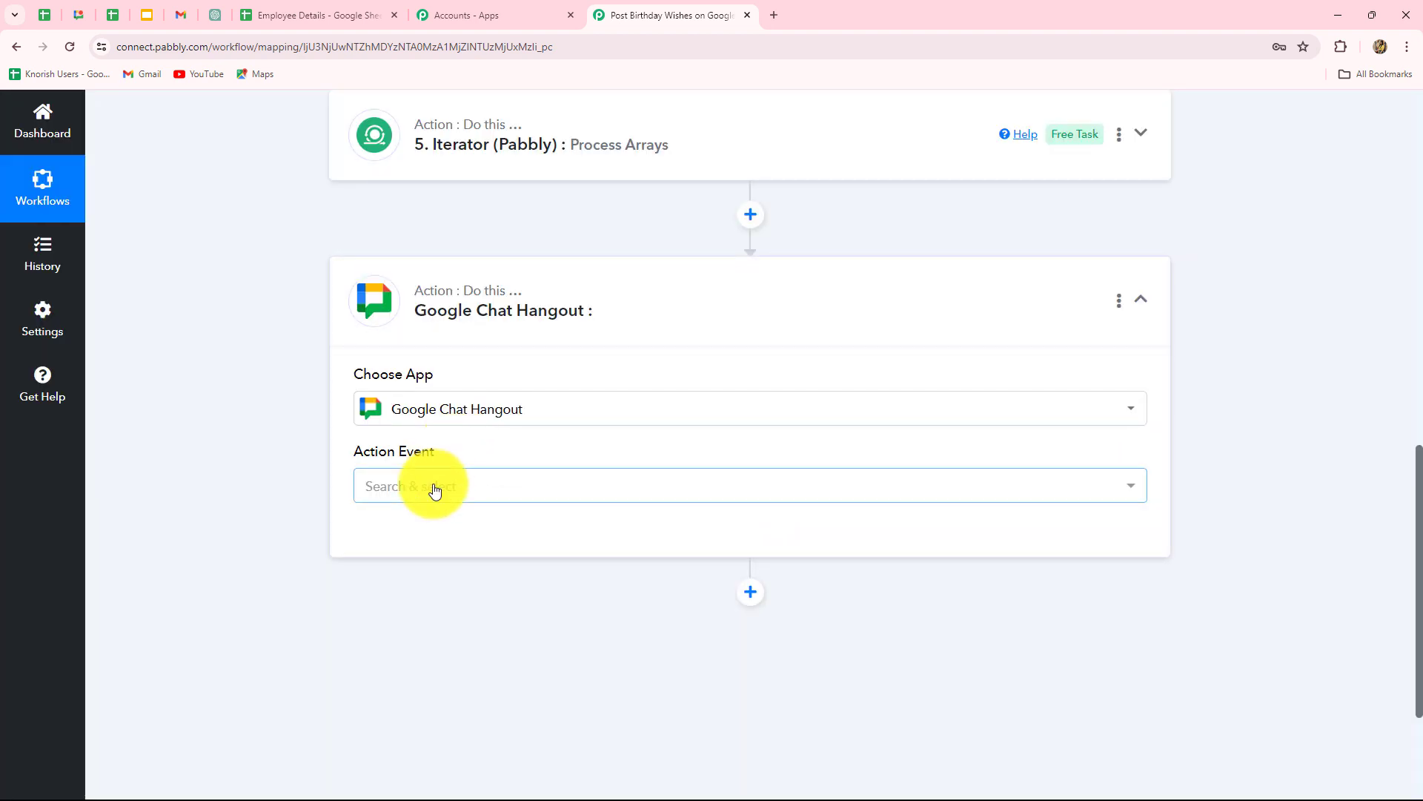
left_click(436, 486)
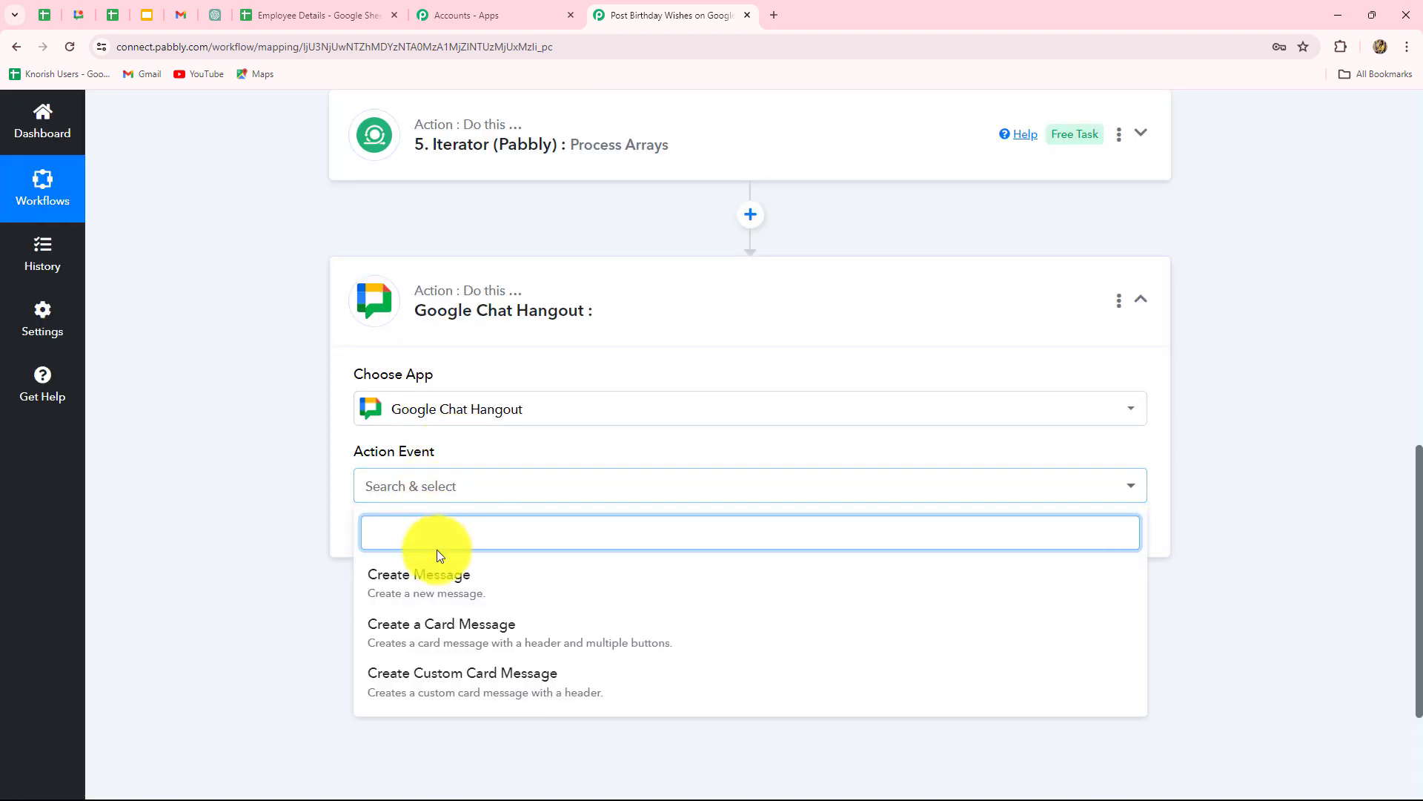
left_click(433, 593)
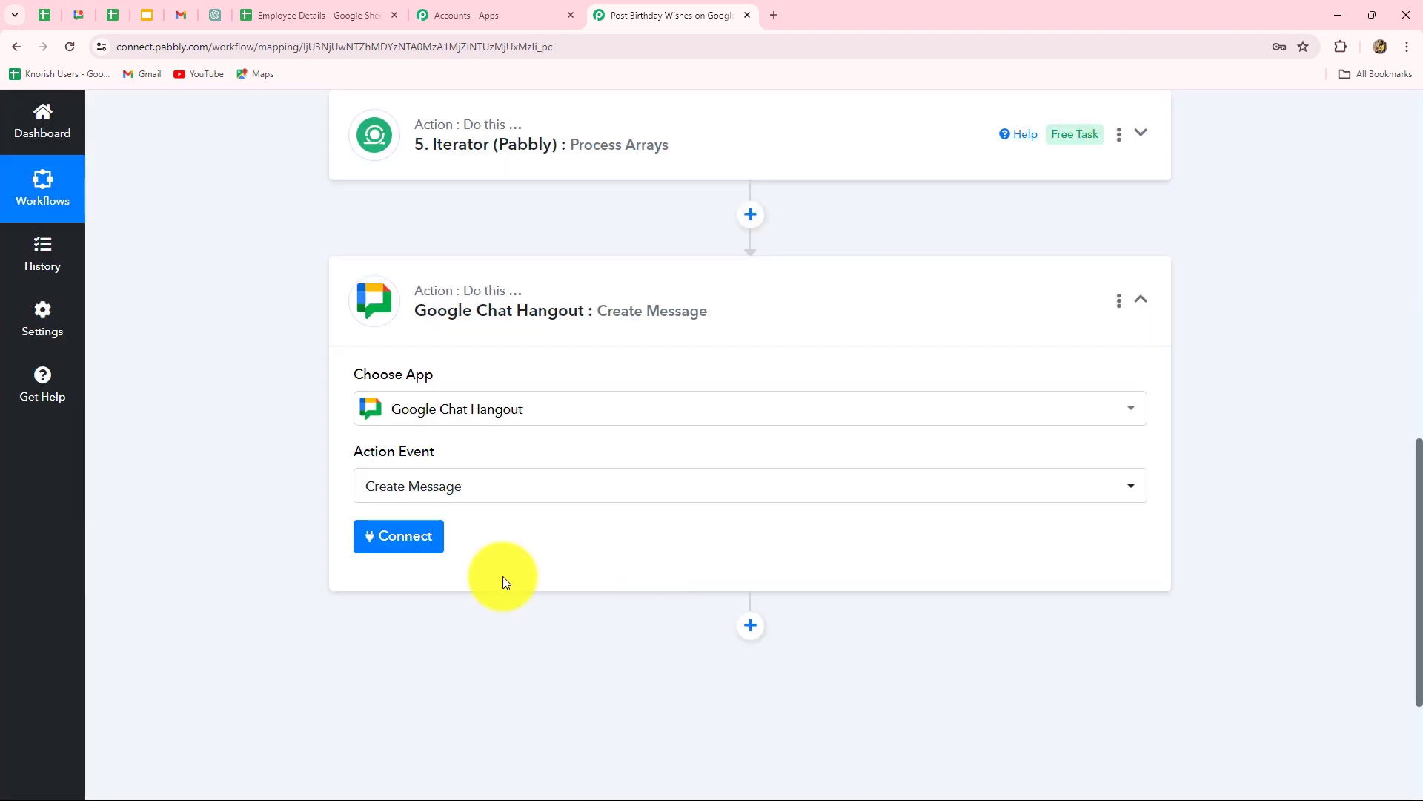
left_click(385, 536)
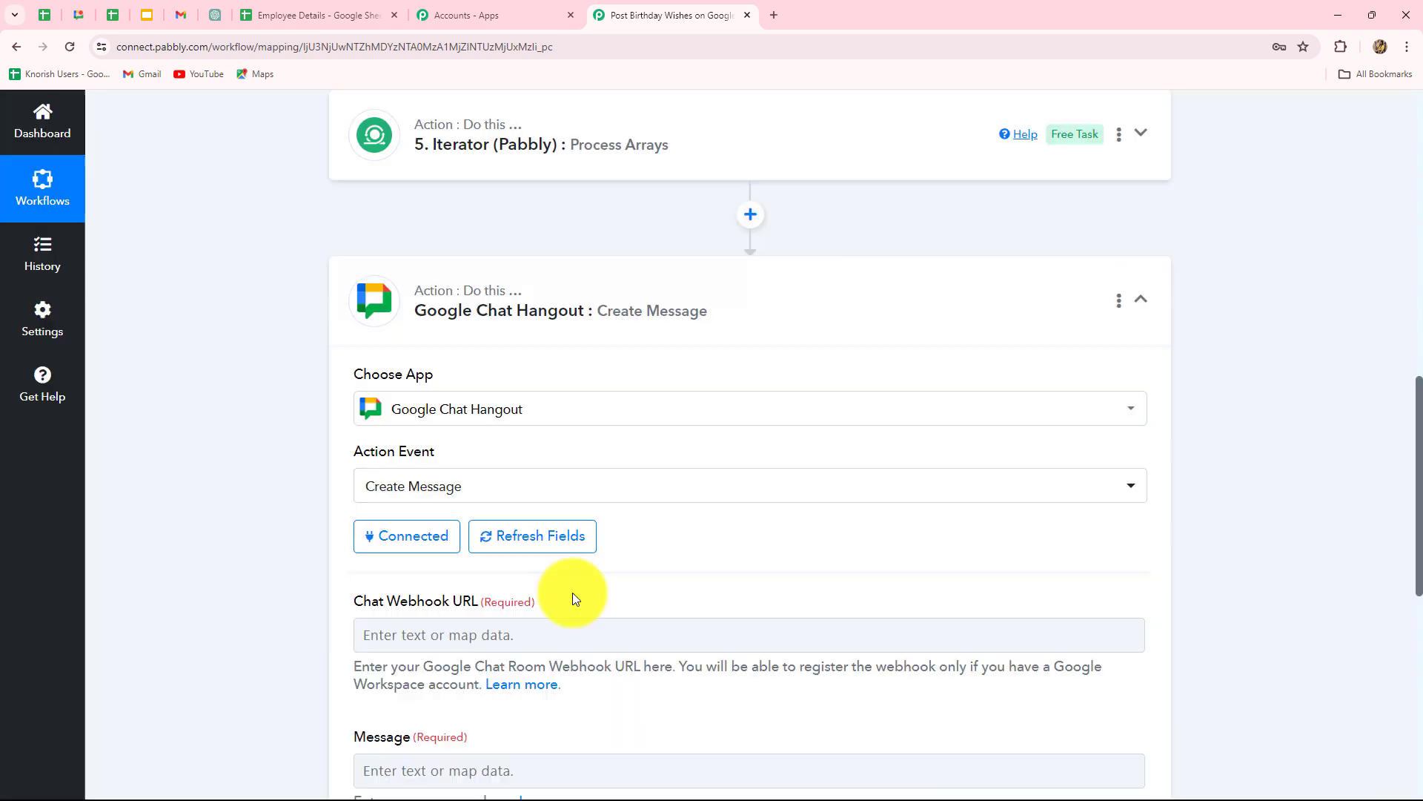
Open the help guide for the Chat Webhook URL and copy the avatar image link from its webhook registration instructions
scroll(573, 593, "down", 5)
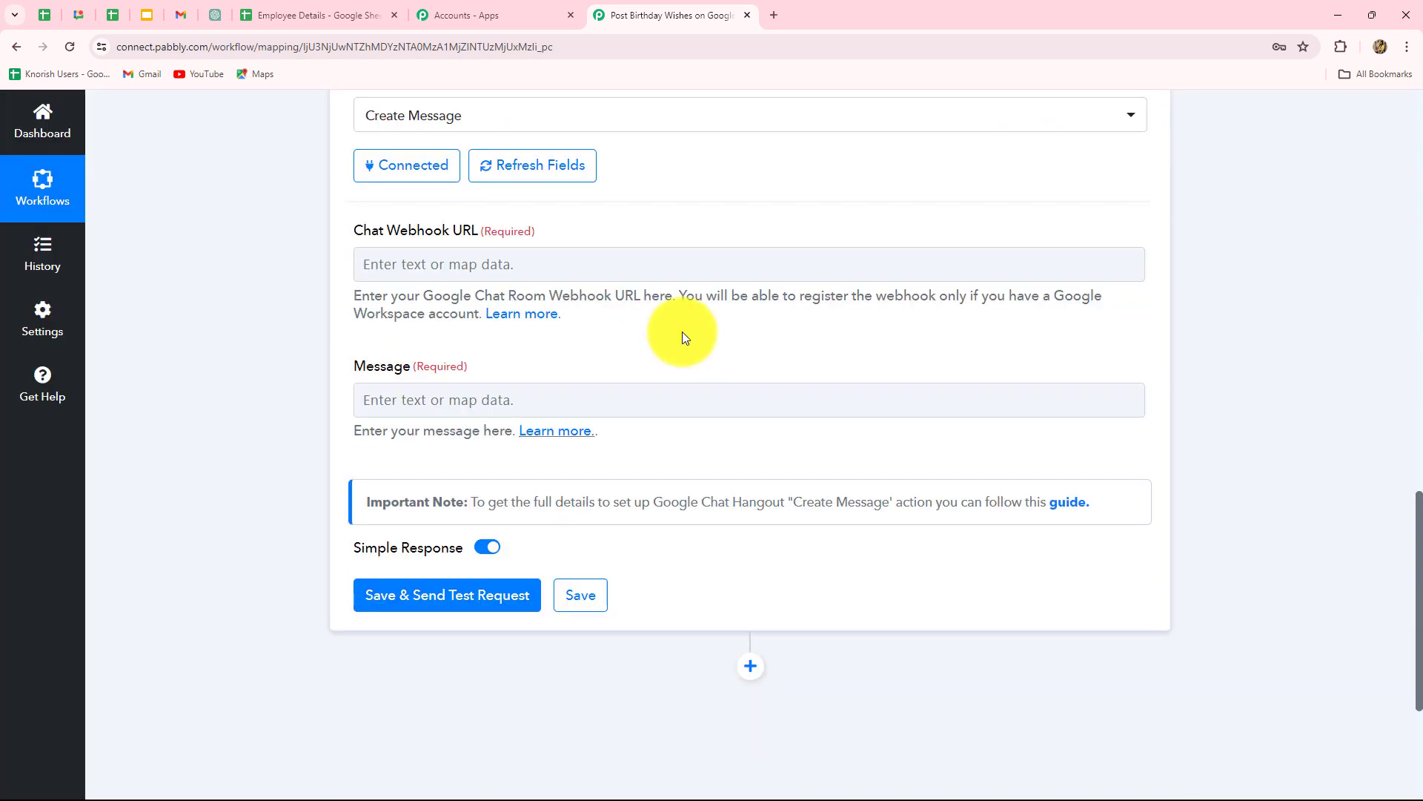
left_click(359, 250)
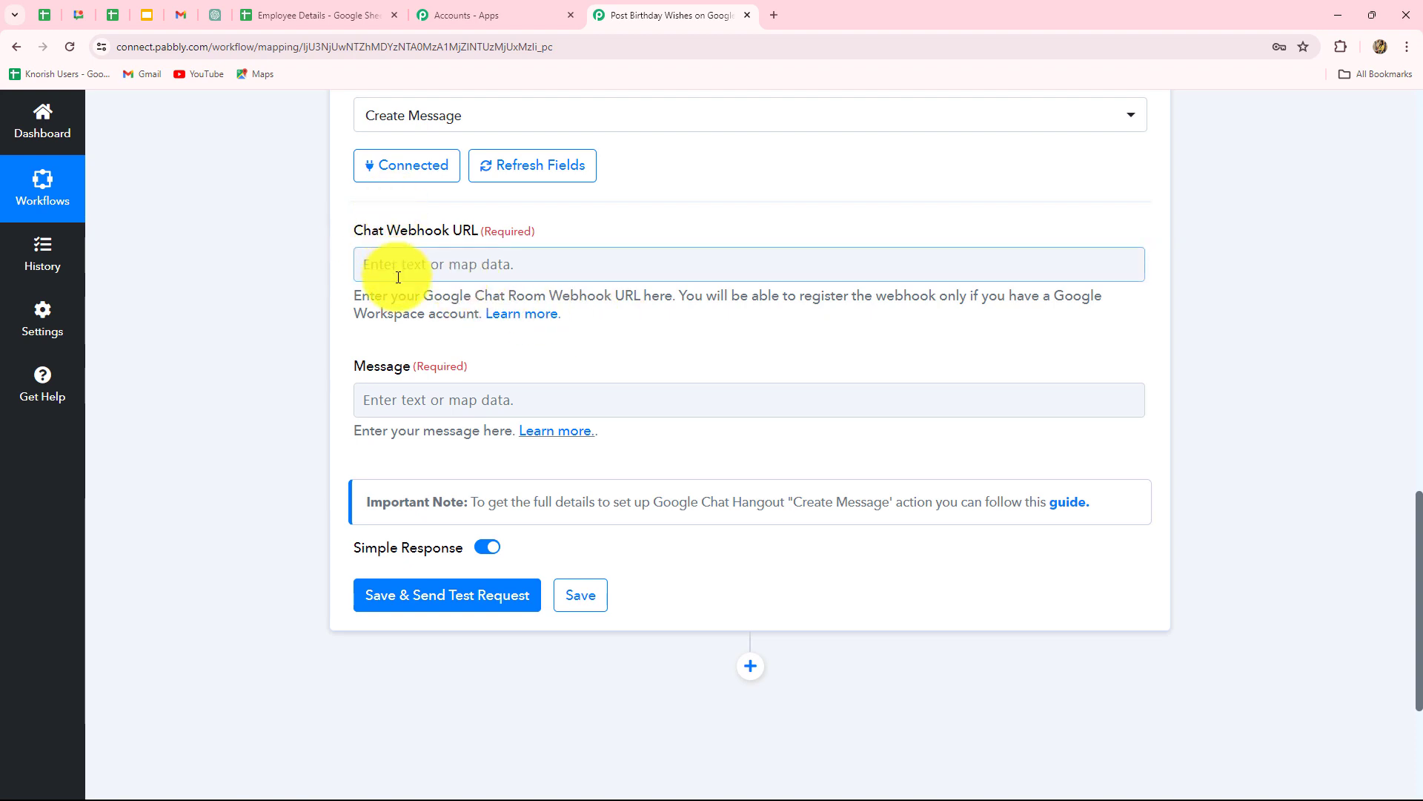
left_click(493, 315)
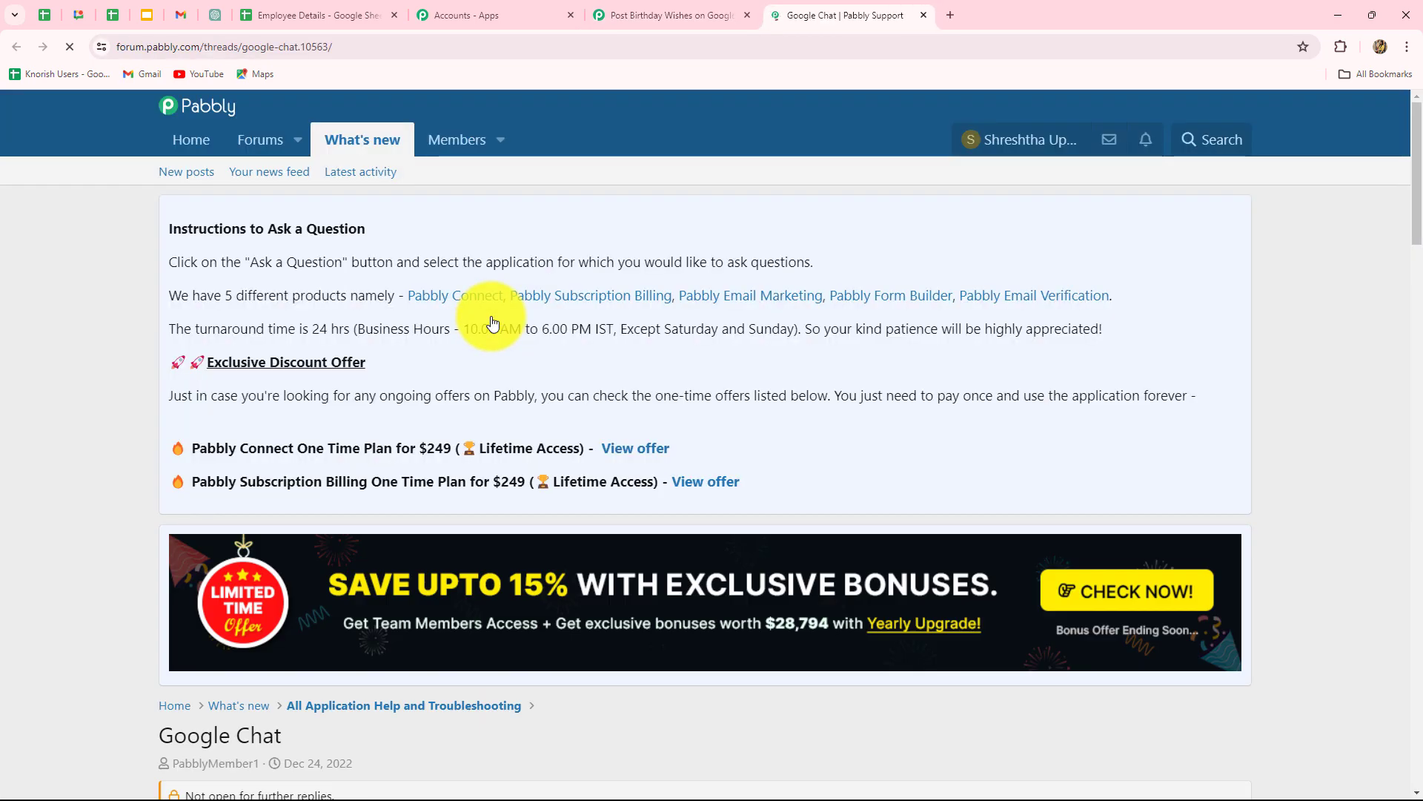
scroll(493, 322, "down", 10)
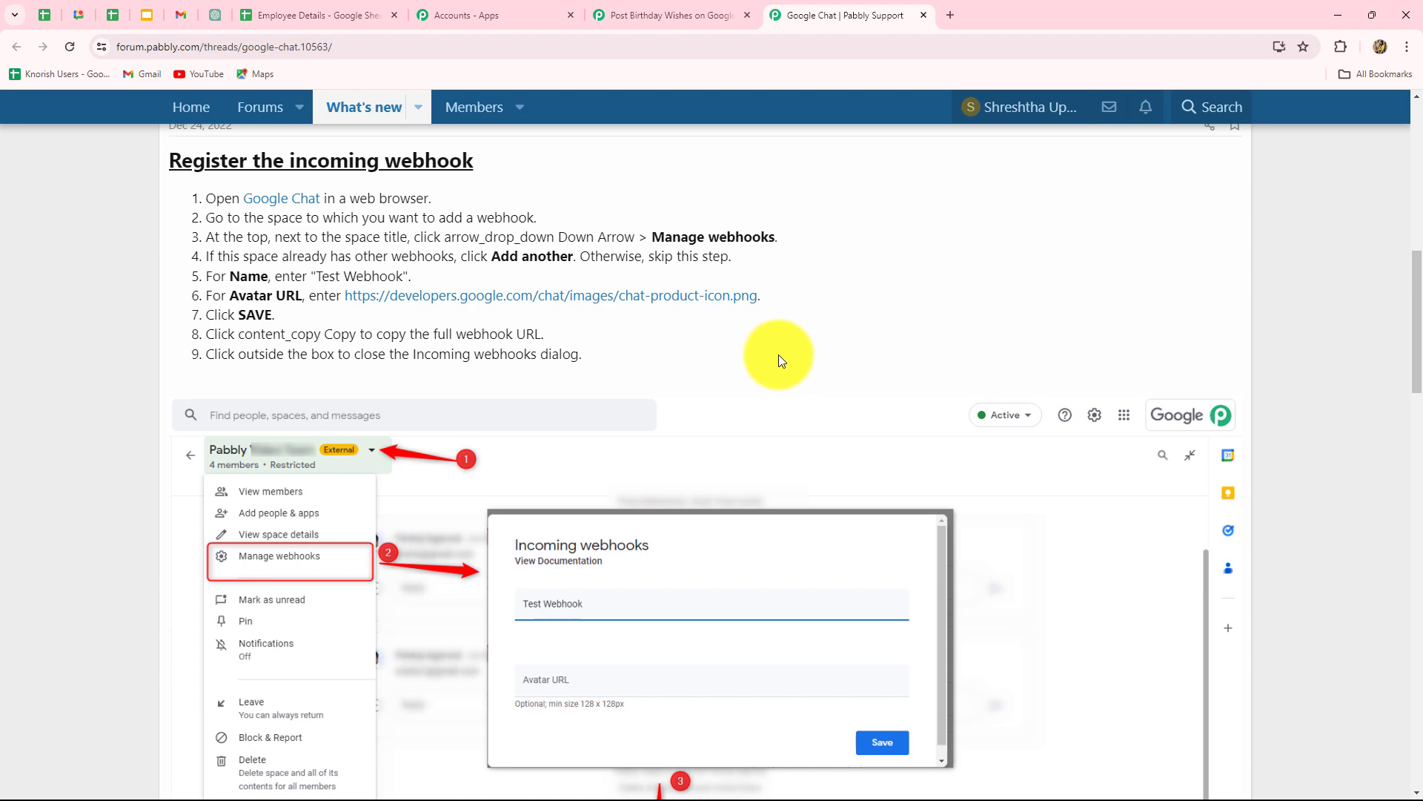
right_click(652, 300)
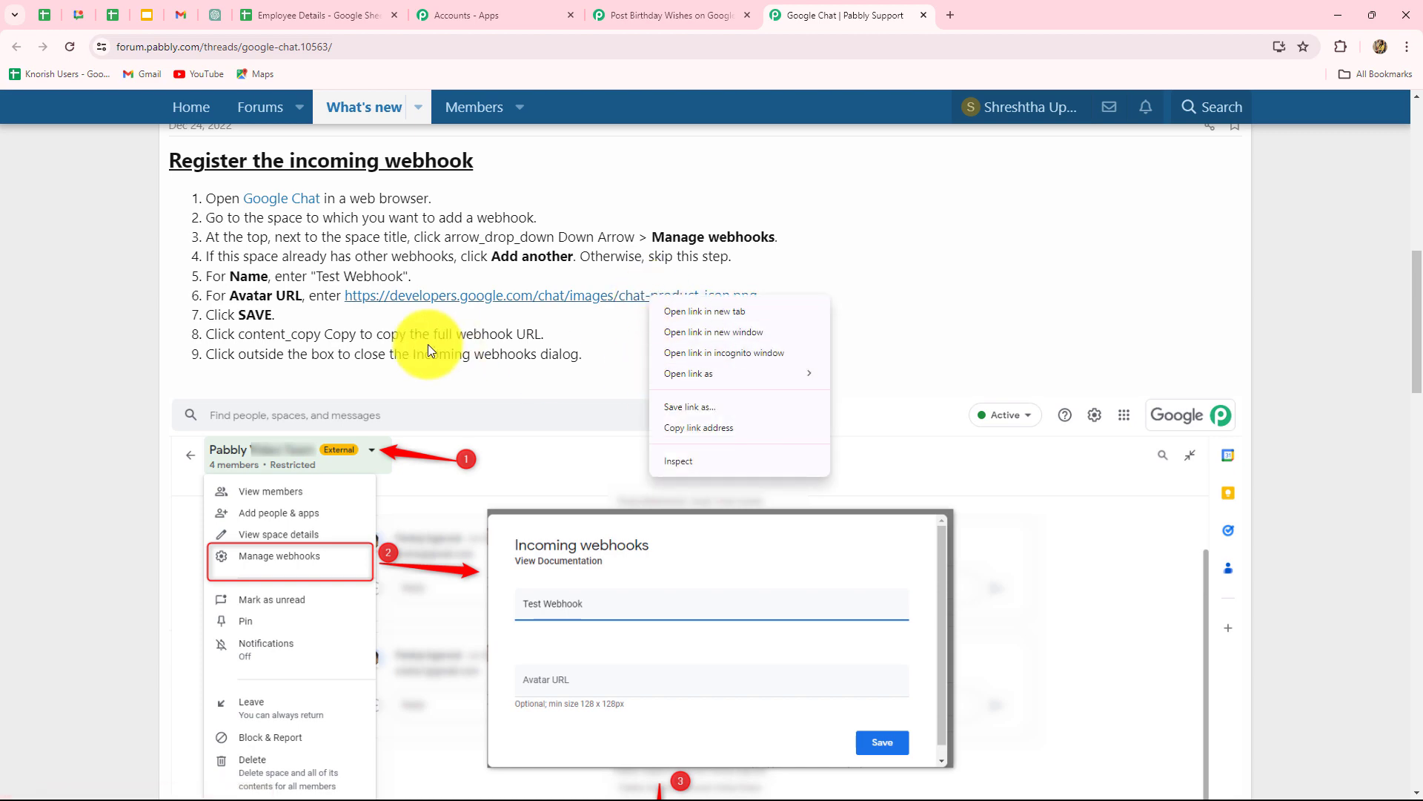
left_click(676, 429)
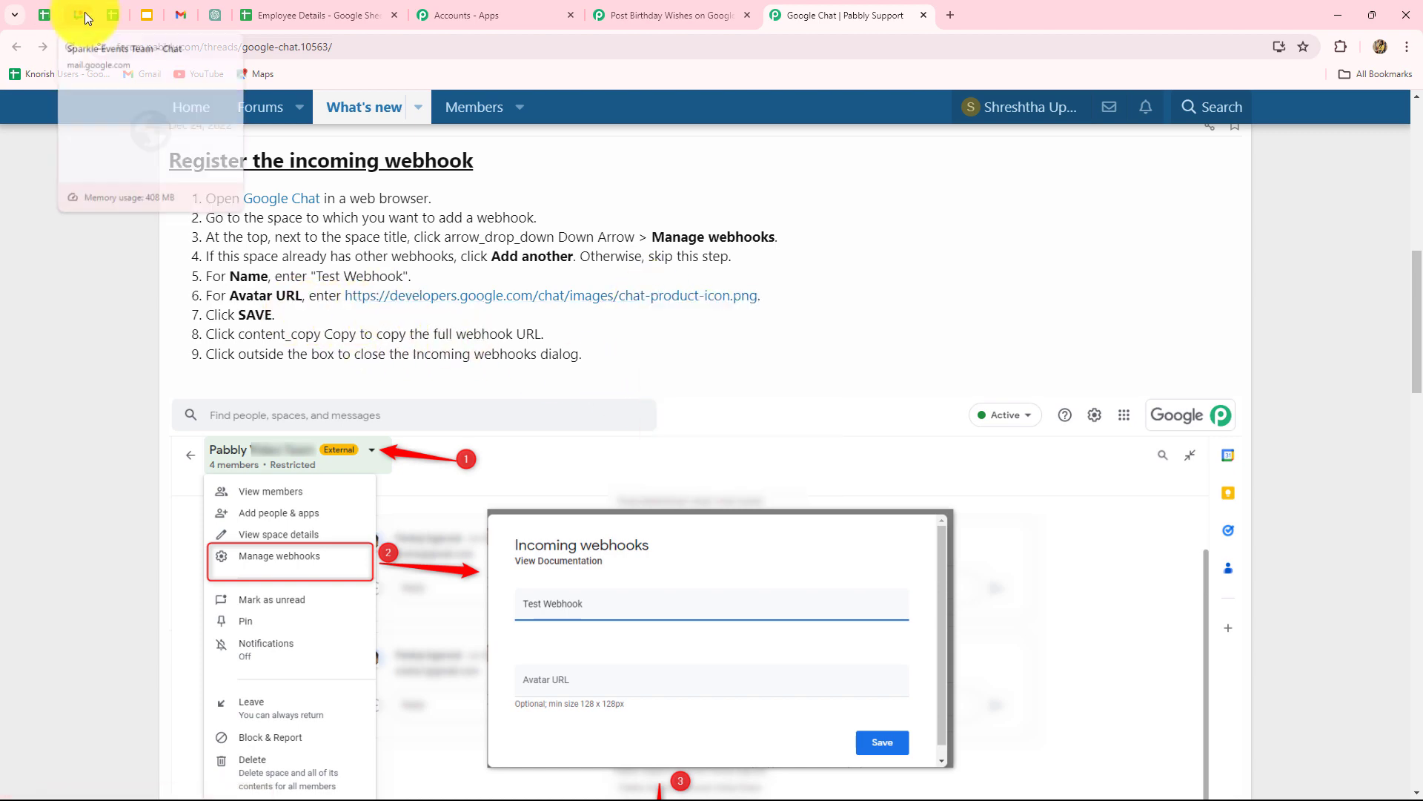
Switch to Google Chat and open the webhooks settings of the Sparkle Events Team space
left_click(85, 12)
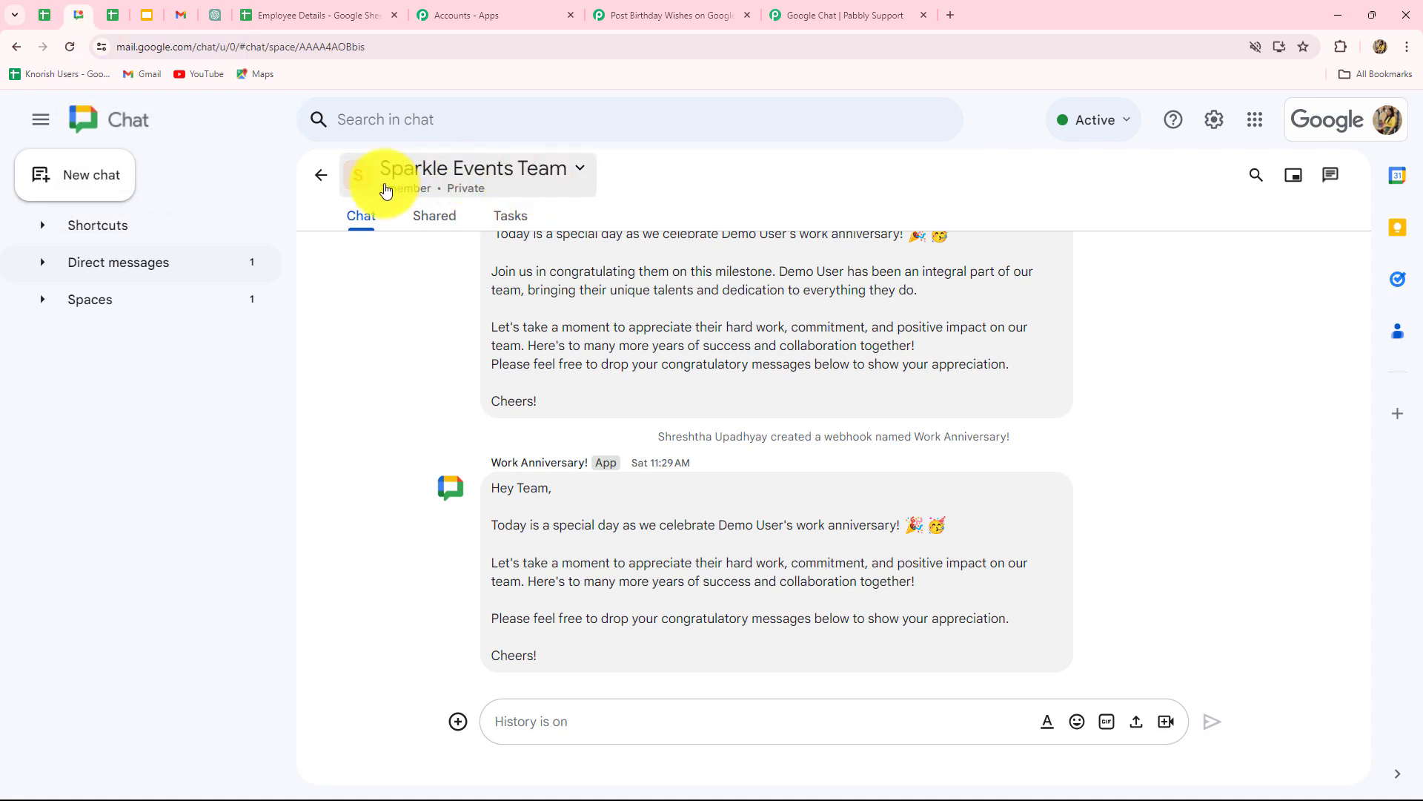
left_click(528, 174)
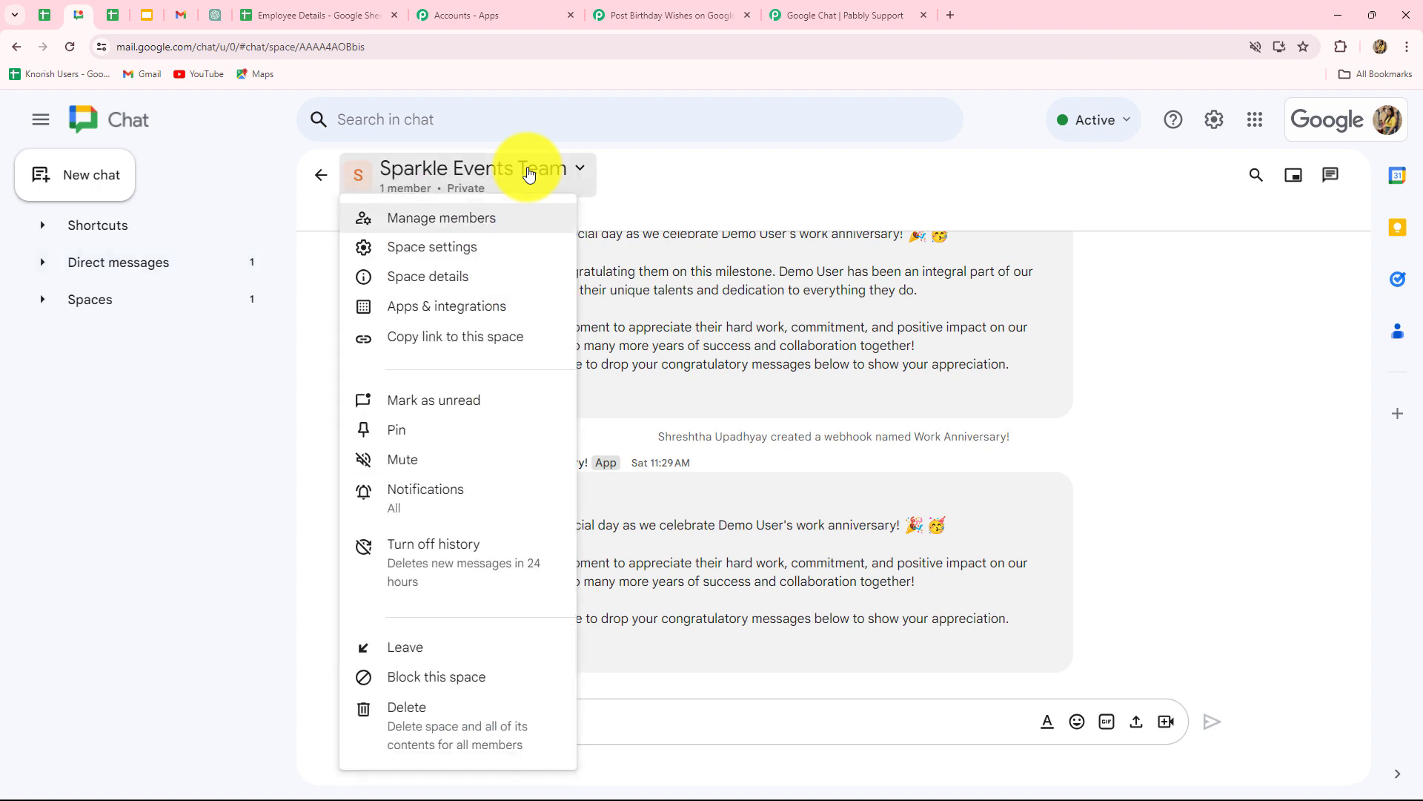
left_click(432, 314)
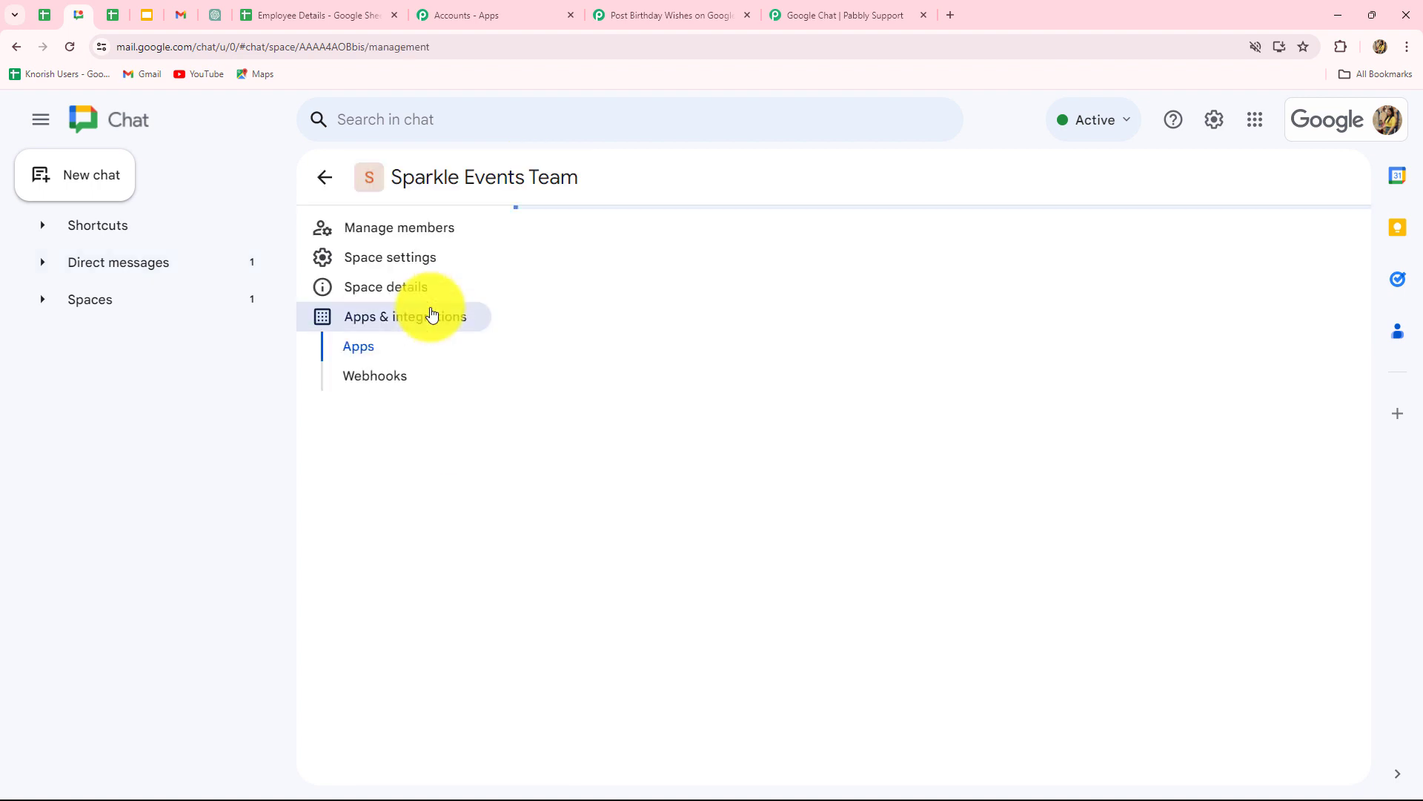
left_click(381, 379)
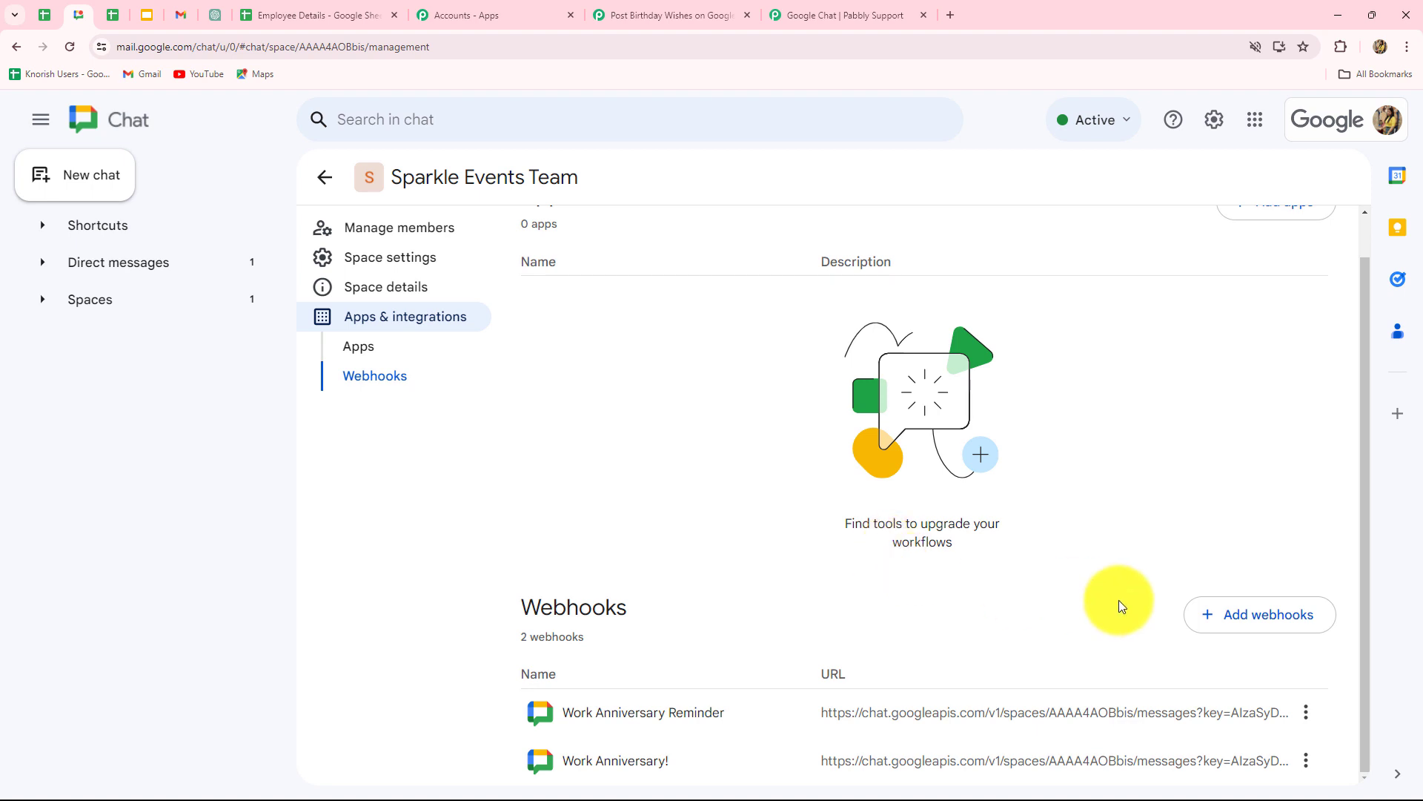
left_click(1259, 629)
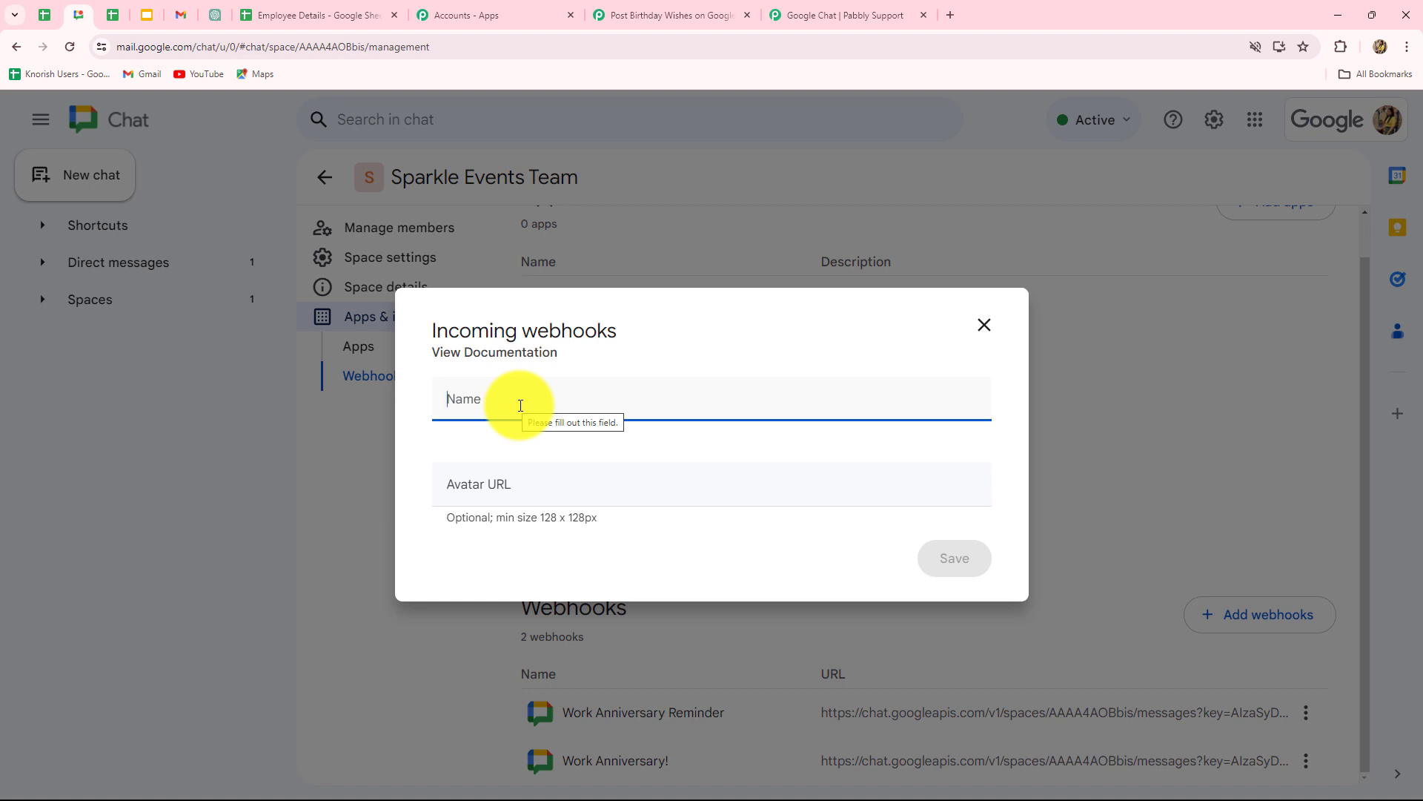
key("ctrl+v")
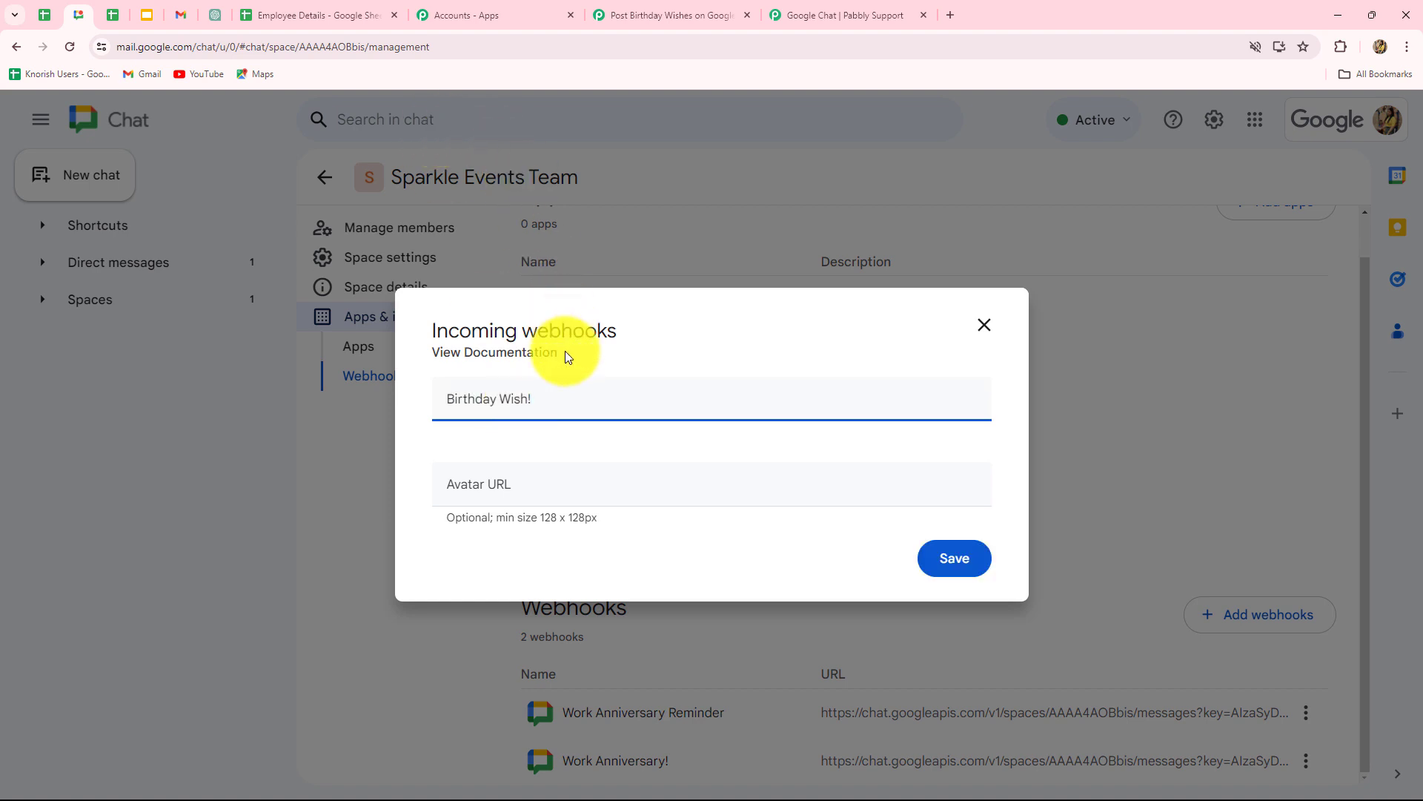
left_click(533, 489)
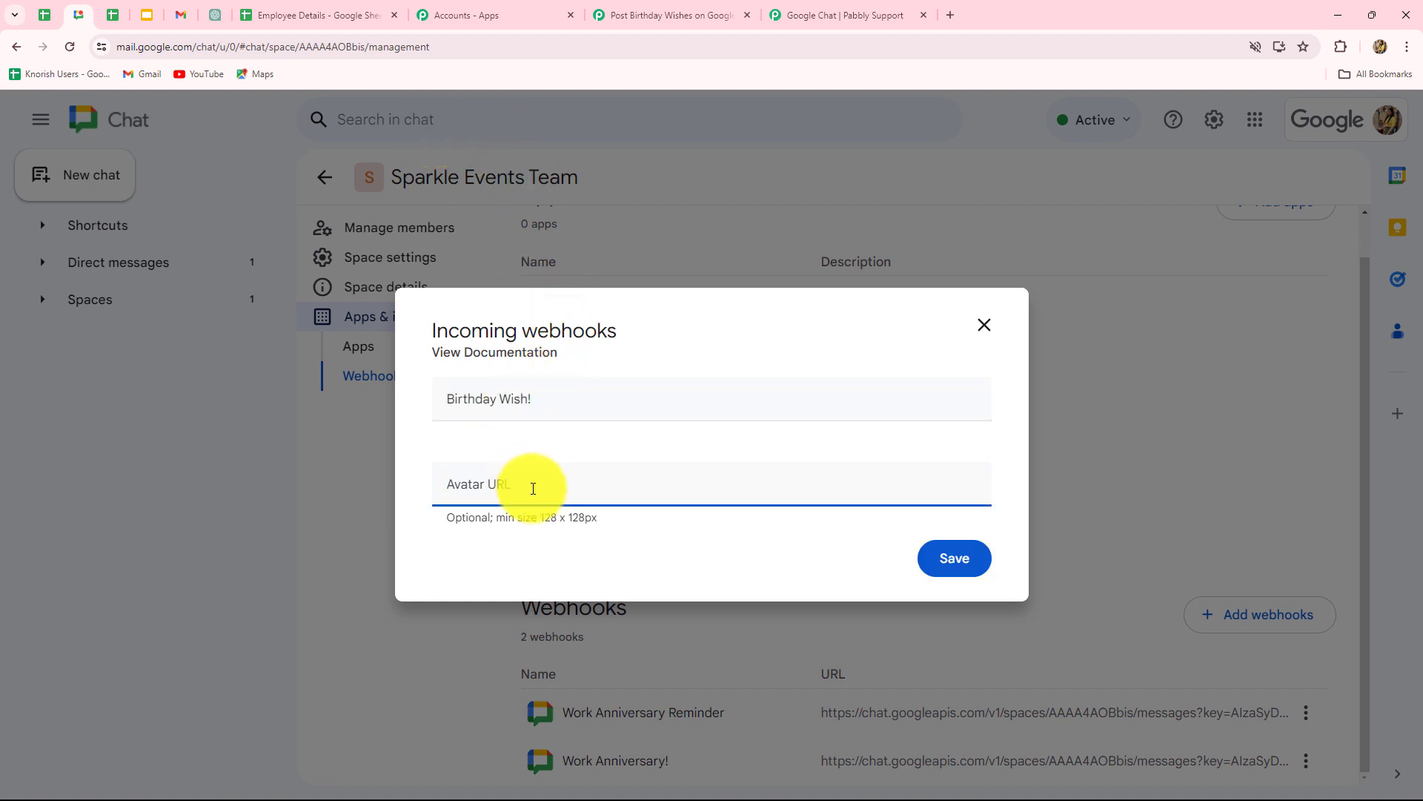
key("ctrl+v")
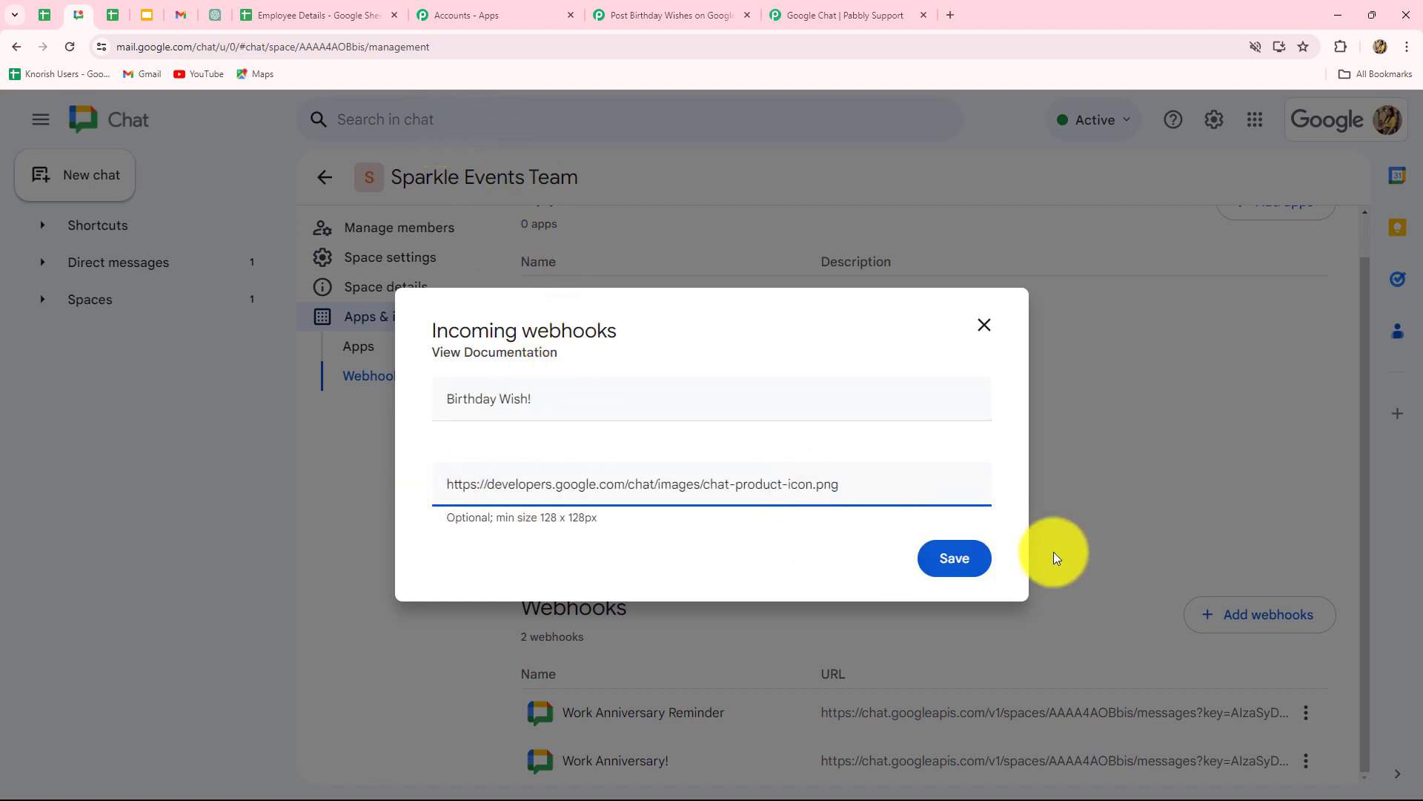
left_click(958, 559)
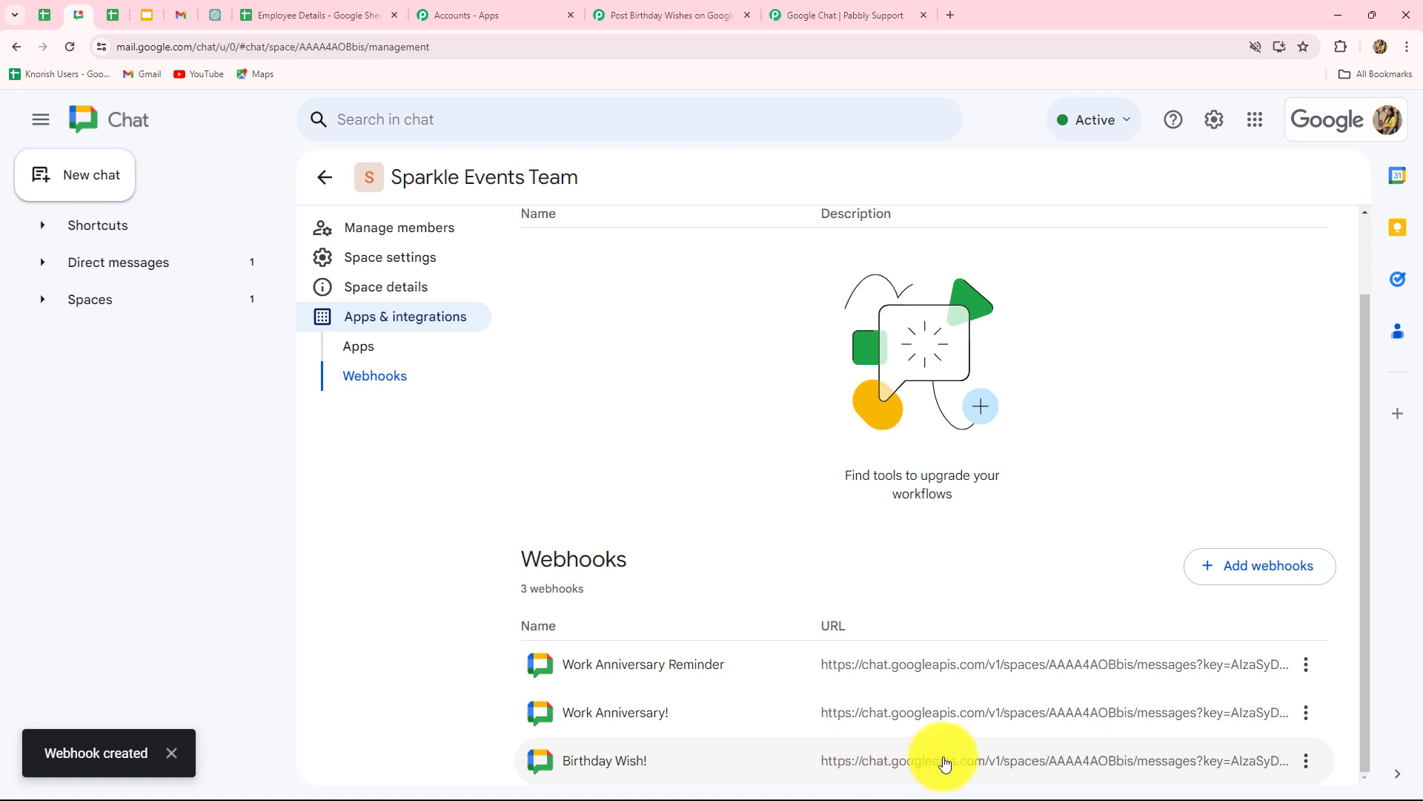
Copy the Birthday Wish! webhook link, switch to Pabbly Connect and paste it as the Chat Webhook URL of the Create Message action
left_click(1307, 762)
left_click(1262, 652)
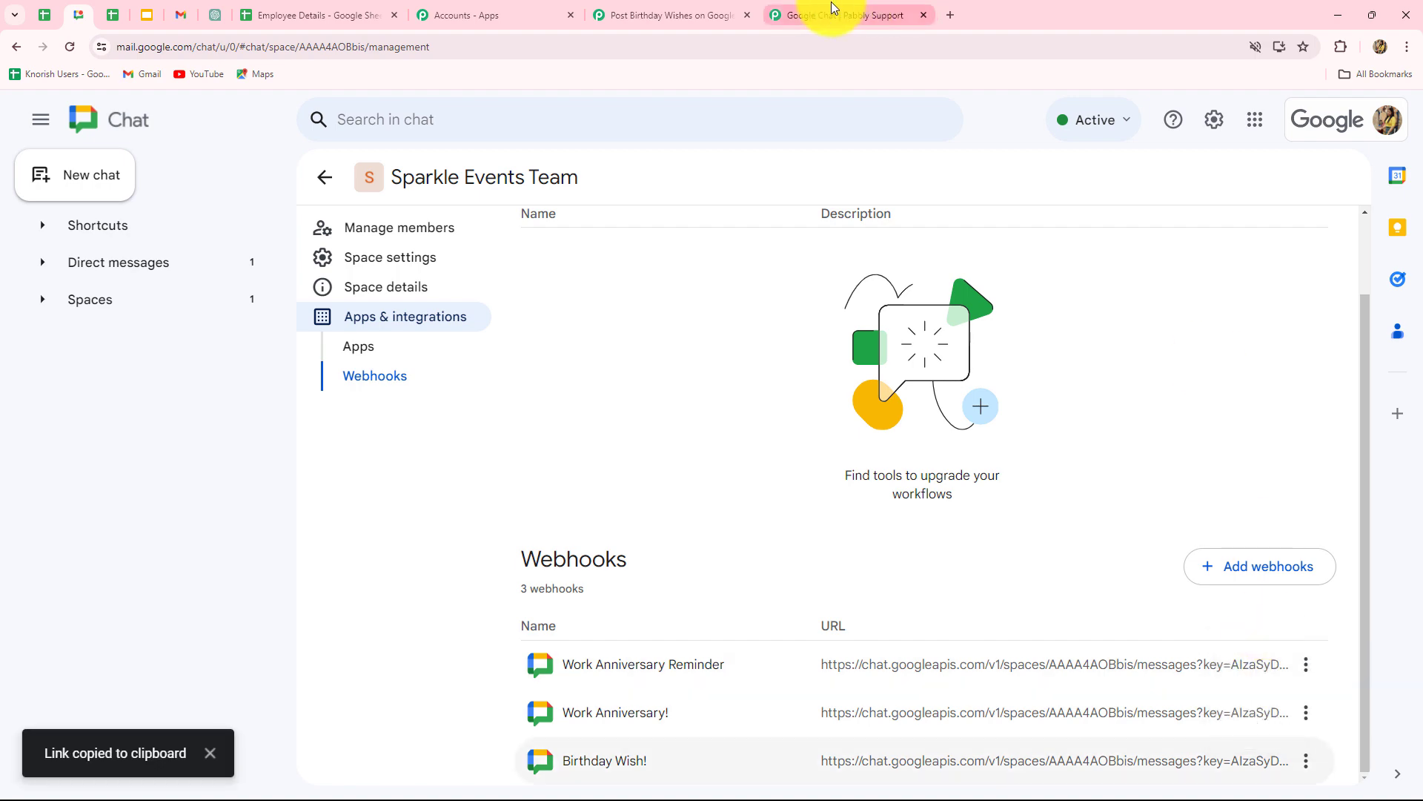
left_click(712, 15)
left_click(521, 266)
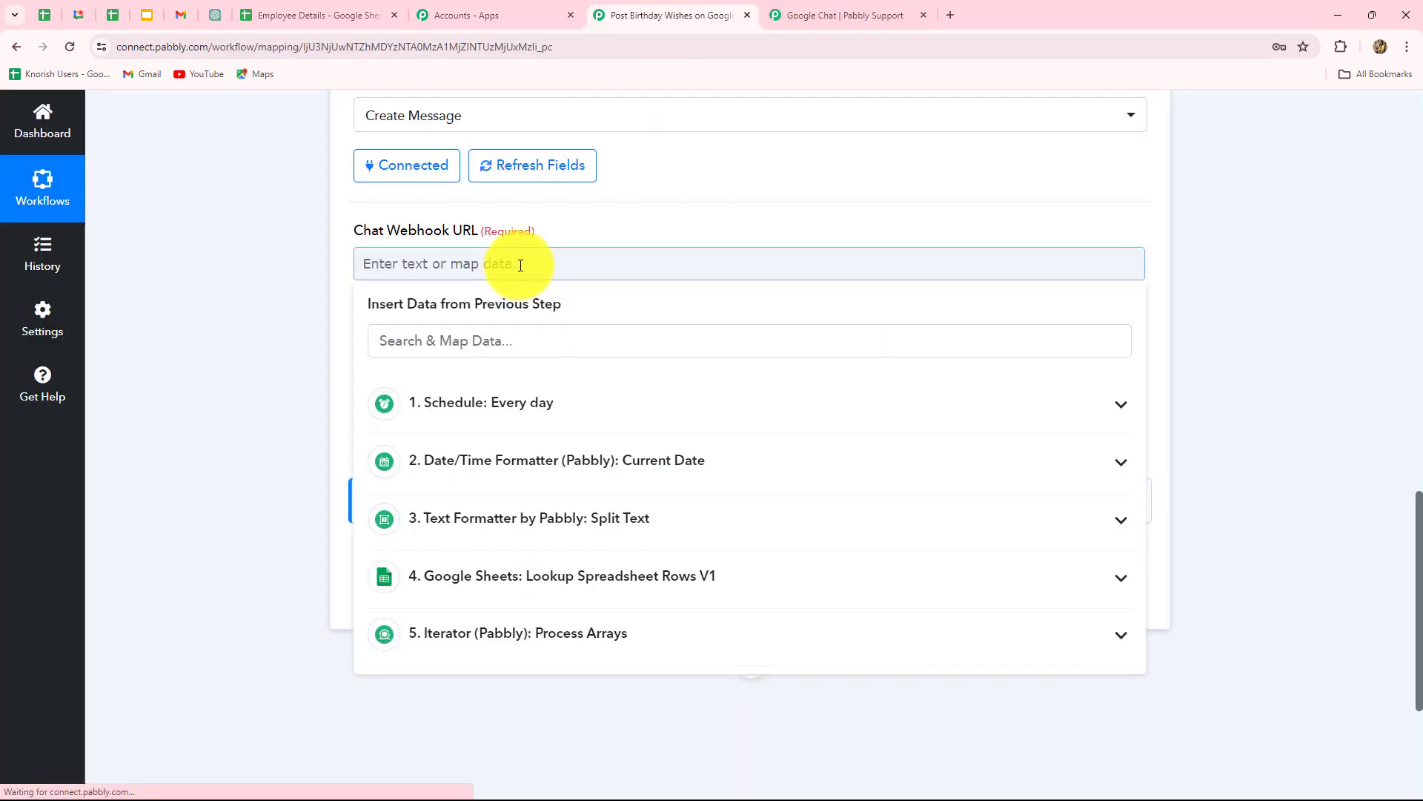
key("ctrl+v")
left_click(113, 295)
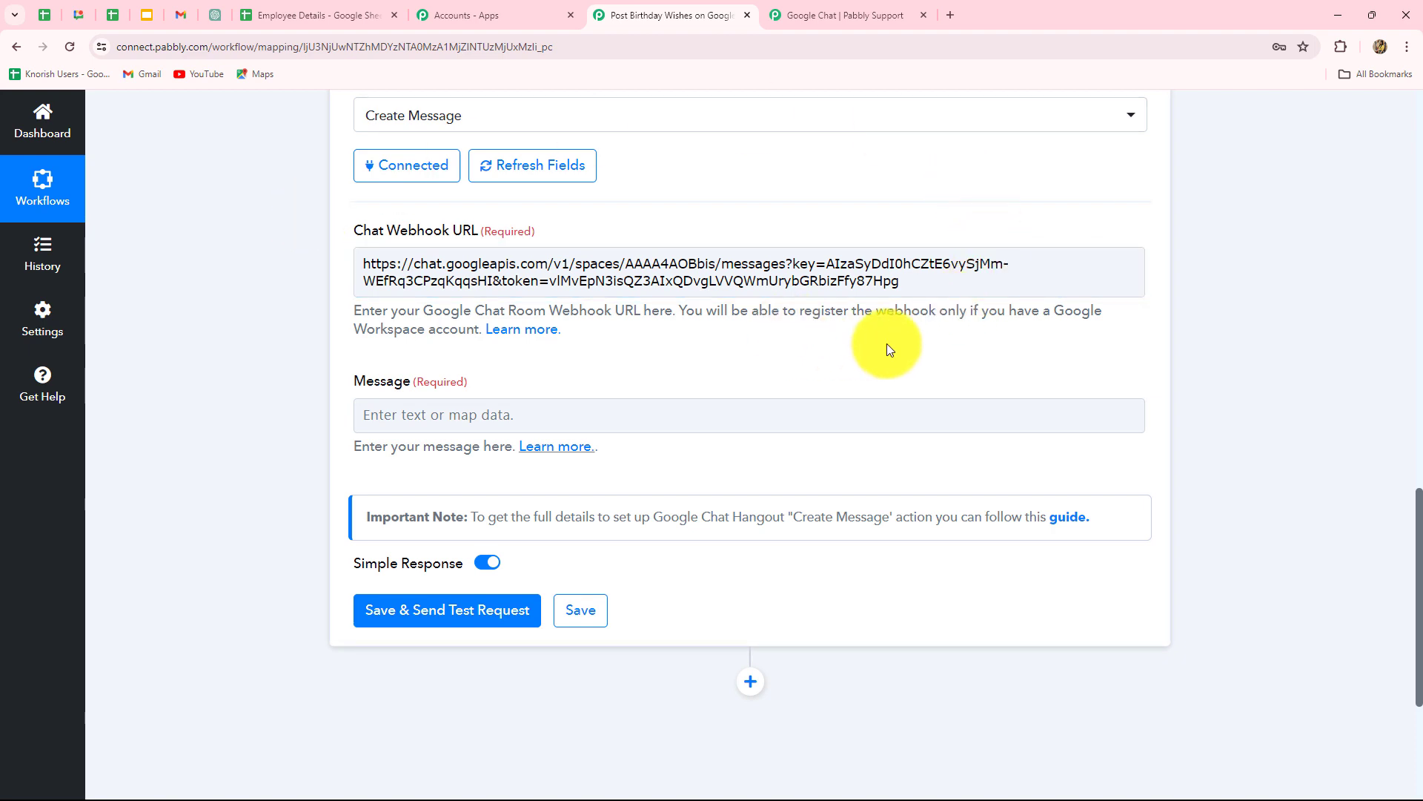
Enter the "Hey Team," birthday message signed Sparkle Events Team, mapping the Iterator's RowValue Employee Name into both name places, and send a test request
left_click(376, 406)
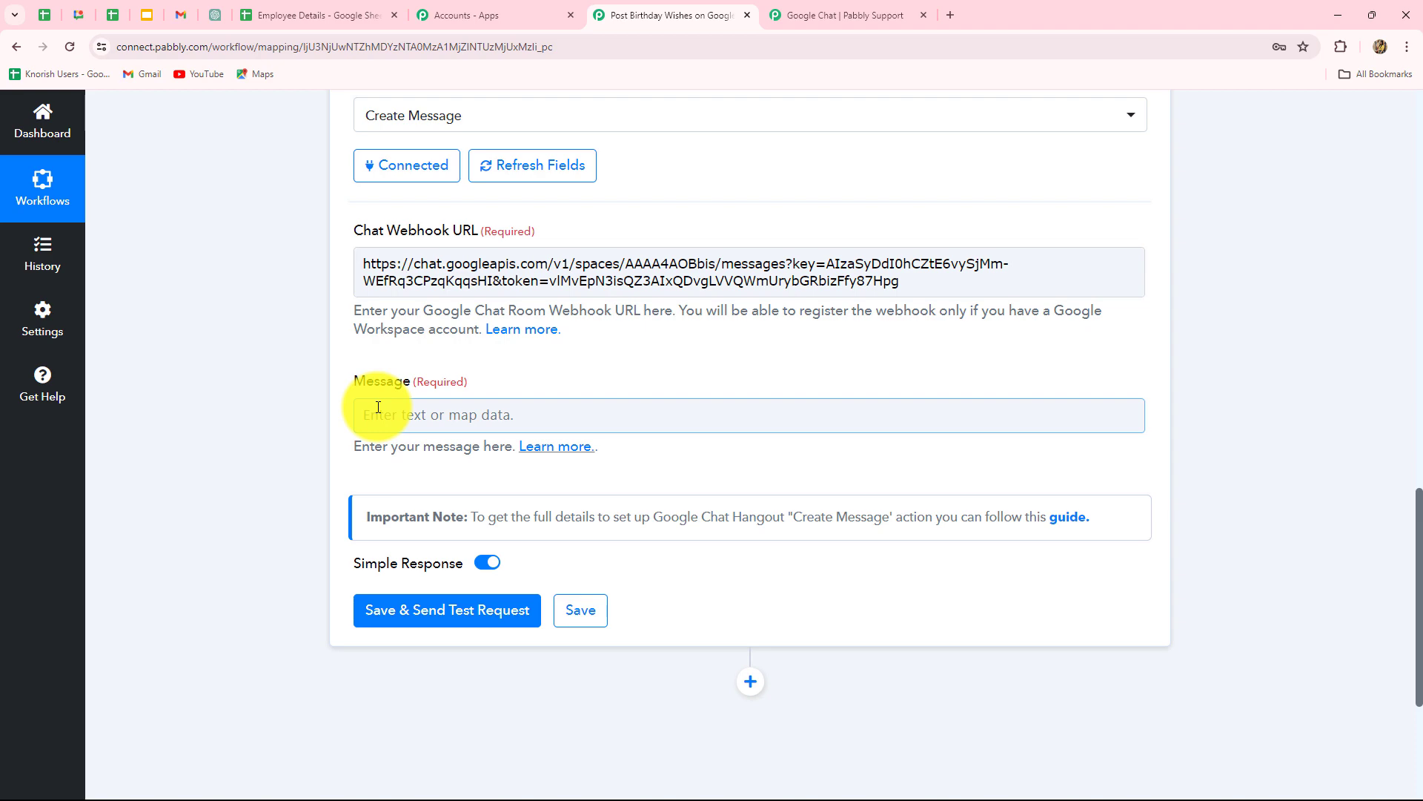
left_click(415, 416)
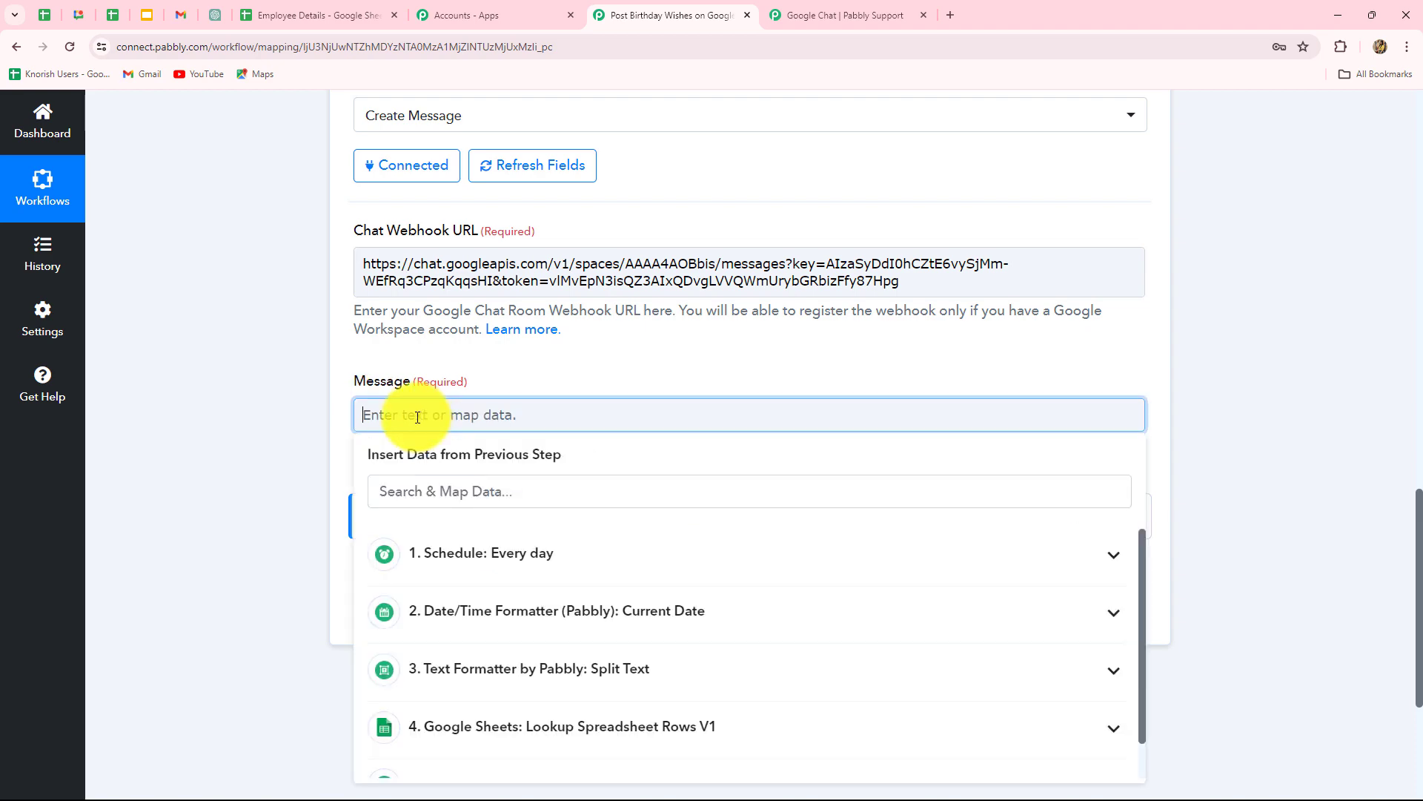
key("ctrl+v")
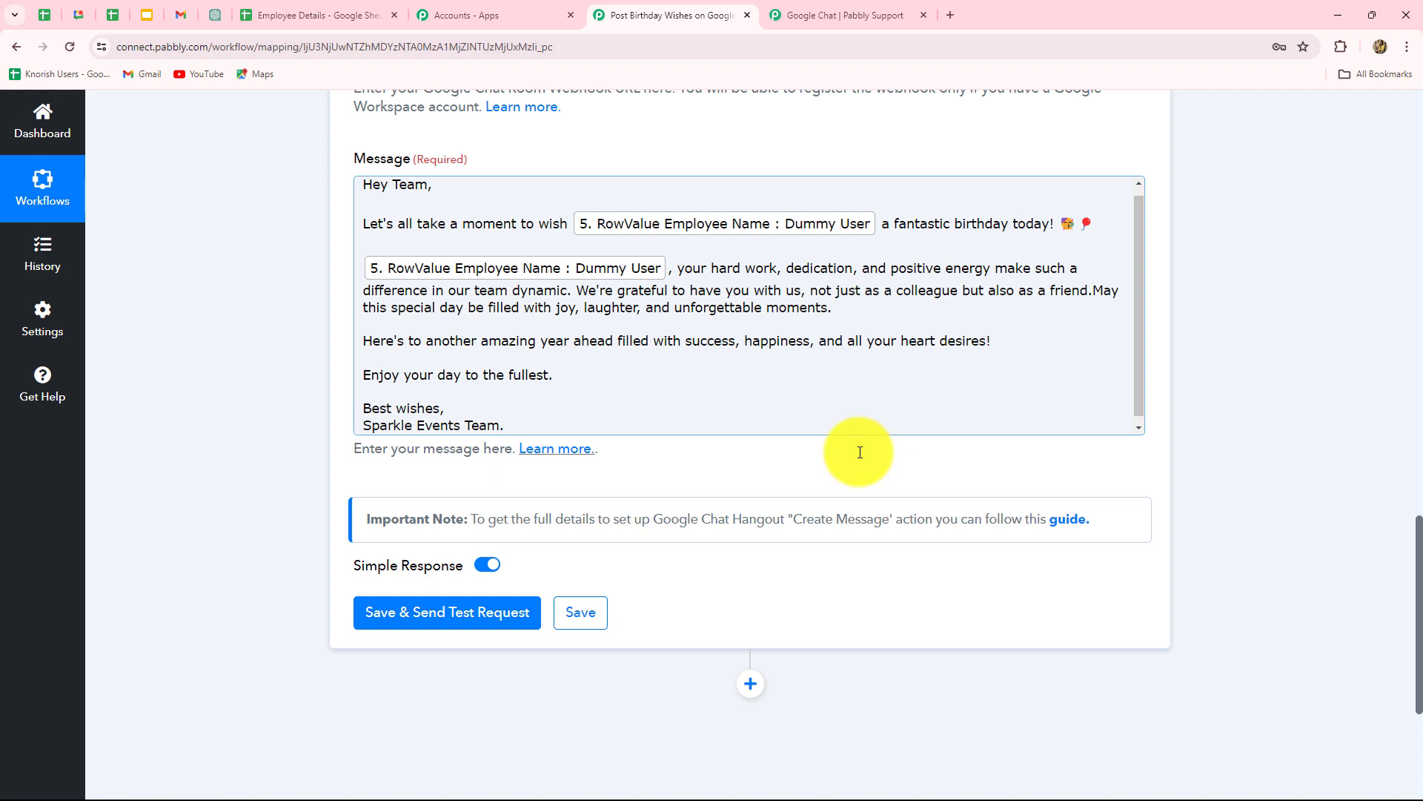
left_click(489, 612)
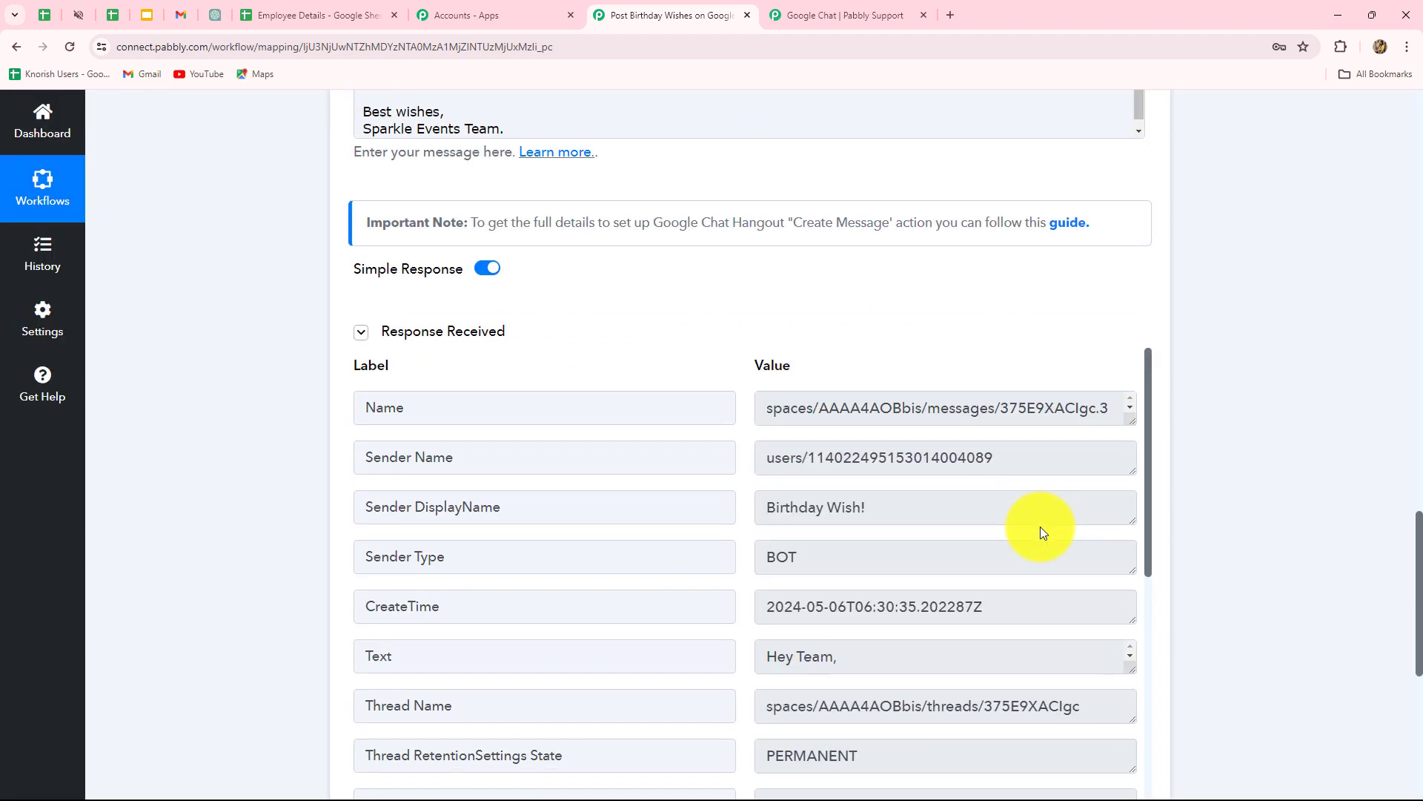
Check the sender type in the test response and the posted wish in the Google Chat space, and return to the Pabbly Connect workflow
left_click_drag(923, 565, 754, 563)
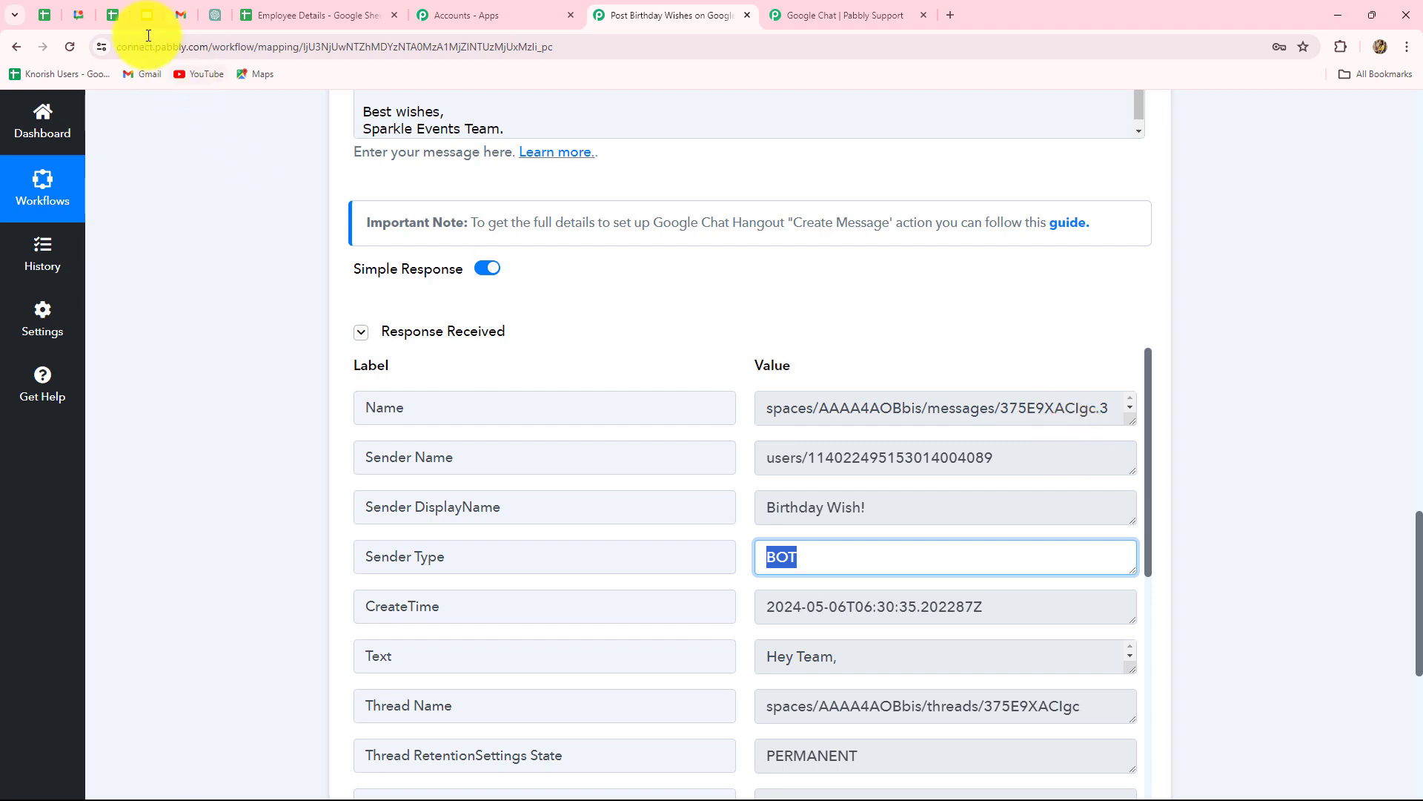
left_click(88, 18)
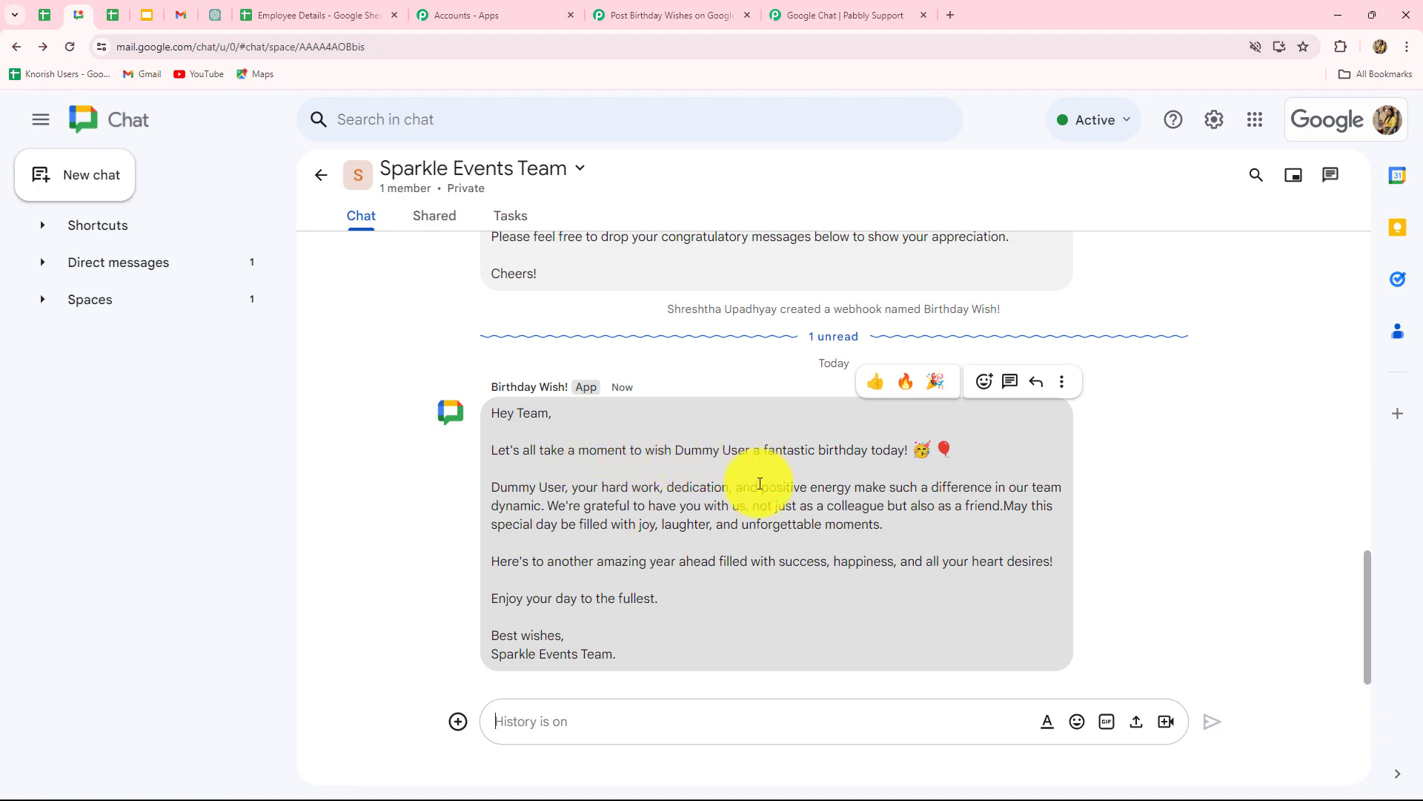
left_click(721, 12)
Collapse the Google Chat Hangout action and review the workflow's sequence from the Schedule trigger to the Create Message action
scroll(1355, 452, "up", 12)
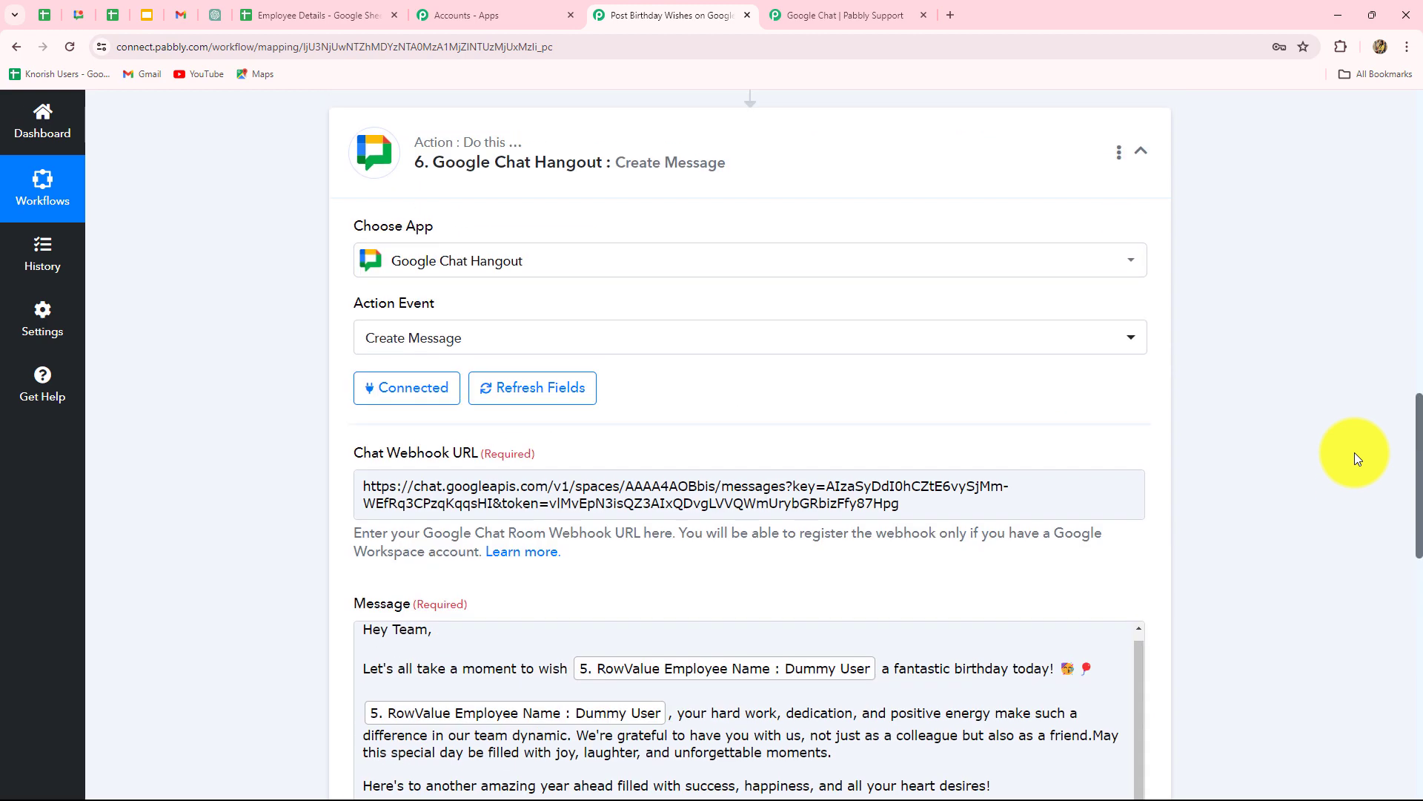
scroll(1354, 453, "up", 5)
left_click(1139, 602)
scroll(1307, 566, "up", 5)
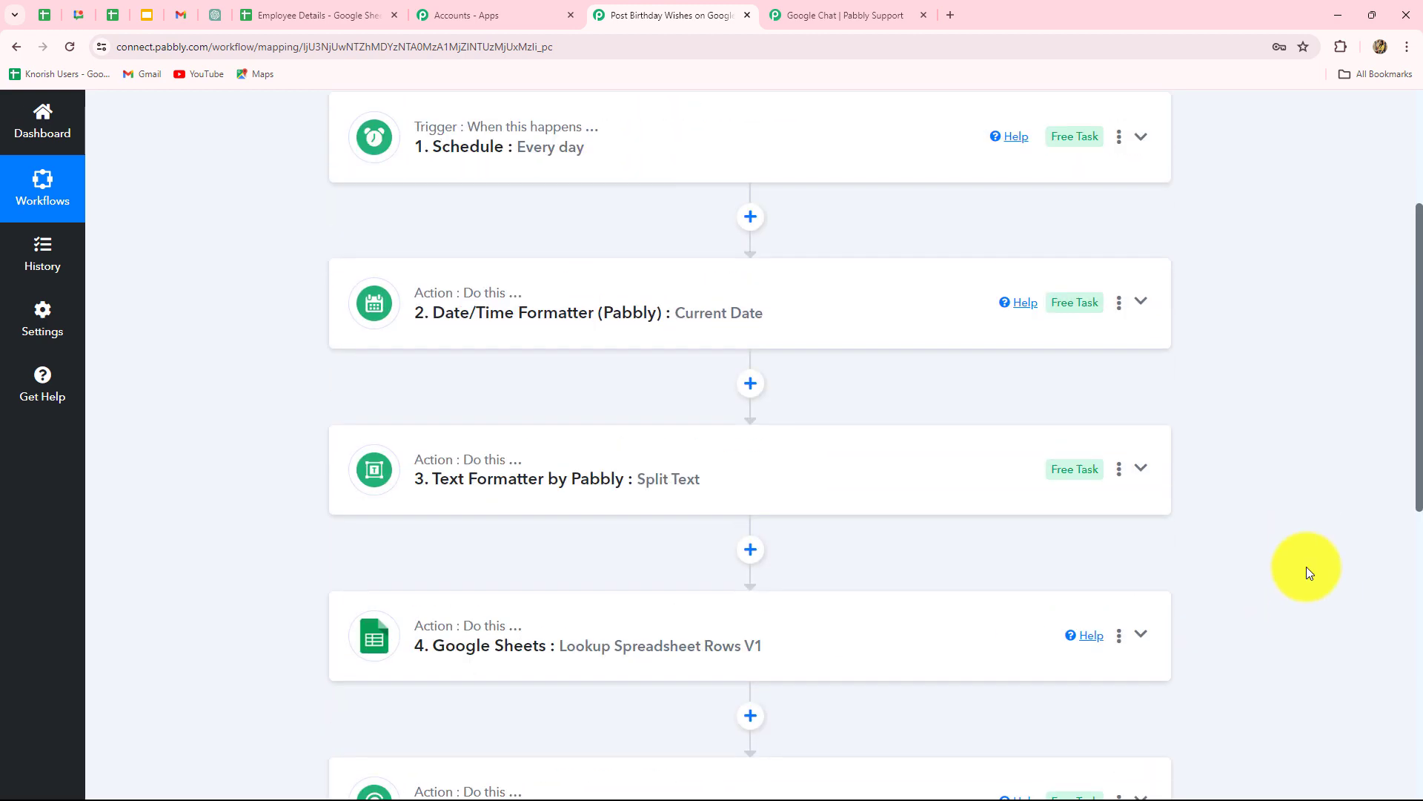
scroll(1306, 567, "up", 4)
scroll(1306, 566, "down", 3)
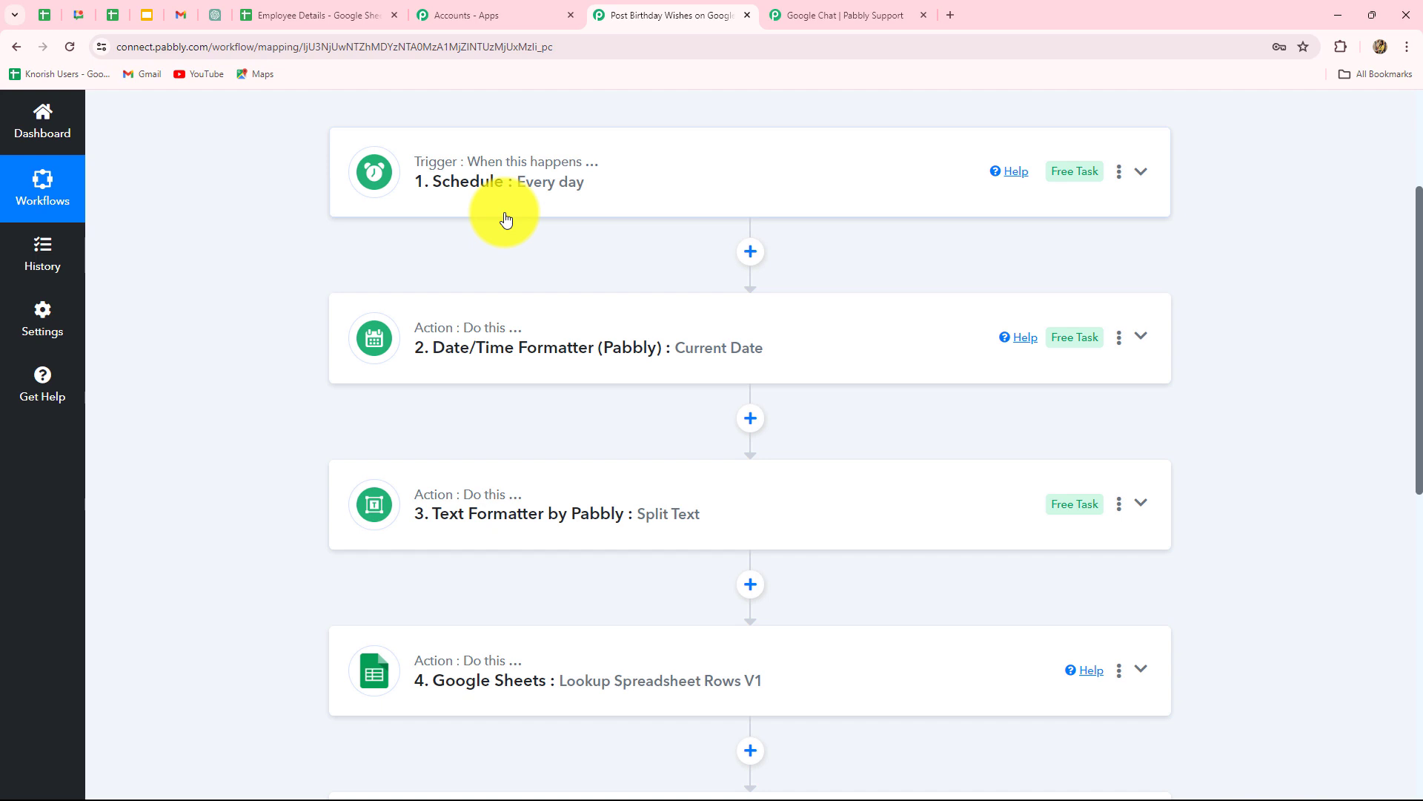
scroll(506, 219, "down", 5)
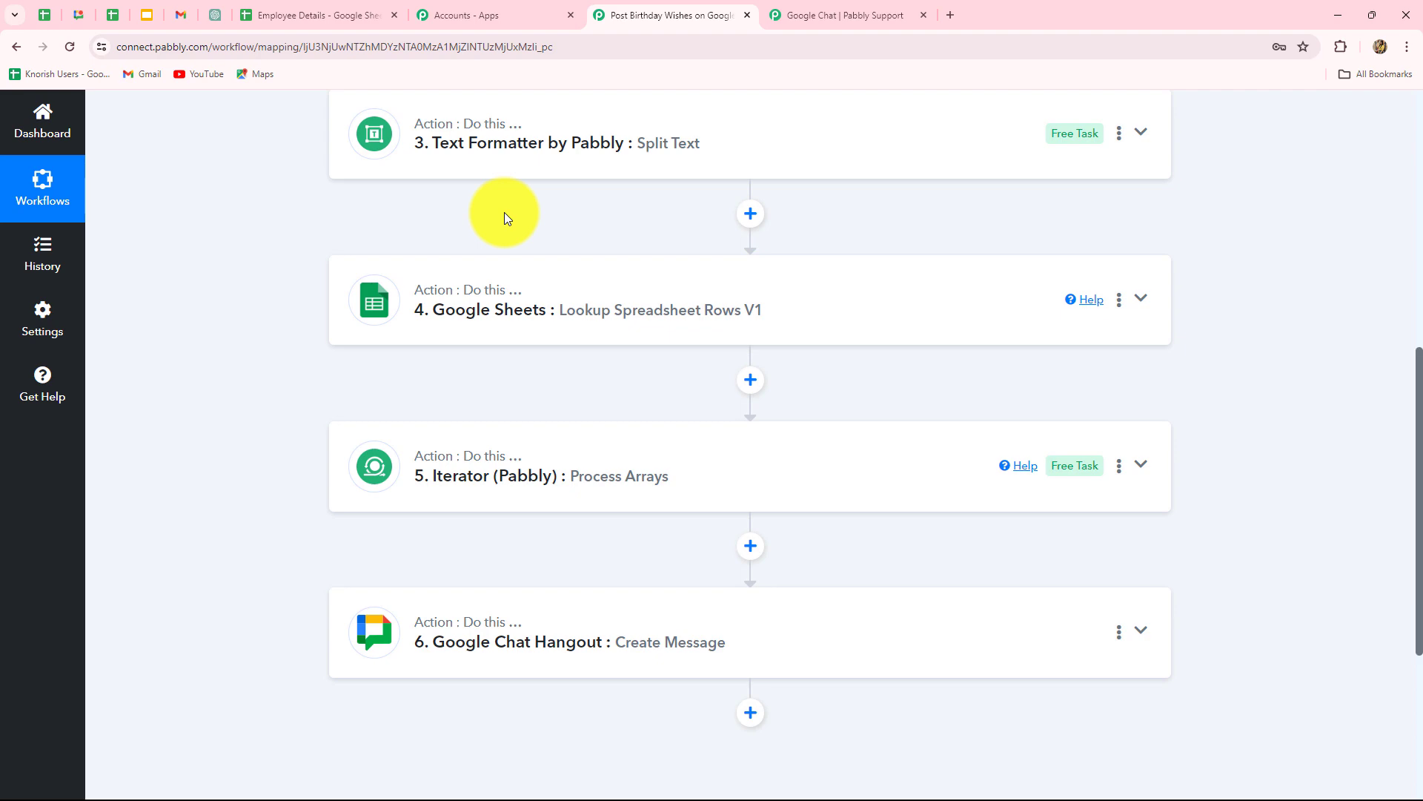
scroll(506, 216, "up", 4)
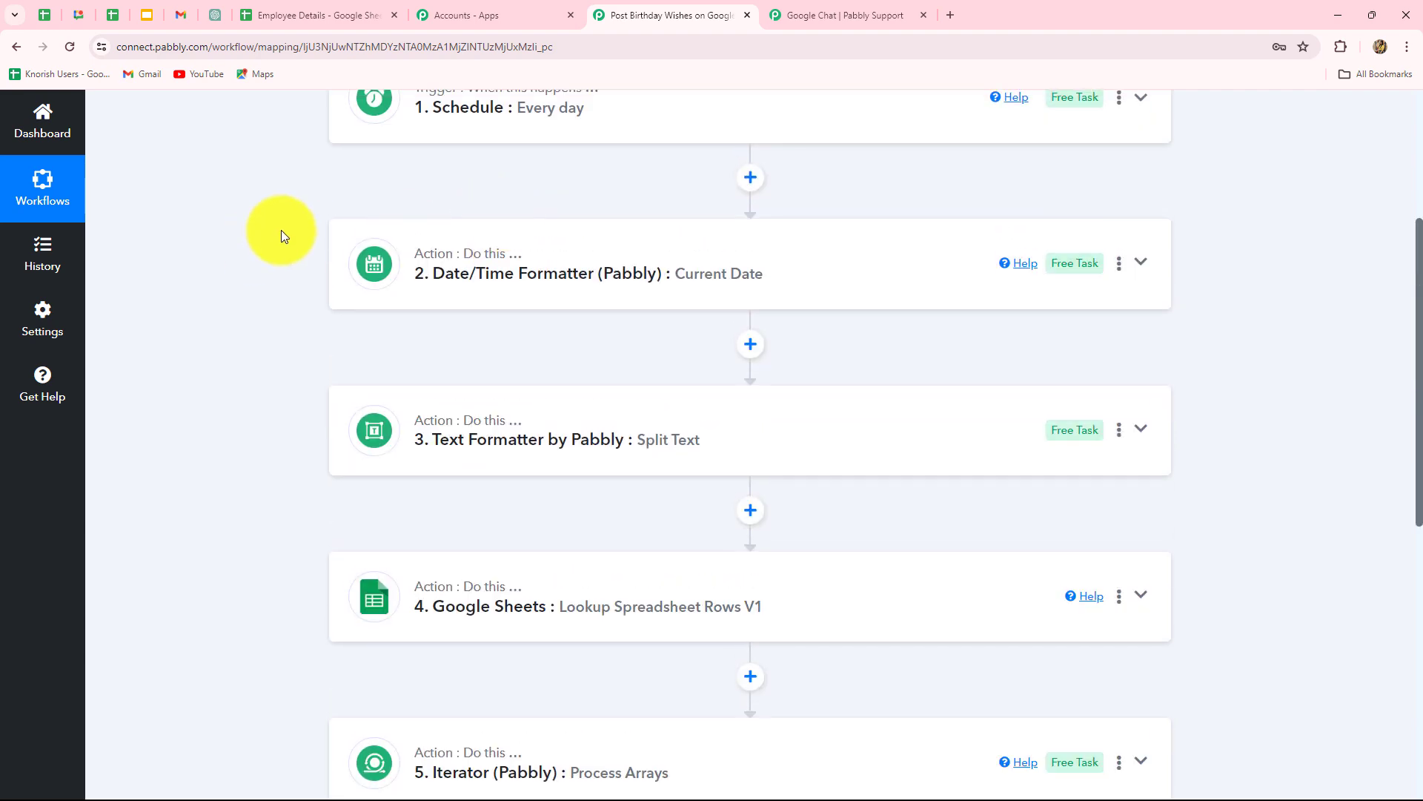